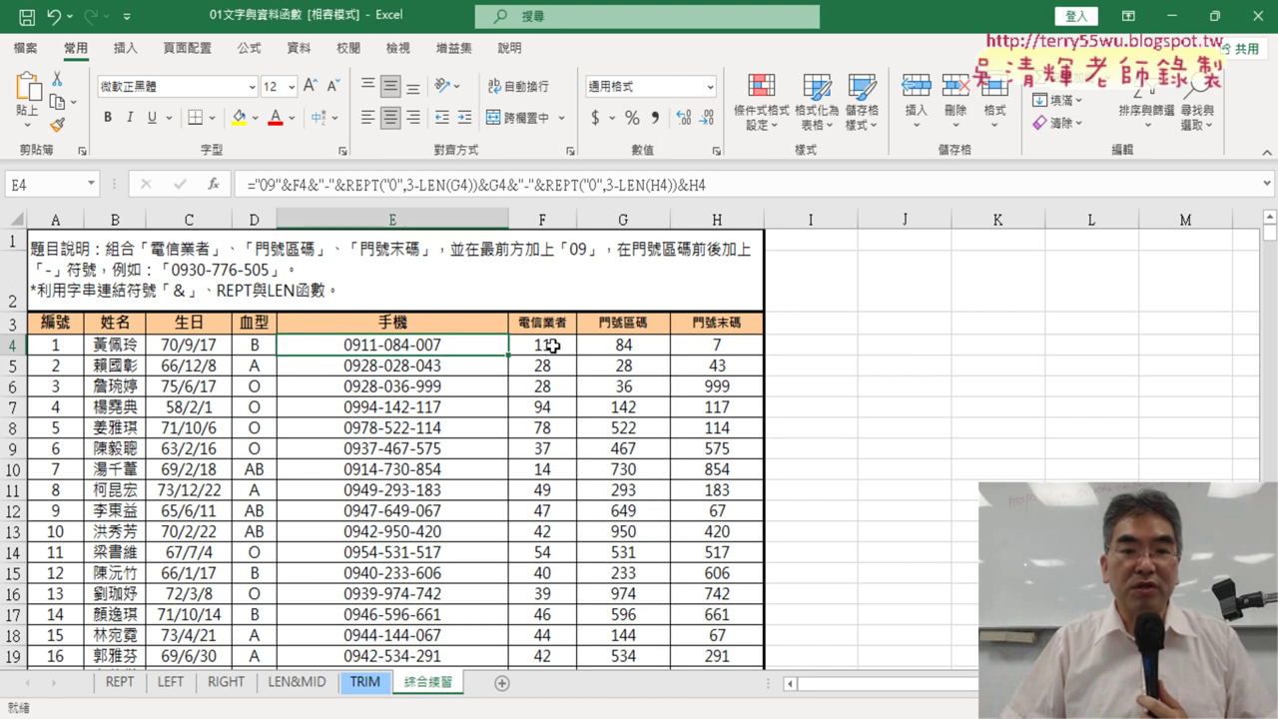
Select the phone column E4:E103 and clear its existing formulas
{"action": "left_click_drag", "start_coordinate": [549, 346], "coordinate": [717, 345]}
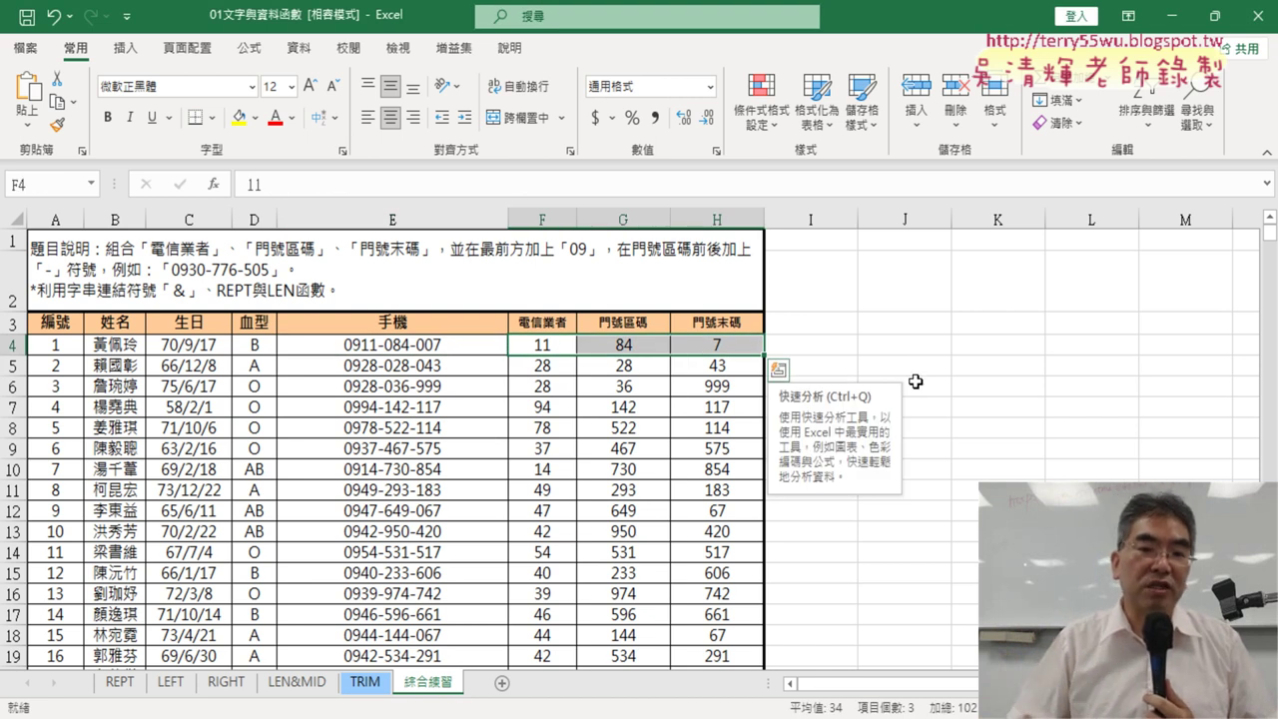
{"action": "left_click", "coordinate": [473, 345]}
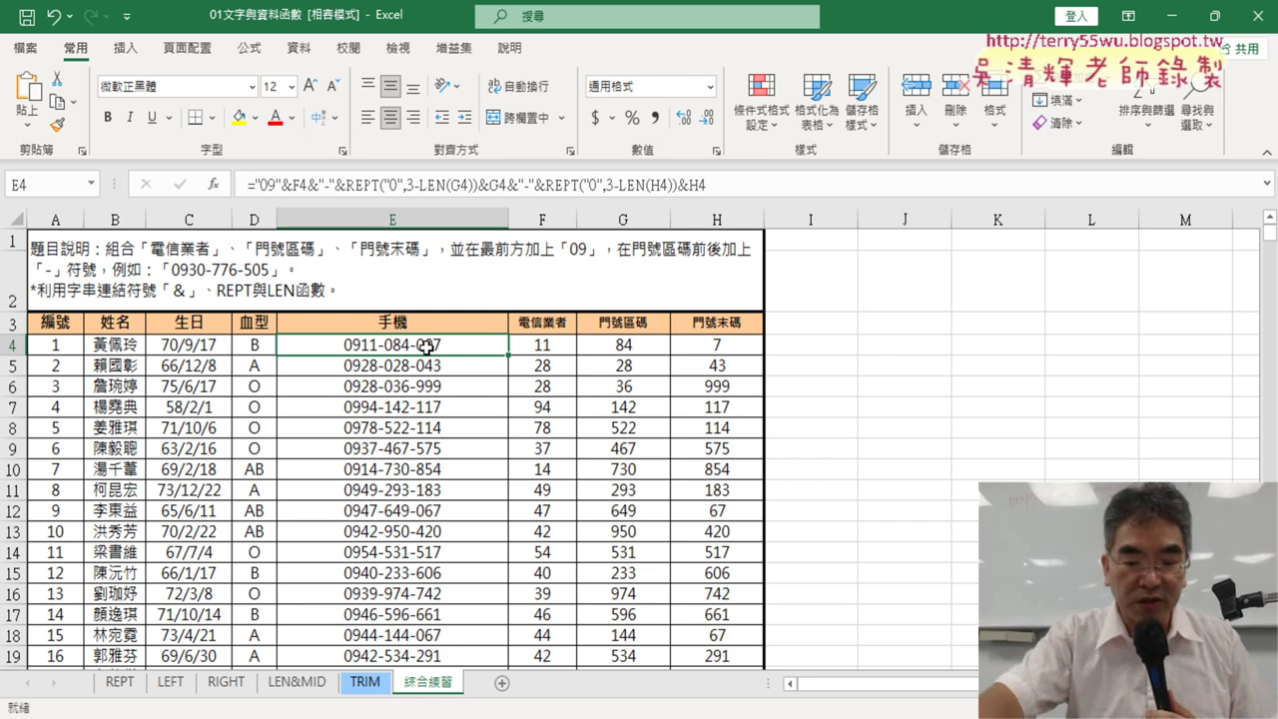
{"action": "key", "text": "ctrl+shift+Down"}
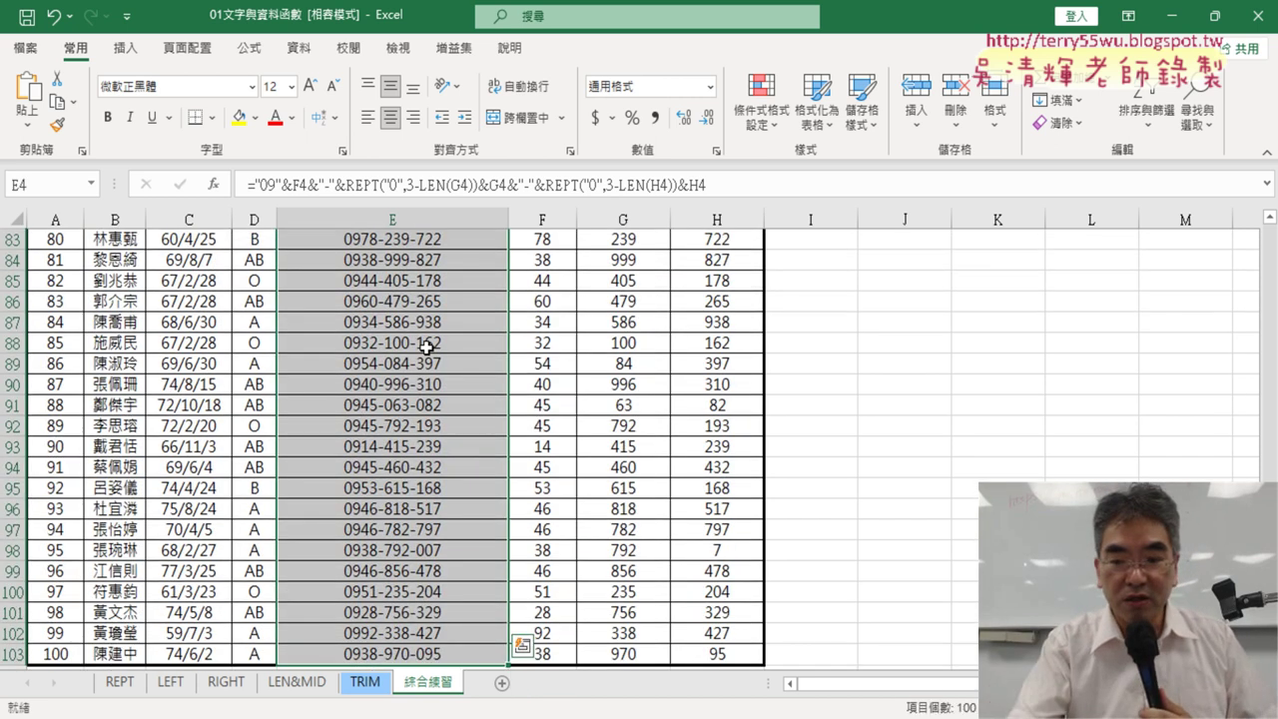
{"action": "key", "text": "ctrl+z"}
{"action": "key", "text": "ctrl+z"}
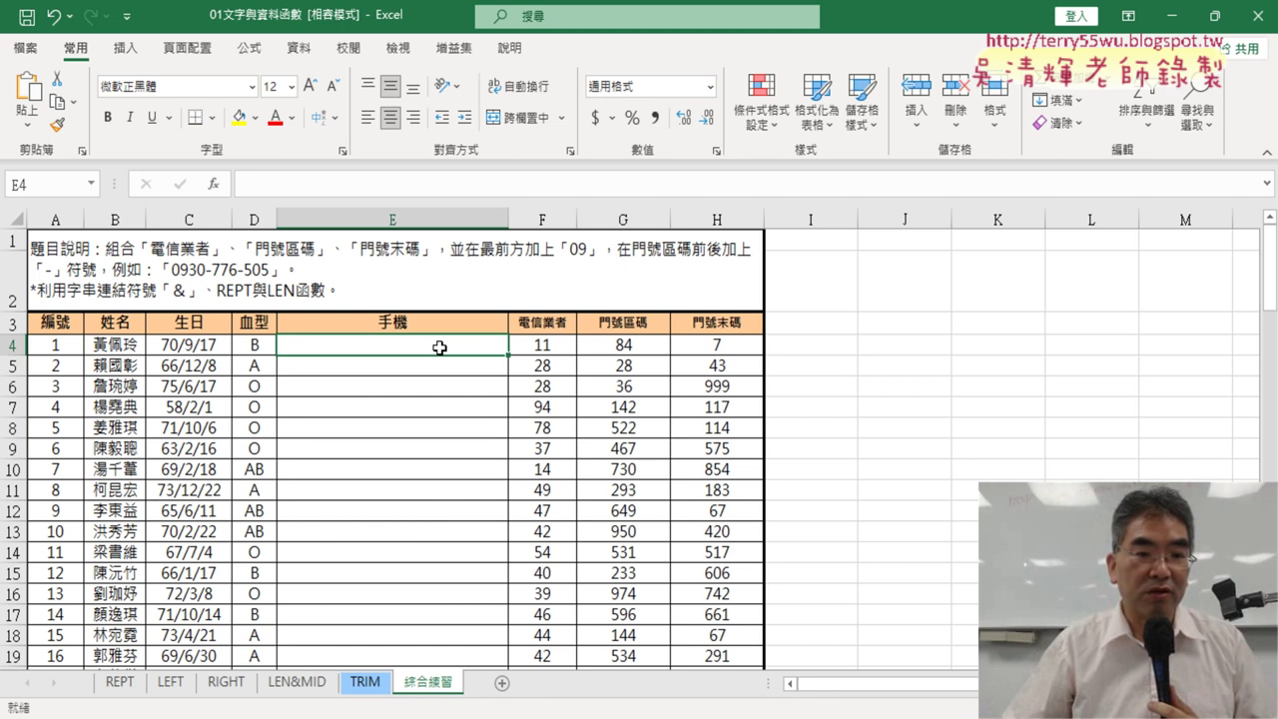
{"action": "left_click", "coordinate": [539, 345]}
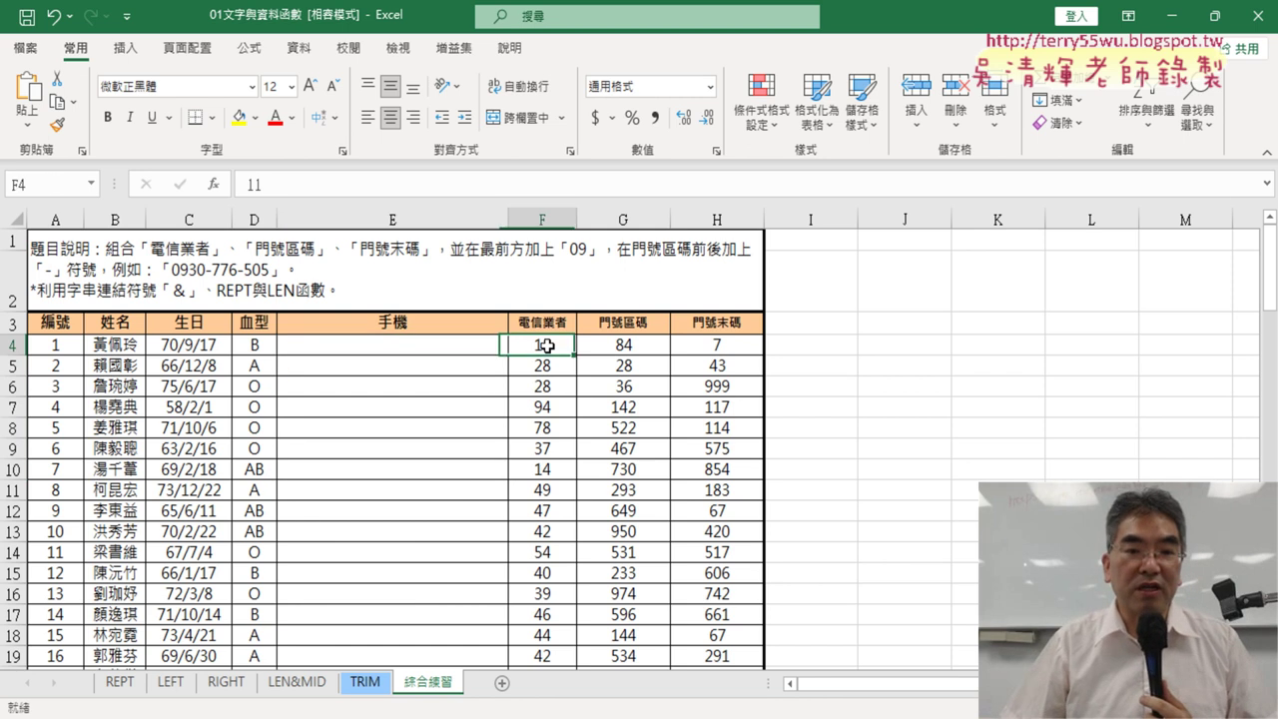
{"action": "key", "text": "shift+Right"}
{"action": "key", "text": "shift+Right"}
Enter ="09"&F4&"-" in E4 so it shows 0911-
{"action": "left_click", "coordinate": [462, 348]}
{"action": "left_click", "coordinate": [311, 181]}
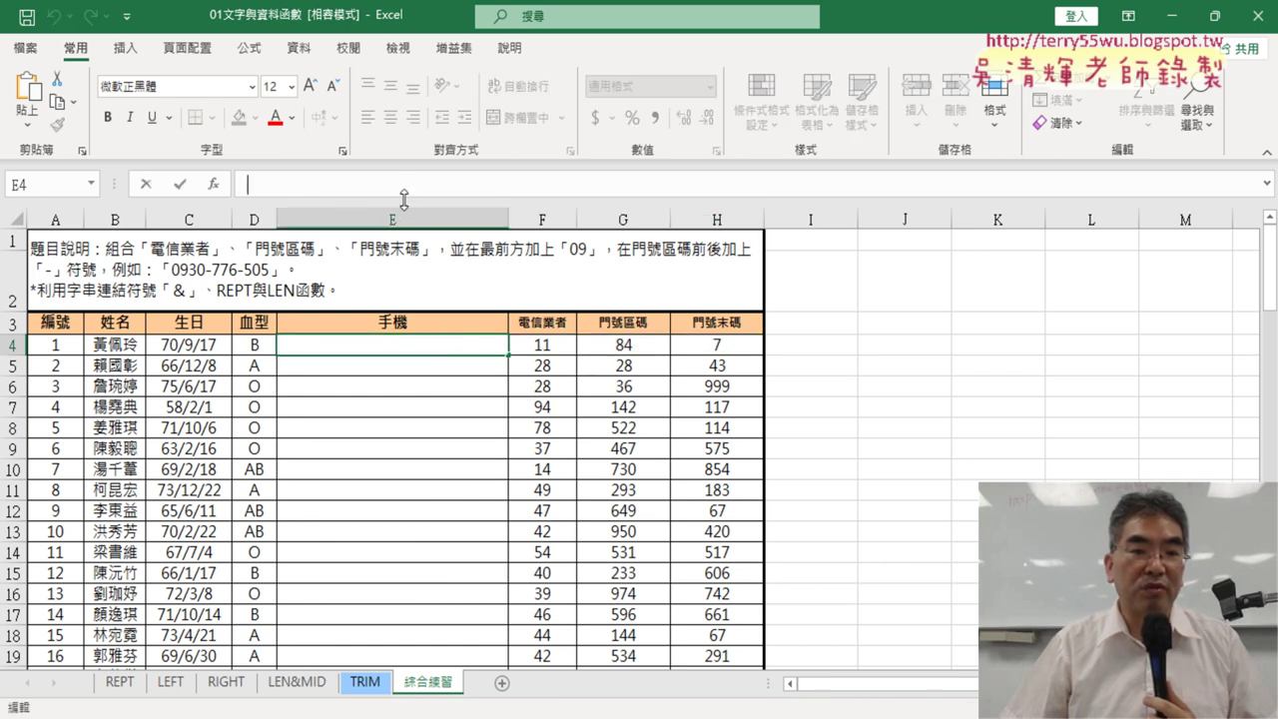
{"action": "type", "text": "ㄦ"}
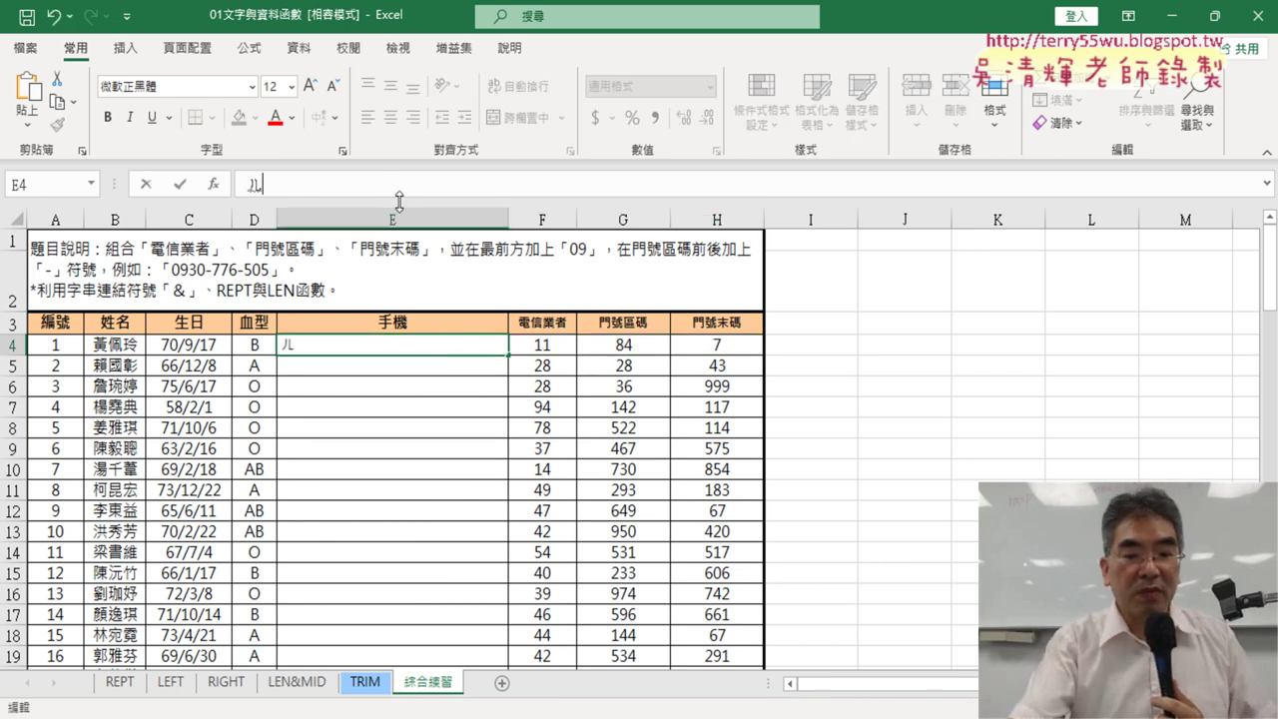
{"action": "type", "text": "="}
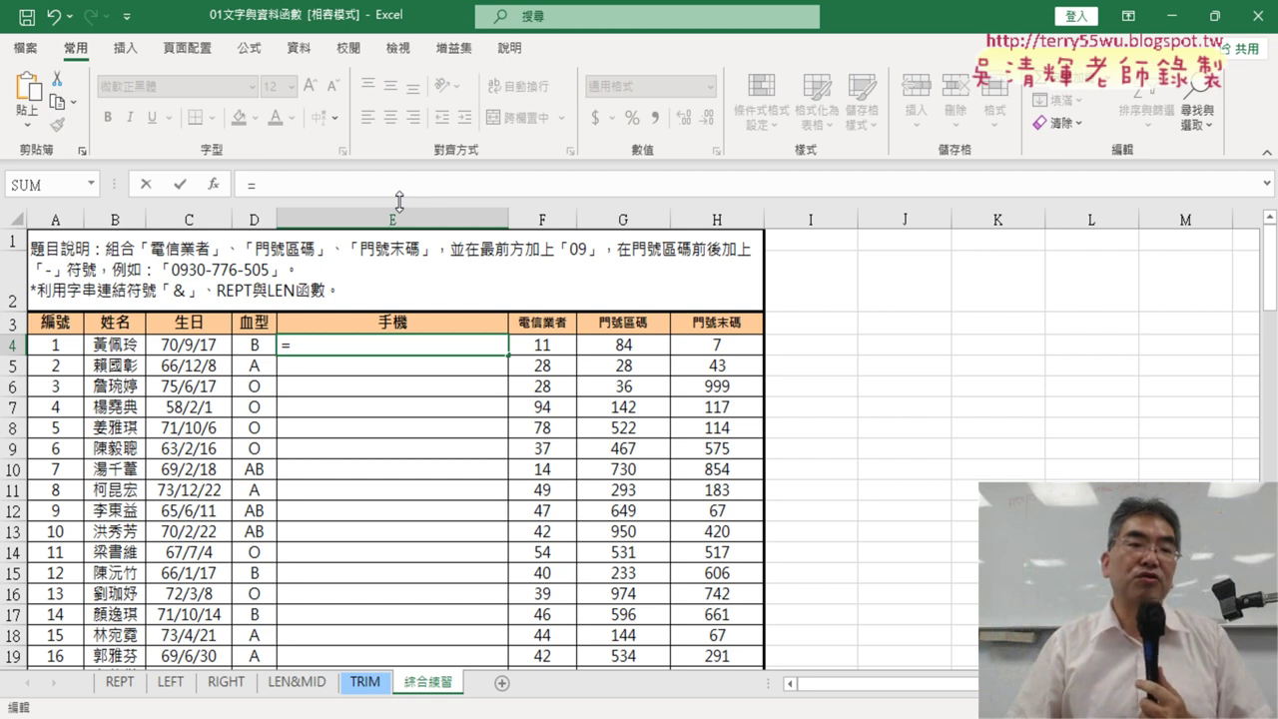
{"action": "type", "text": "\""}
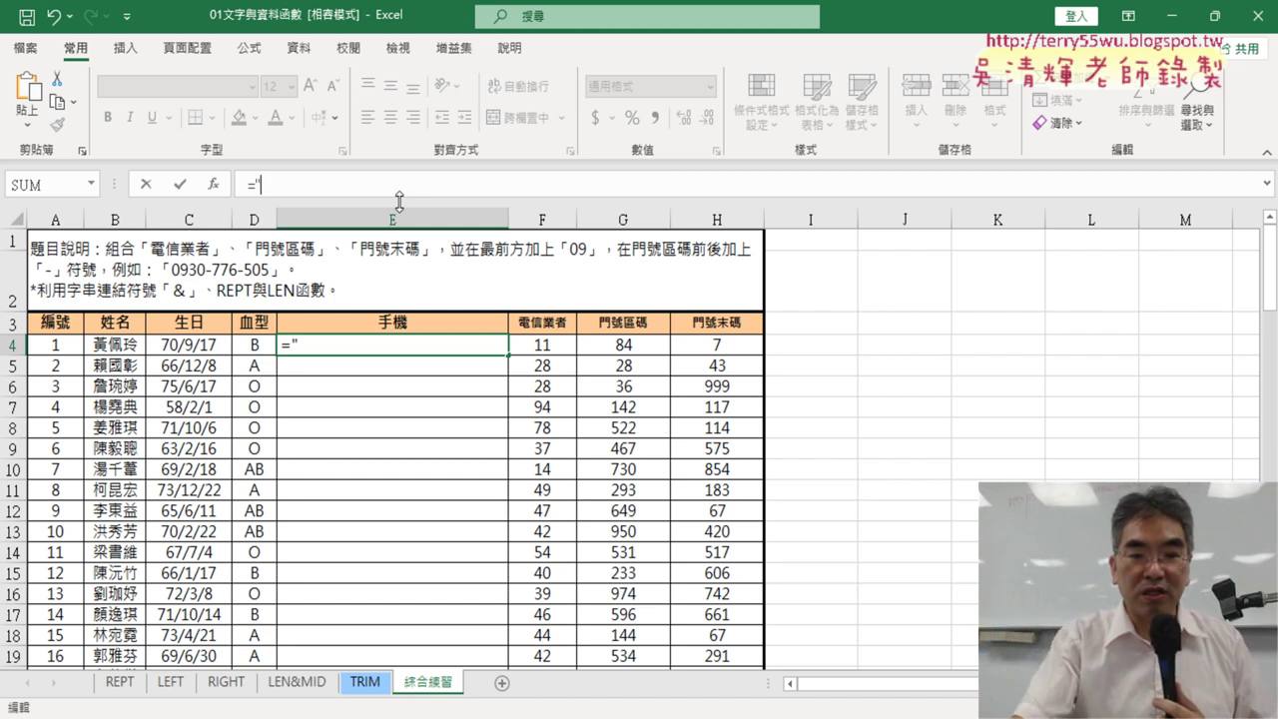
{"action": "type", "text": "09"}
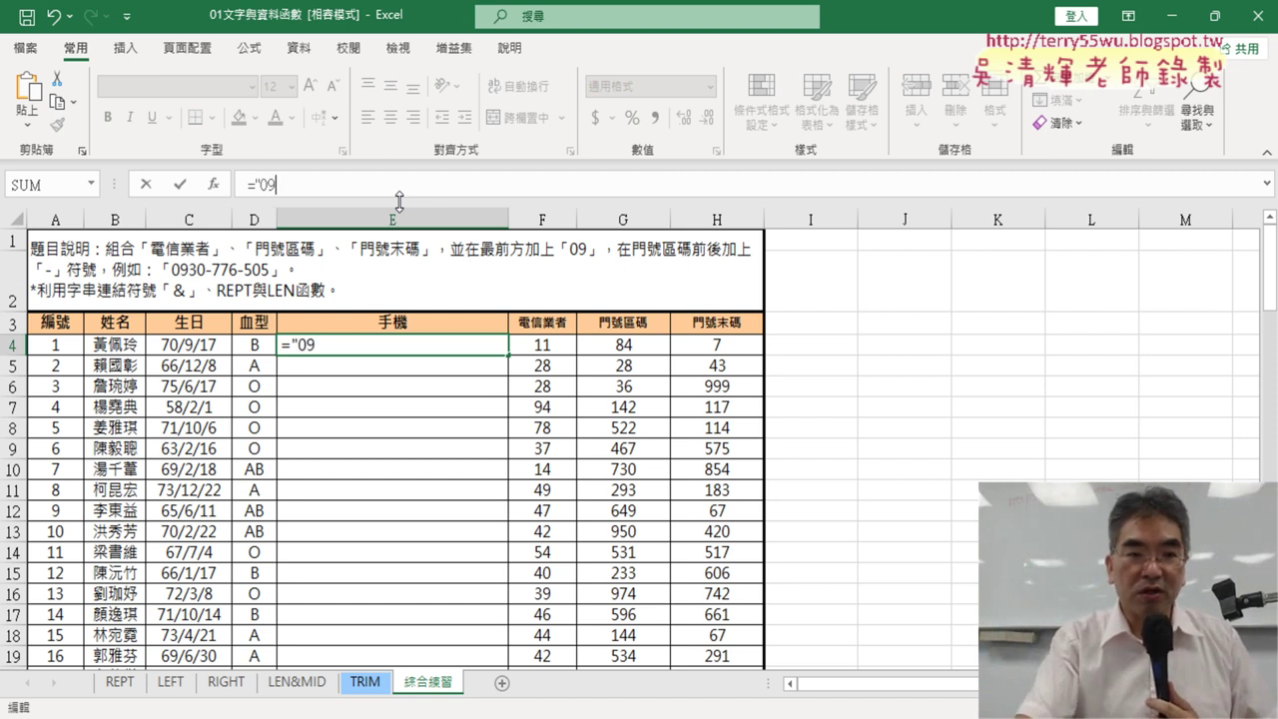
{"action": "type", "text": "\"&"}
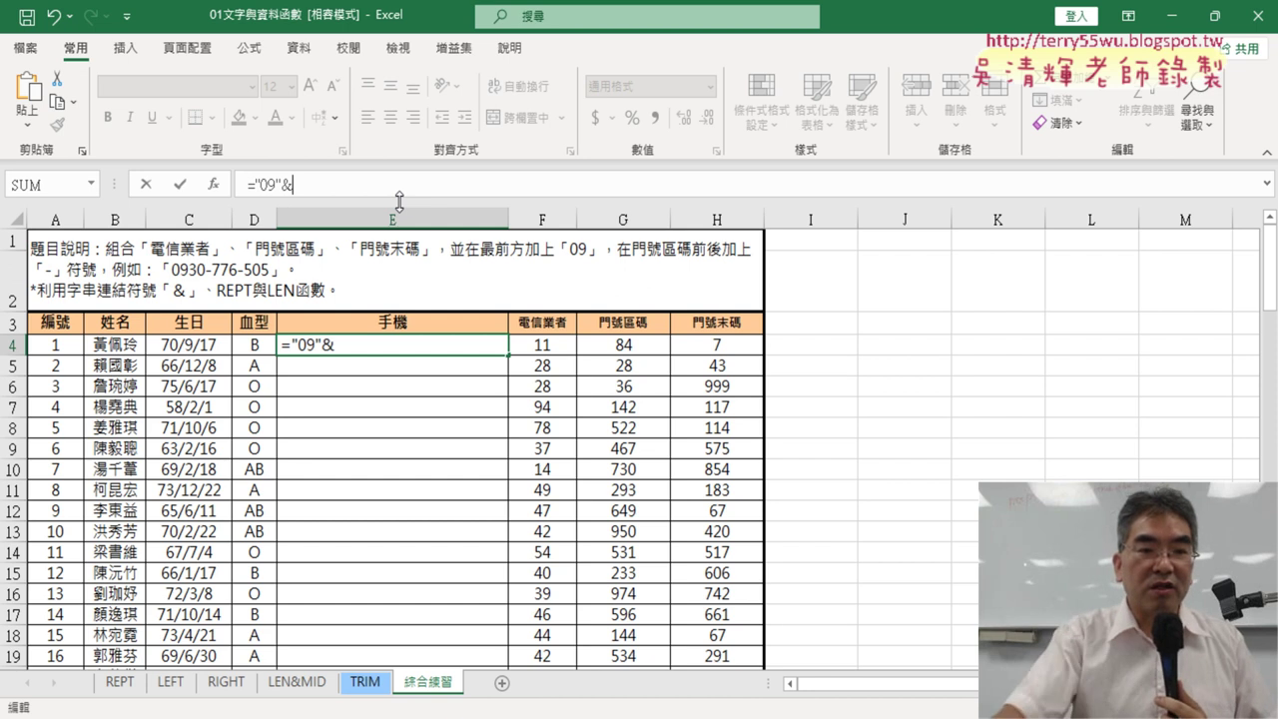
{"action": "left_click", "coordinate": [550, 345]}
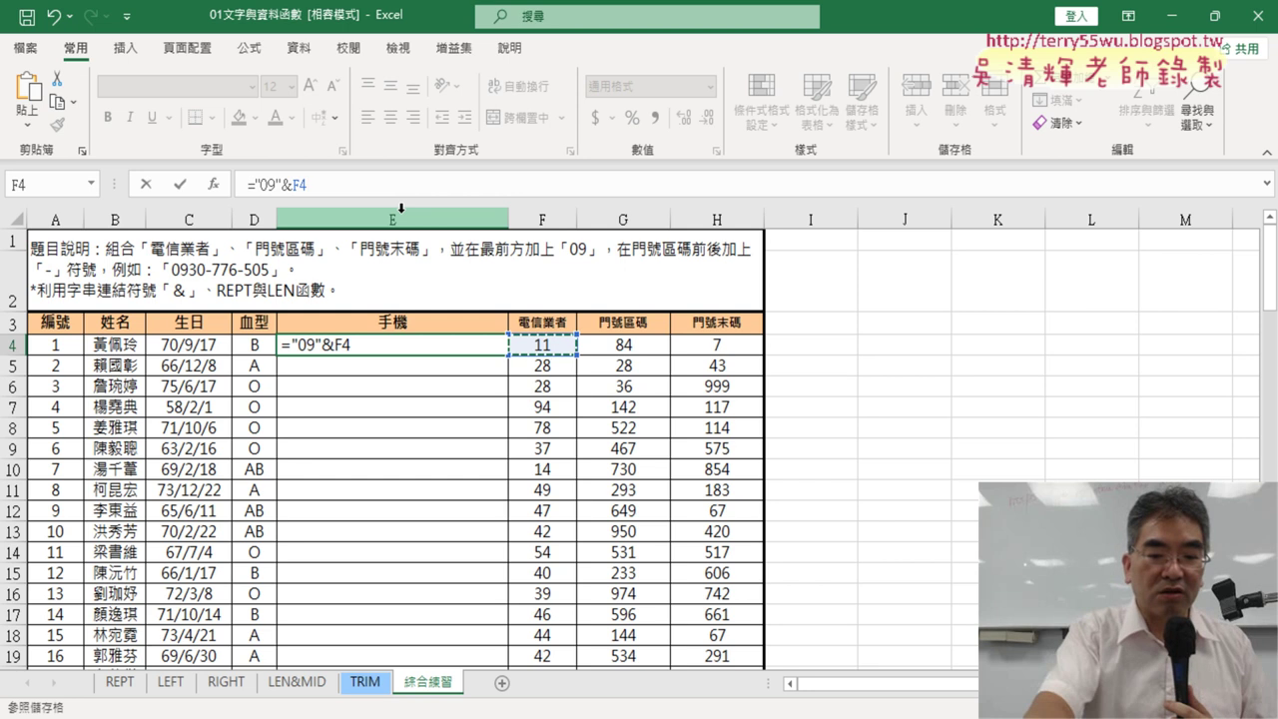
{"action": "type", "text": "&\""}
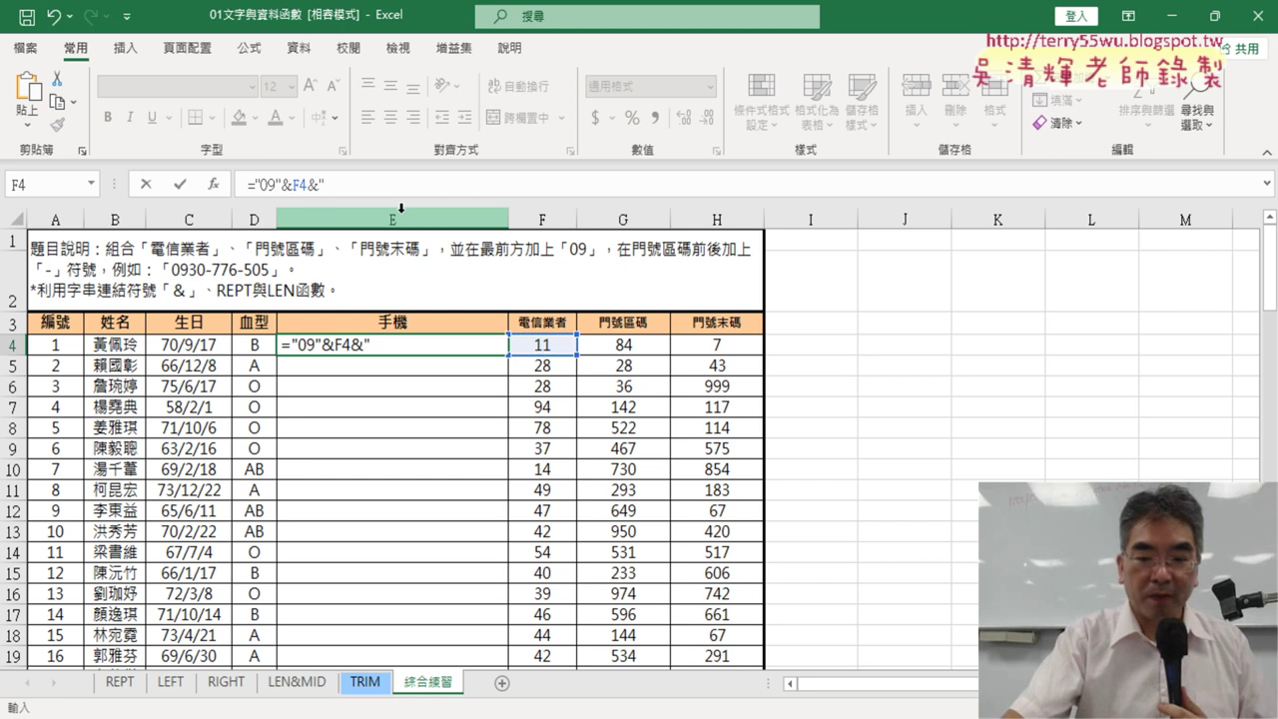
{"action": "type", "text": "-\""}
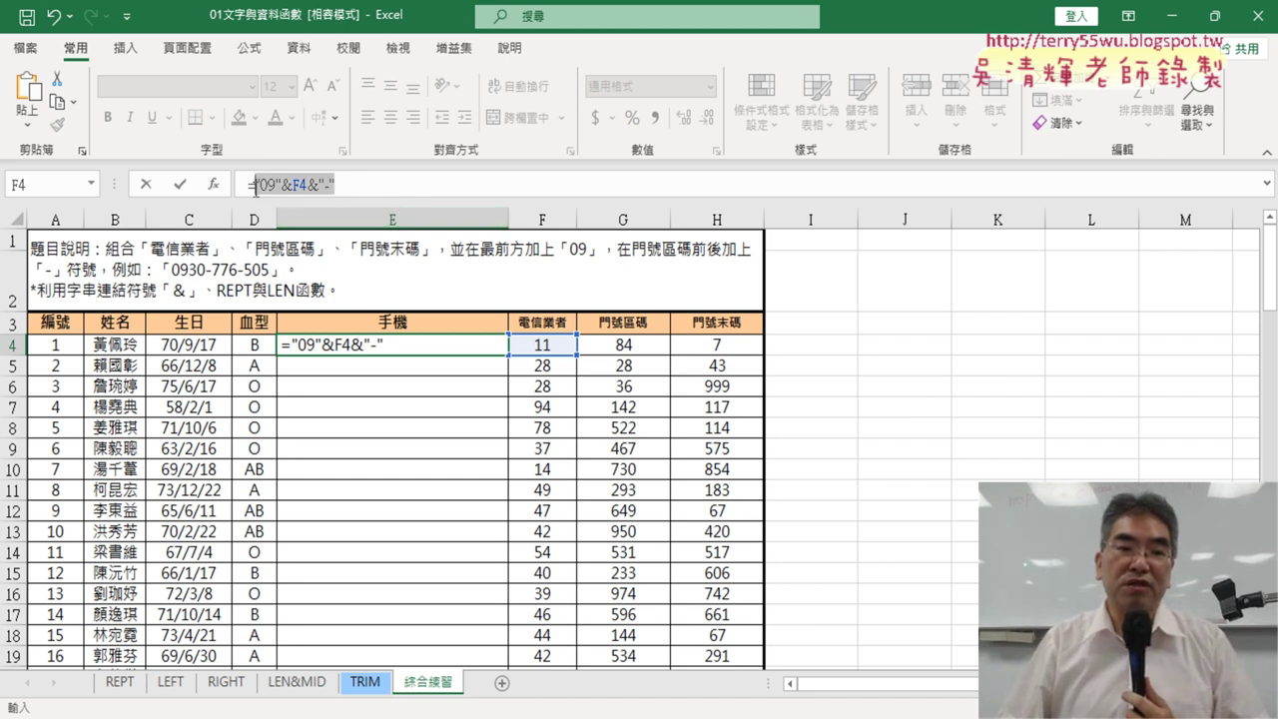
{"action": "left_click_drag", "start_coordinate": [336, 182], "coordinate": [255, 183]}
Append &REPT("0",3-LEN(G4)) to E4's formula so it displays 0911-0
{"action": "left_click", "coordinate": [181, 186]}
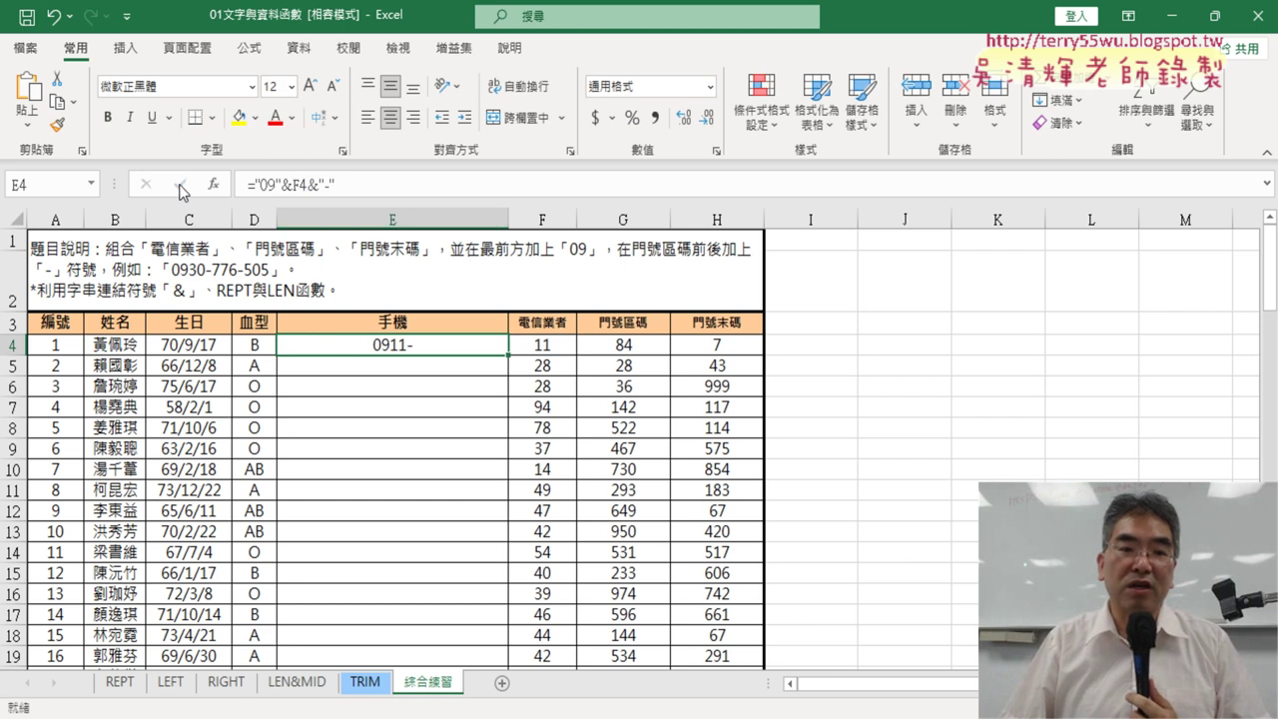
{"action": "left_click", "coordinate": [377, 186]}
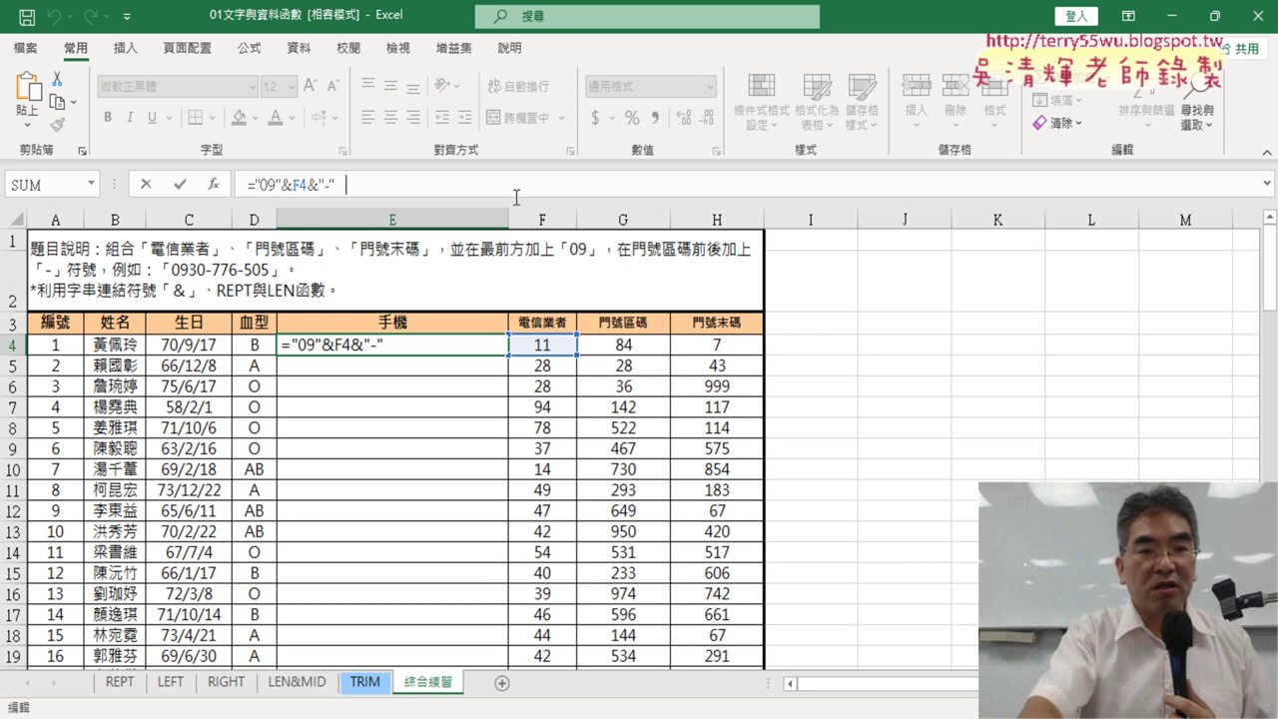
{"action": "type", "text": "&"}
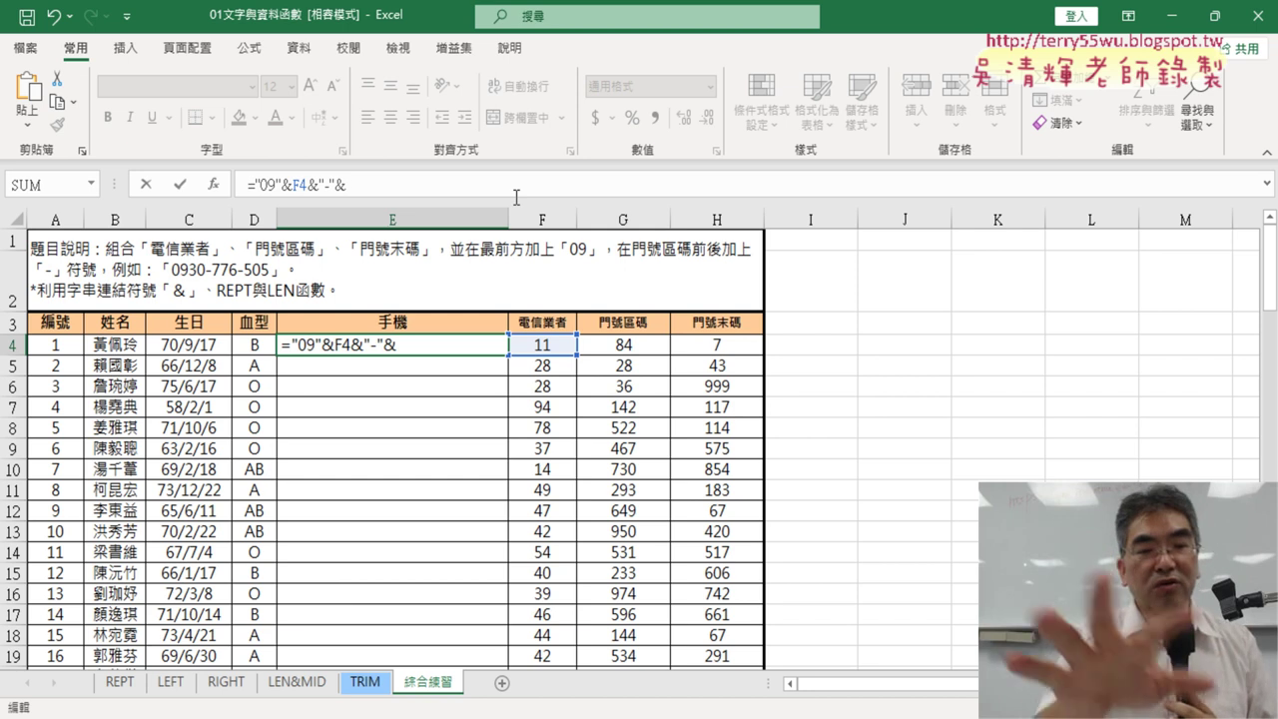
{"action": "type", "text": "r"}
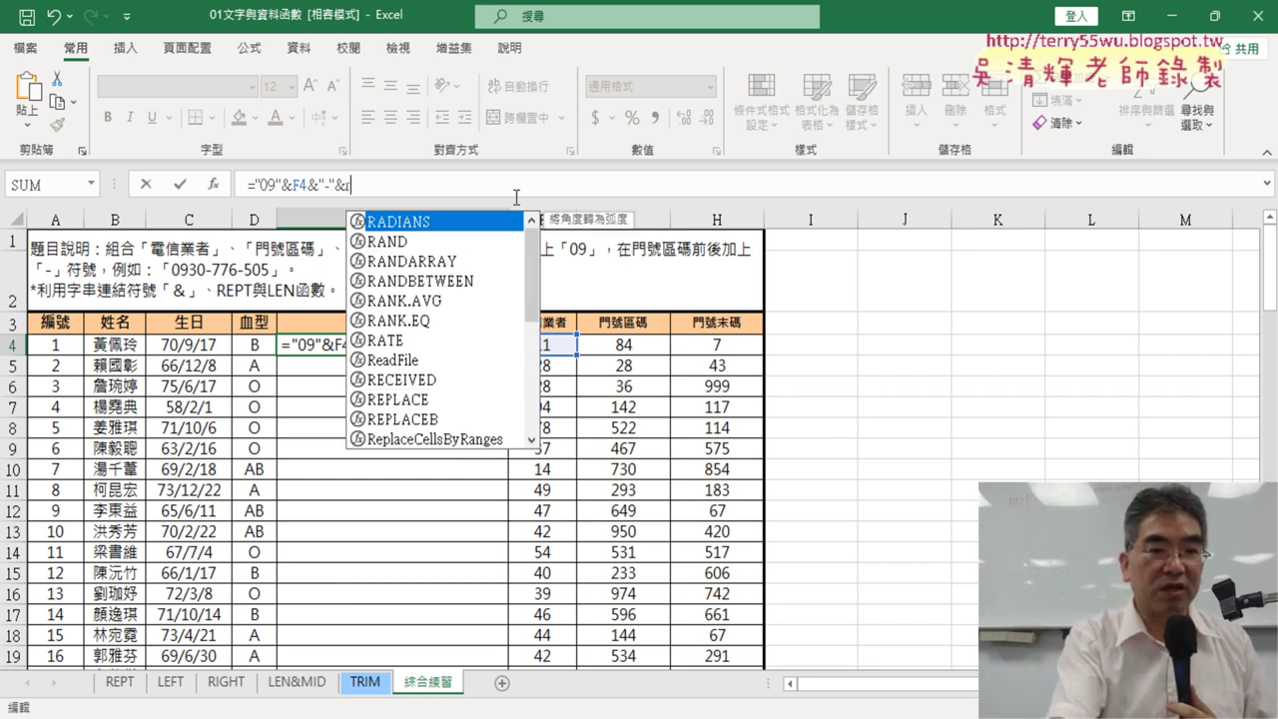
{"action": "type", "text": "ept"}
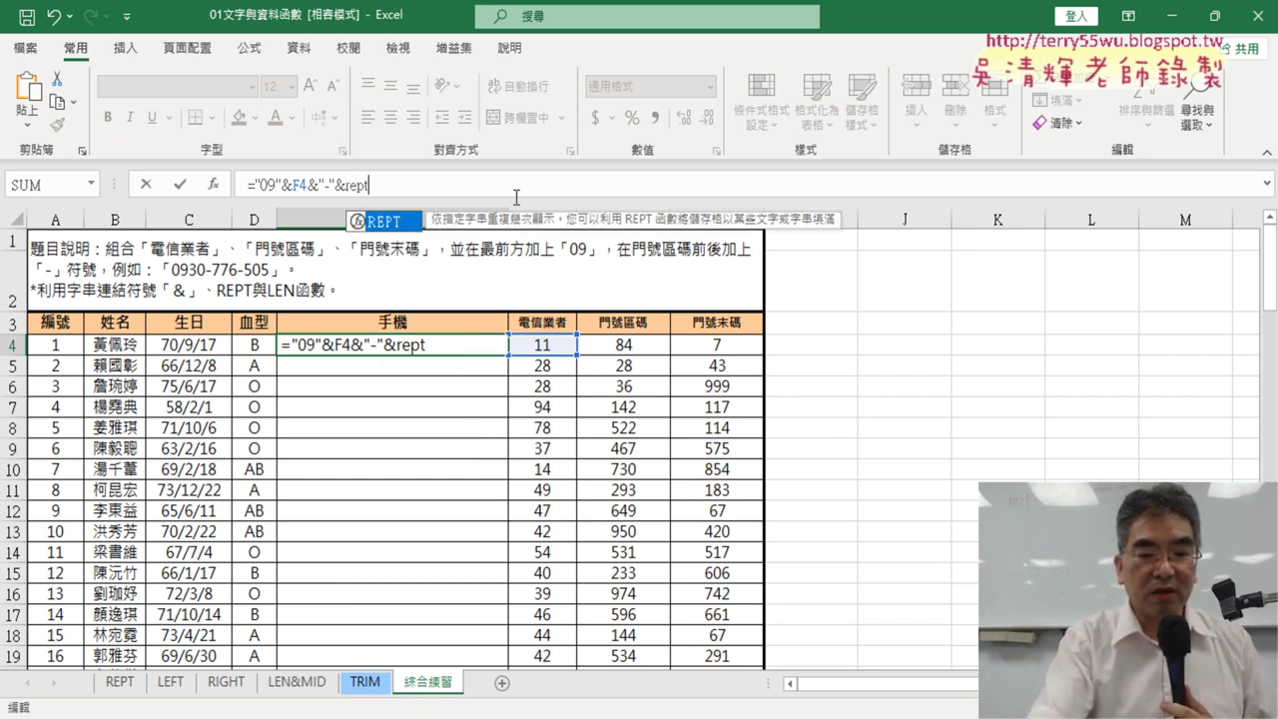
{"action": "type", "text": "("}
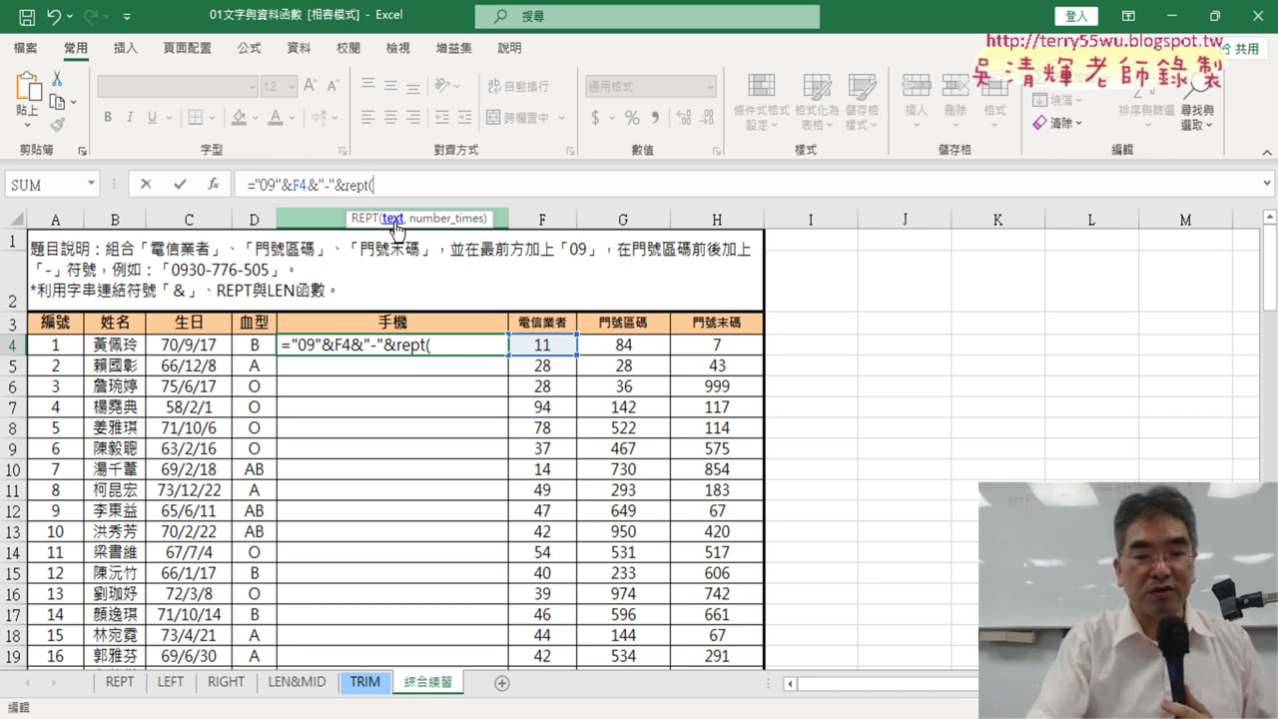
{"action": "type", "text": "\"0"}
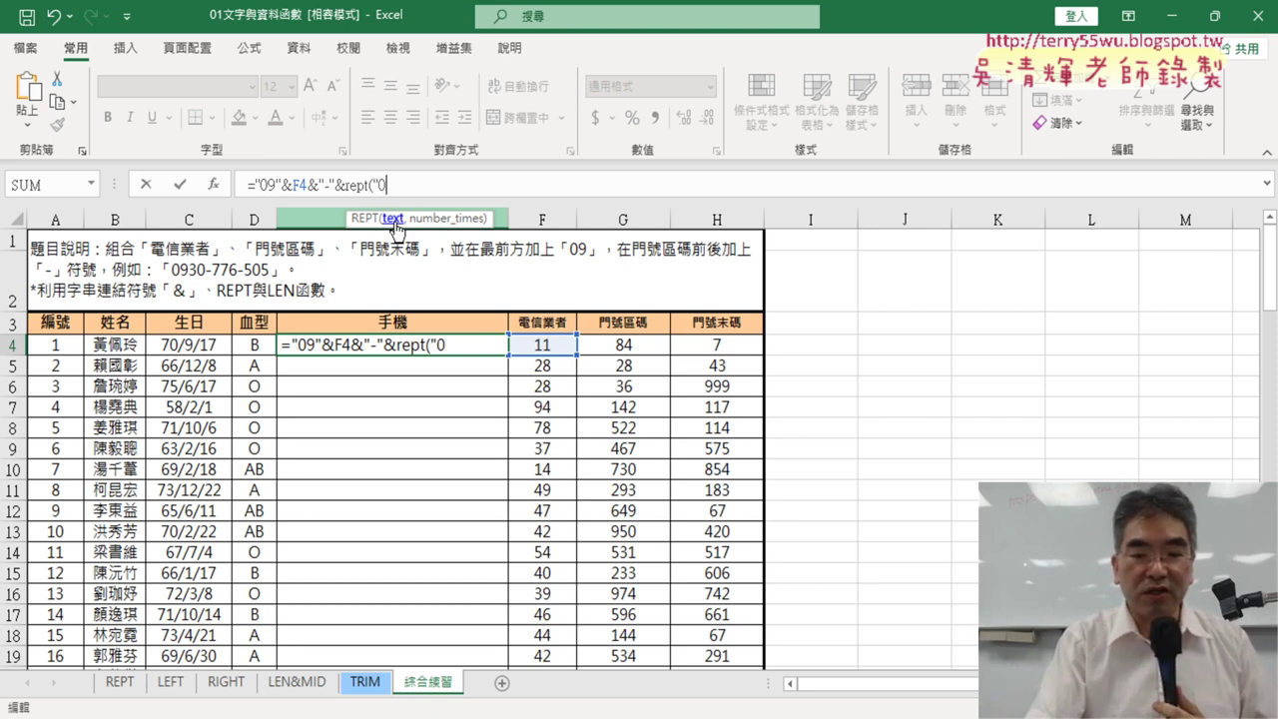
{"action": "type", "text": "\""}
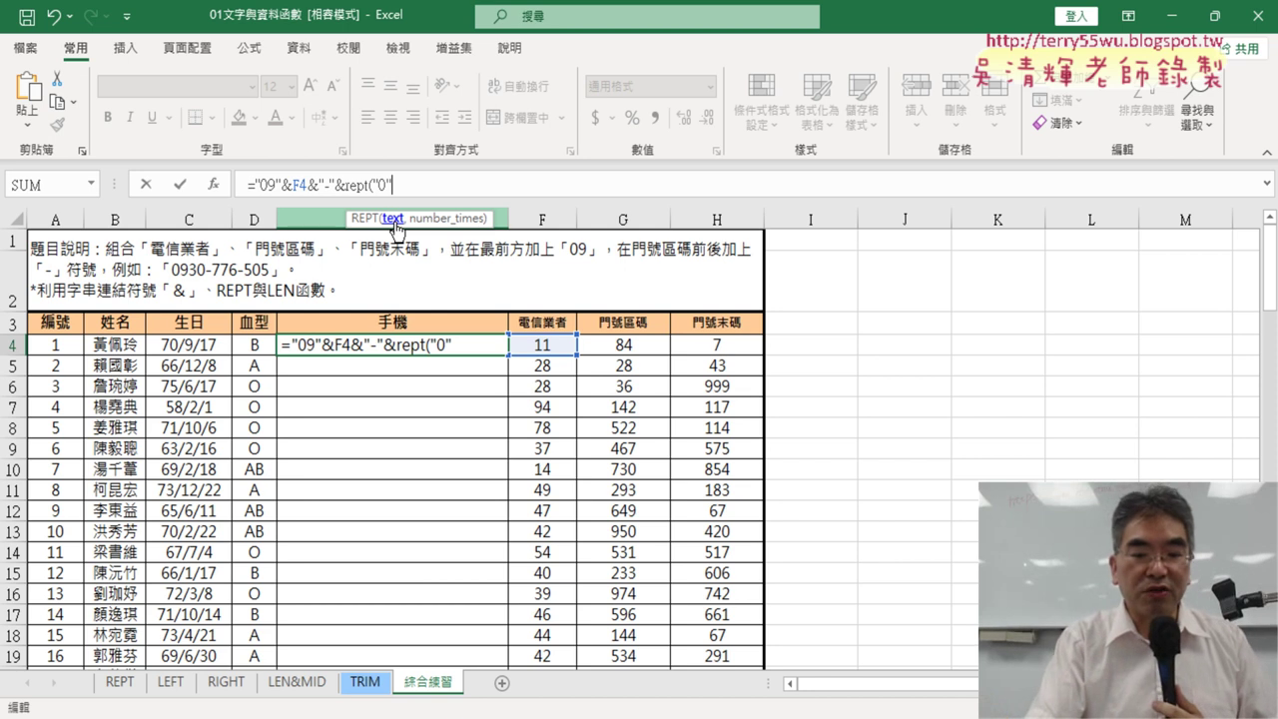
{"action": "type", "text": ",3"}
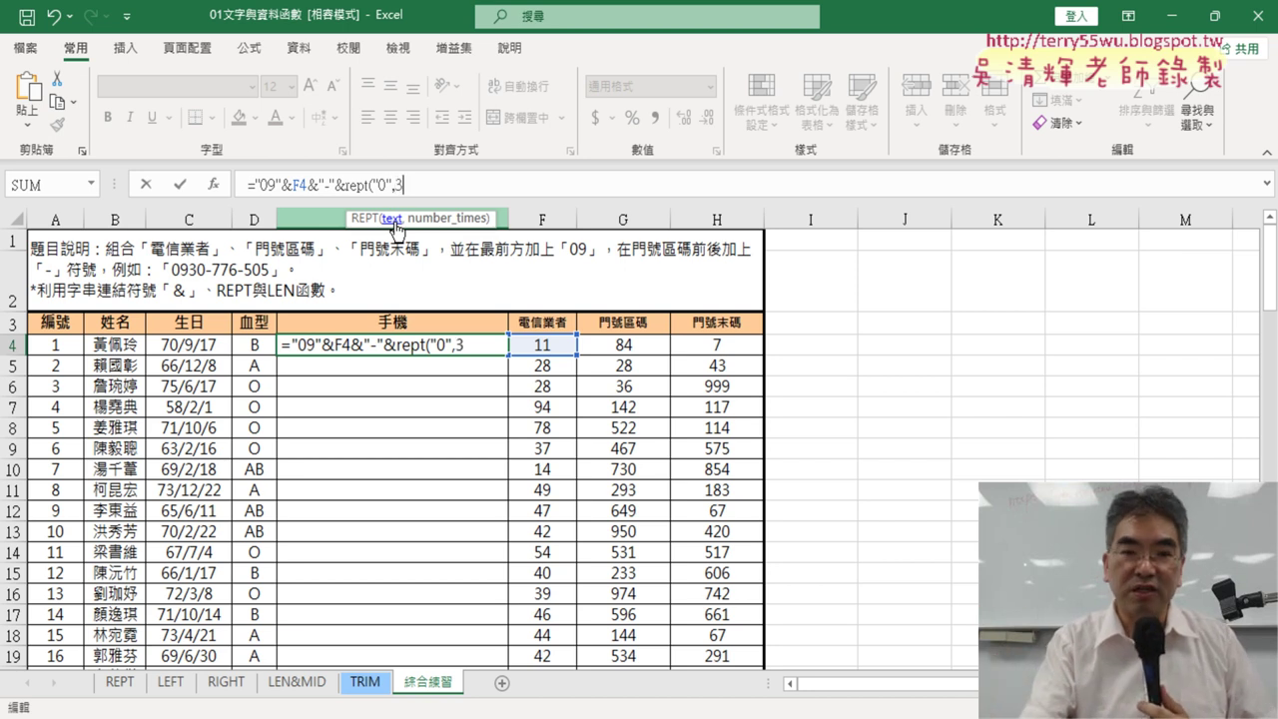
{"action": "type", "text": "-l"}
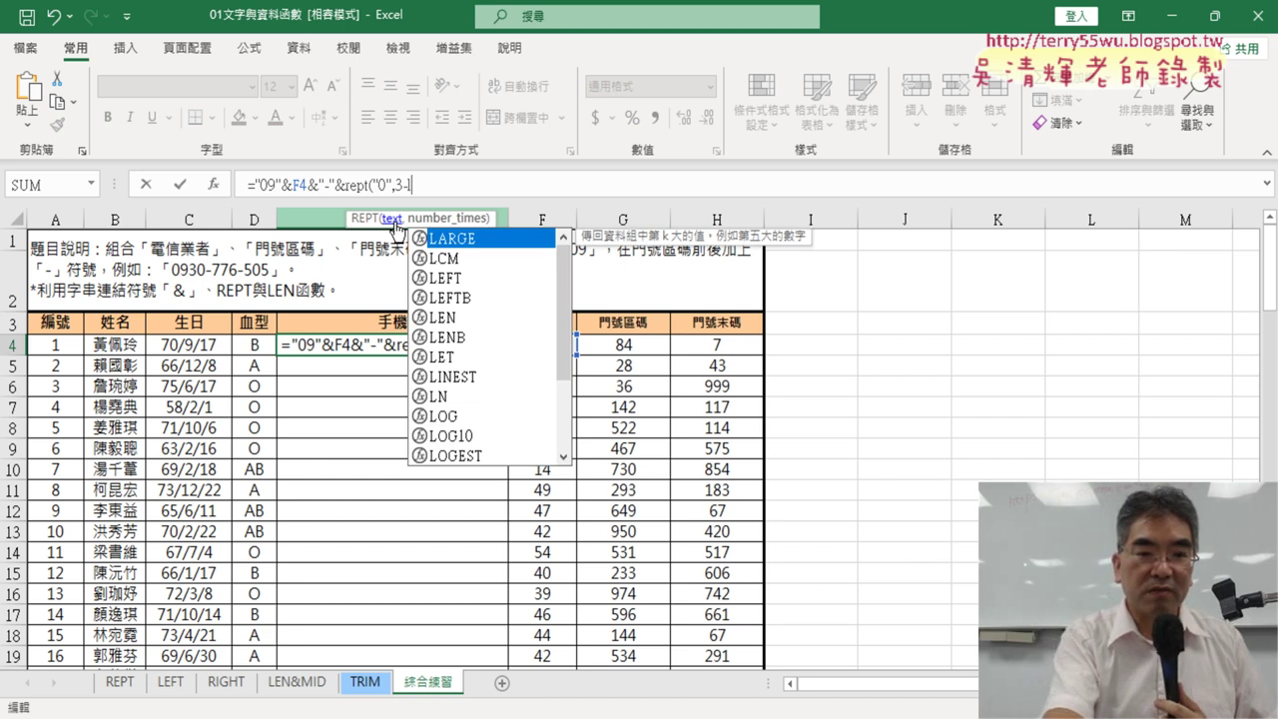
{"action": "type", "text": "en"}
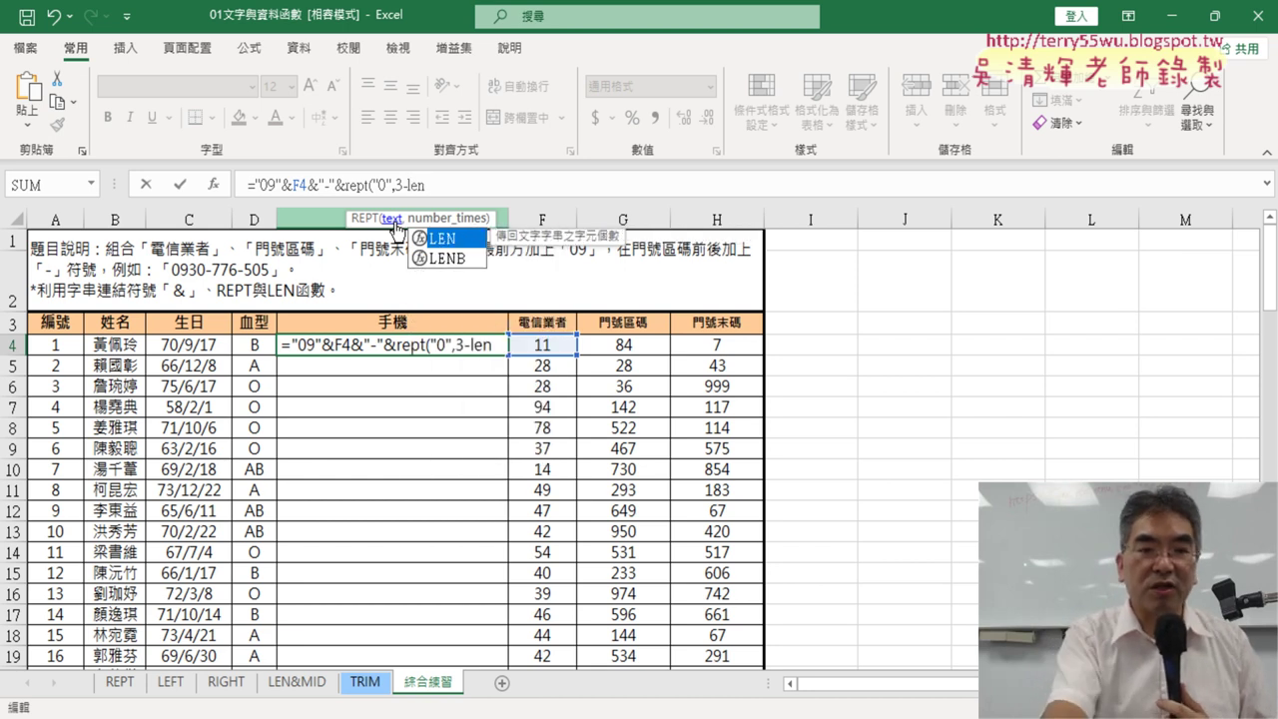
{"action": "type", "text": "("}
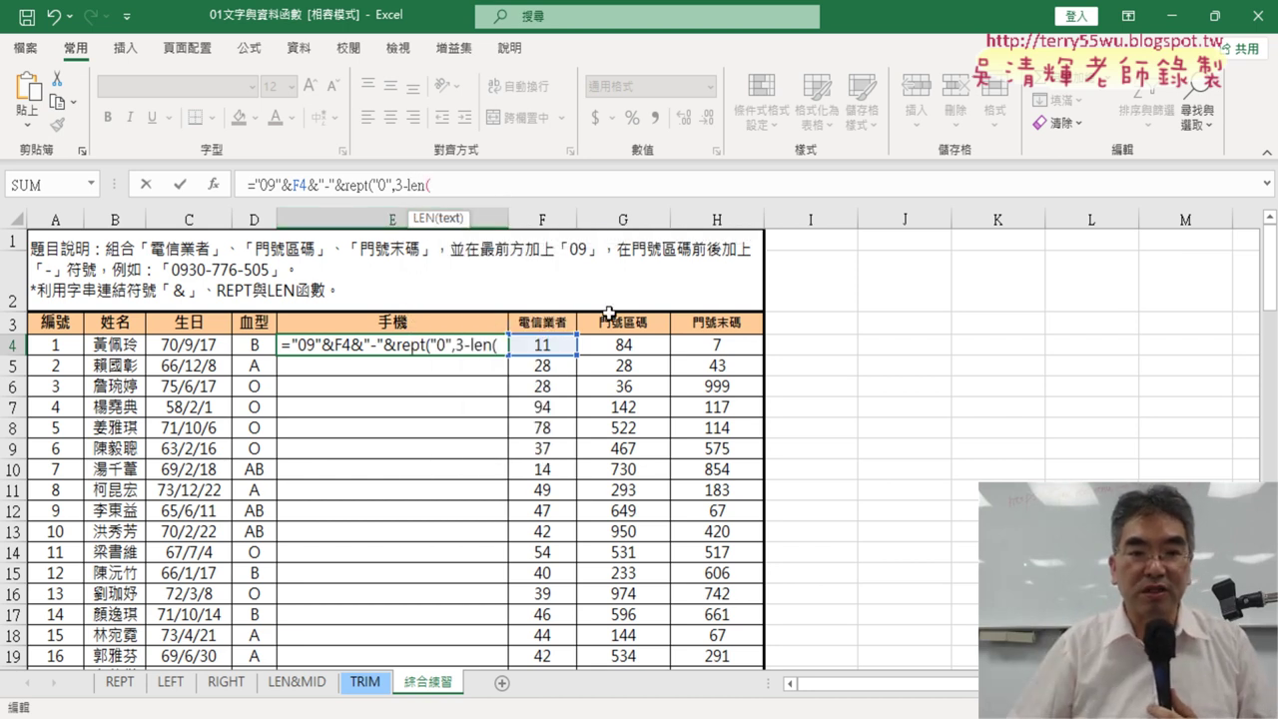
{"action": "left_click", "coordinate": [633, 348]}
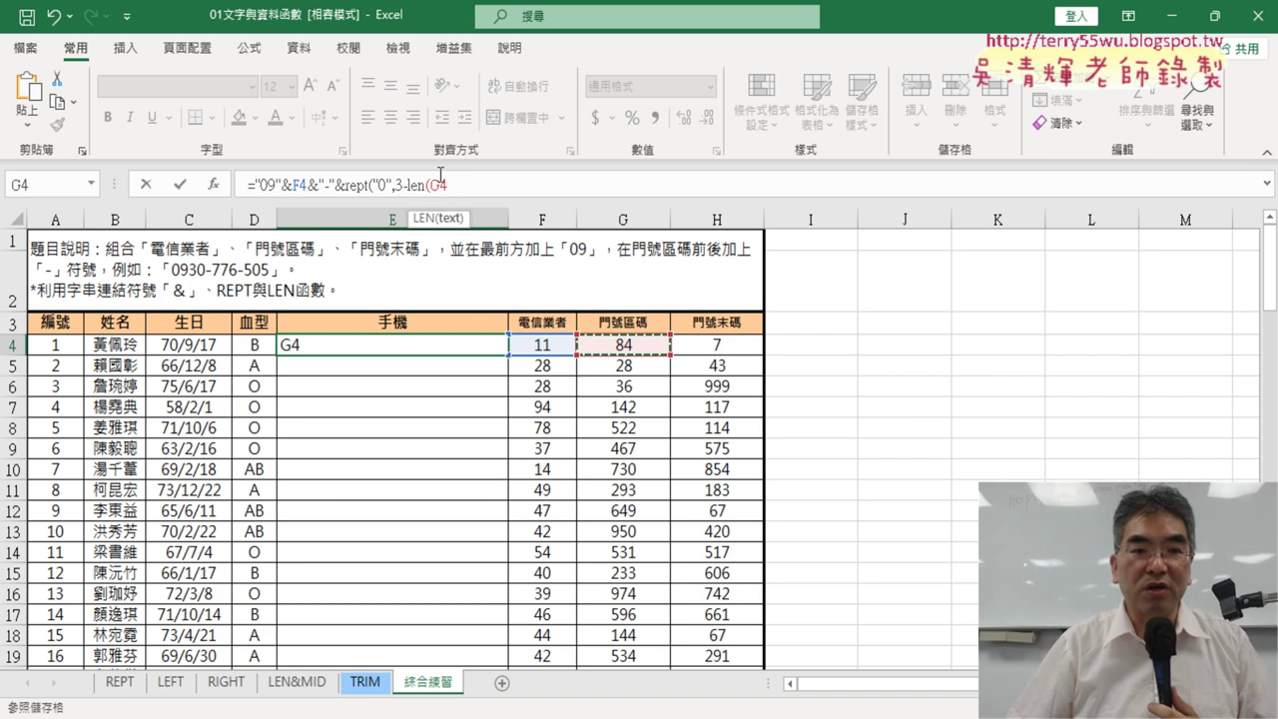
{"action": "type", "text": ")"}
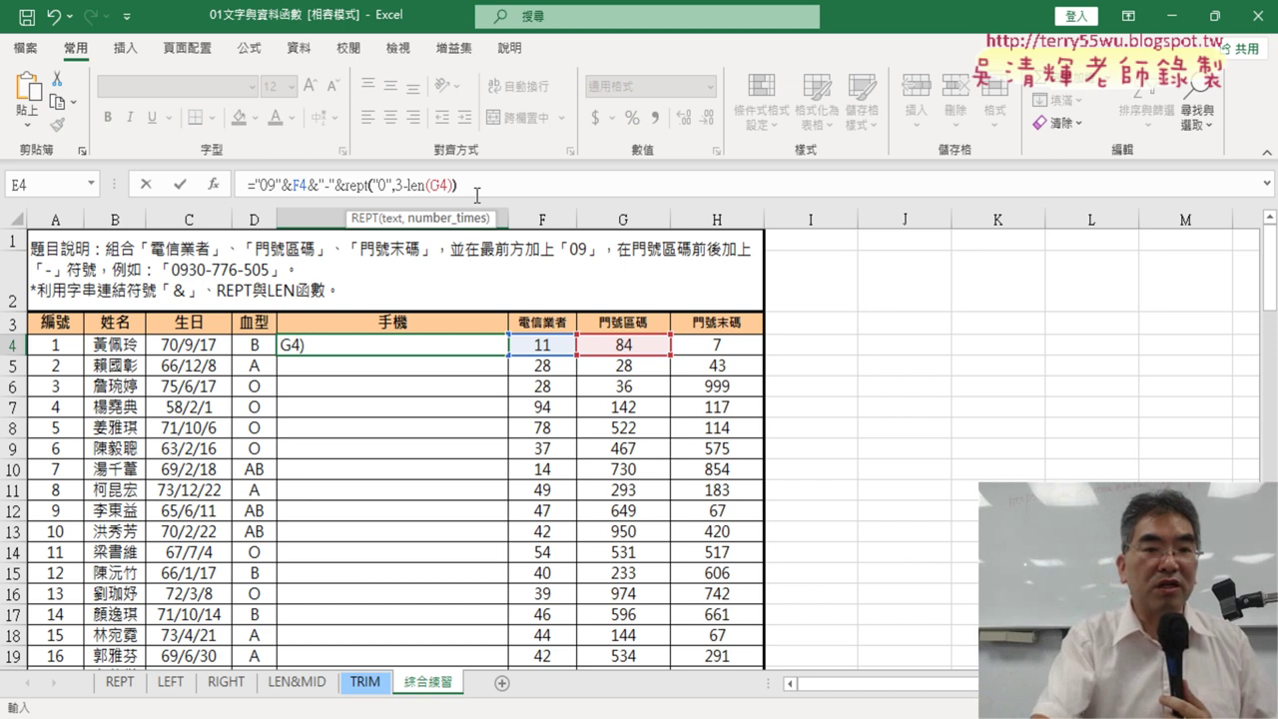
{"action": "type", "text": ")"}
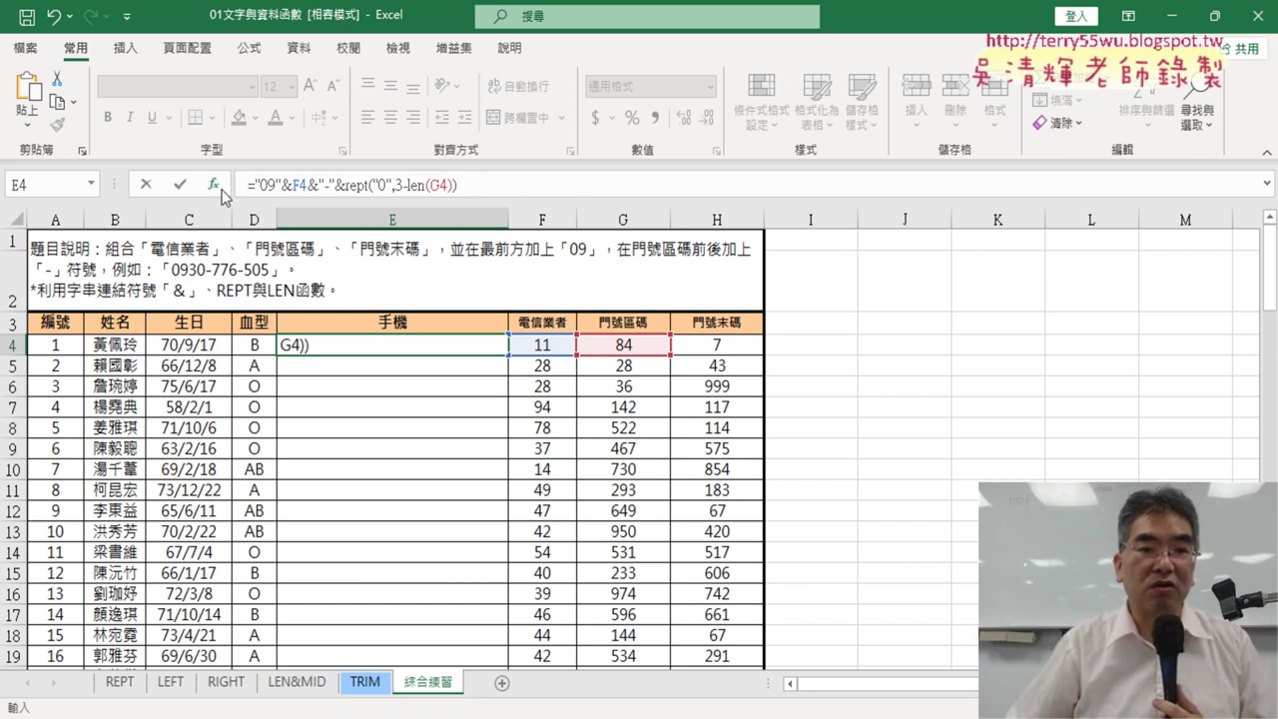
{"action": "left_click", "coordinate": [181, 184]}
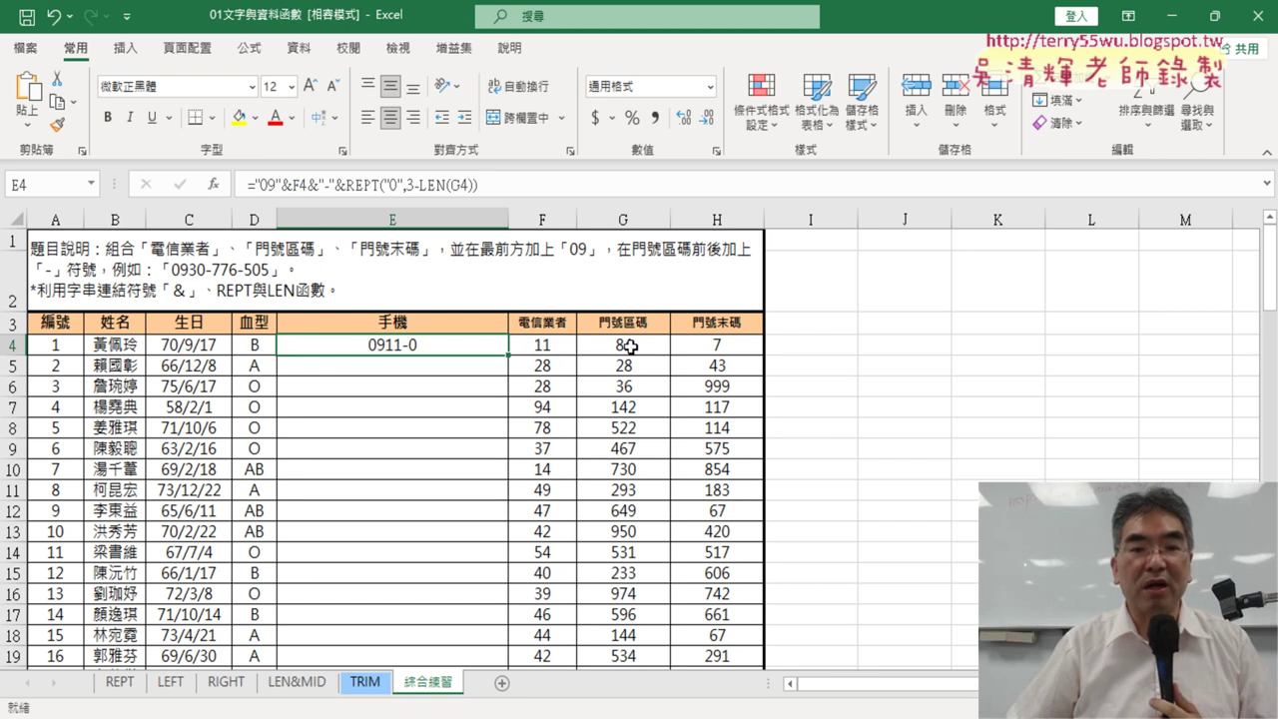
Append &G4 to E4's formula so the cell displays 0911-084
{"action": "left_click", "coordinate": [544, 187]}
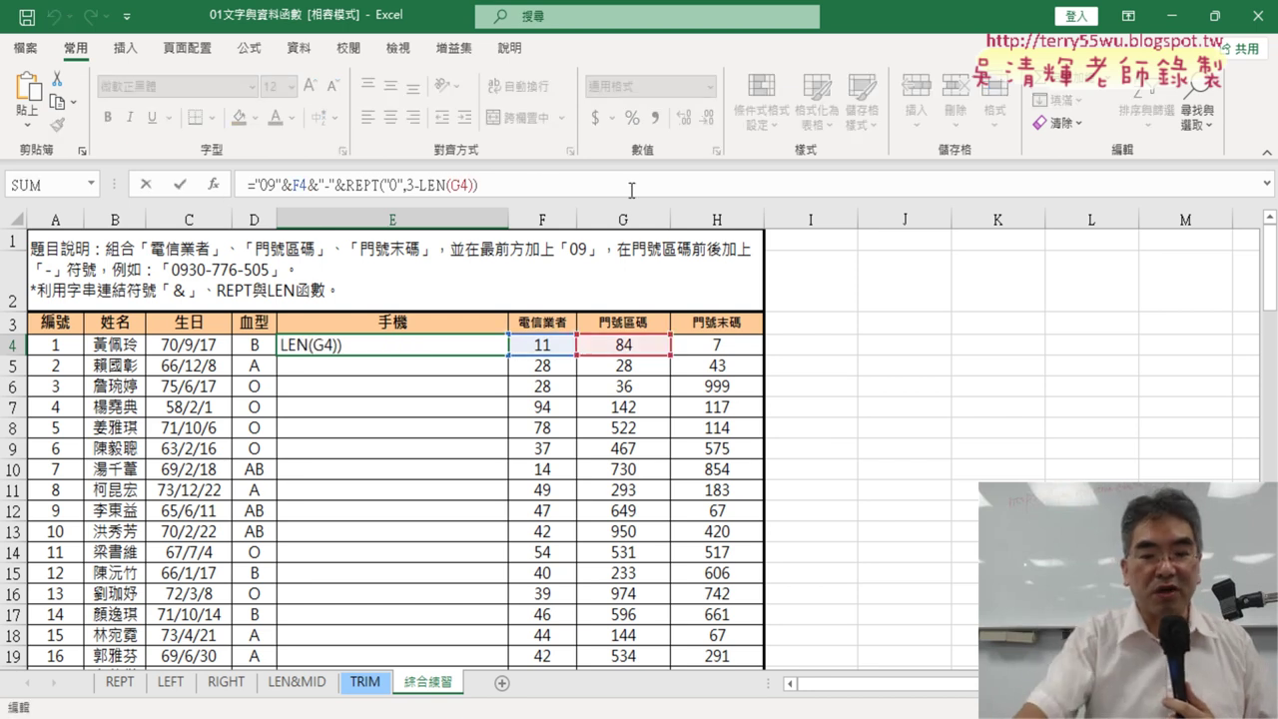
{"action": "type", "text": "&"}
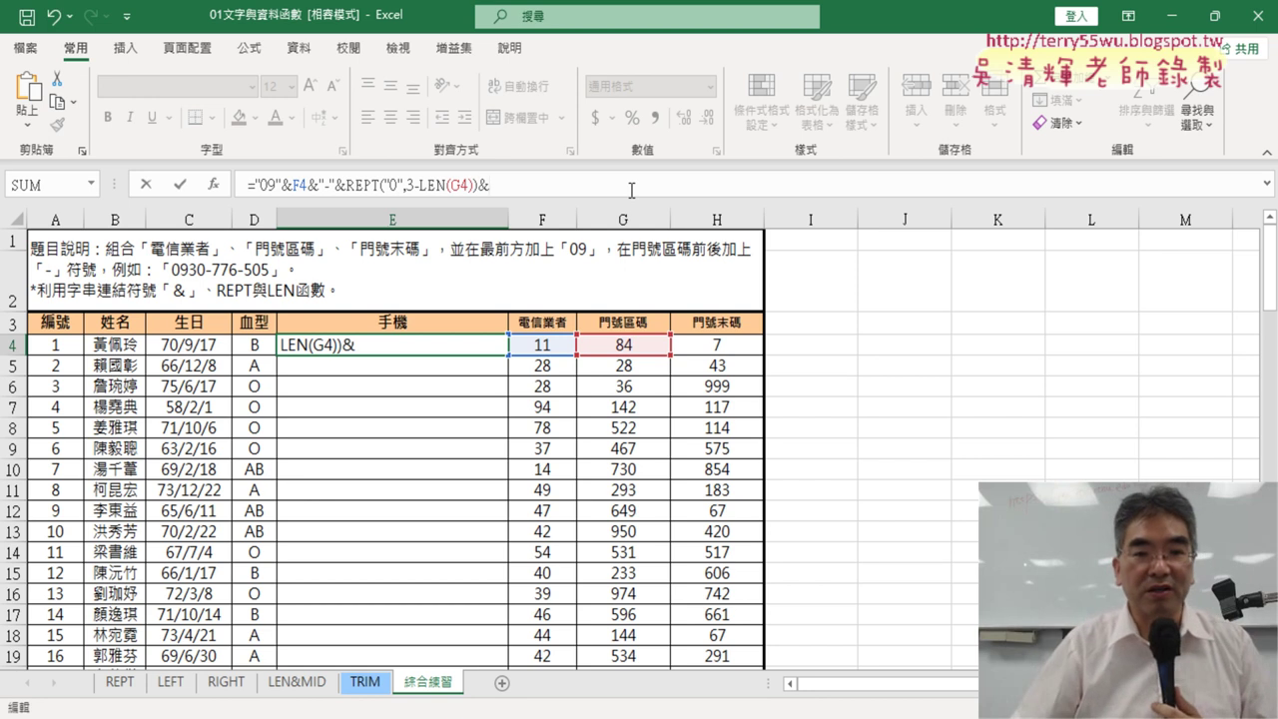
{"action": "left_click", "coordinate": [624, 349]}
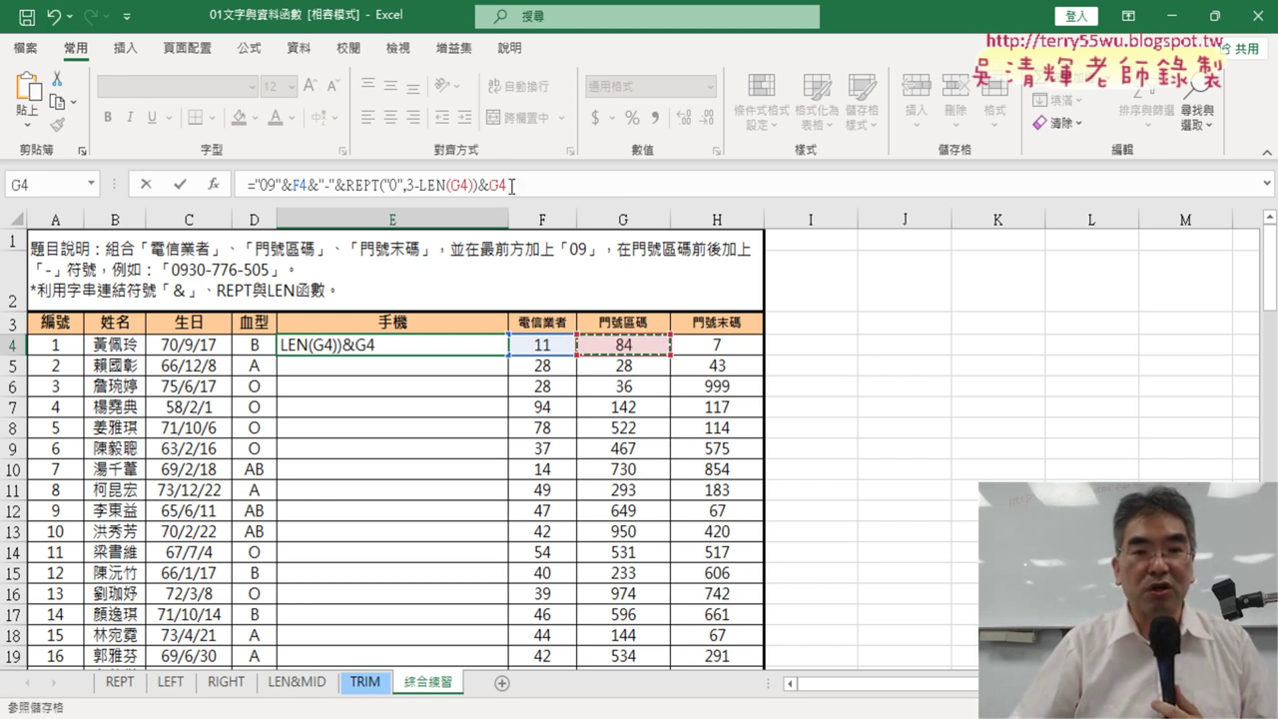
{"action": "left_click", "coordinate": [180, 185]}
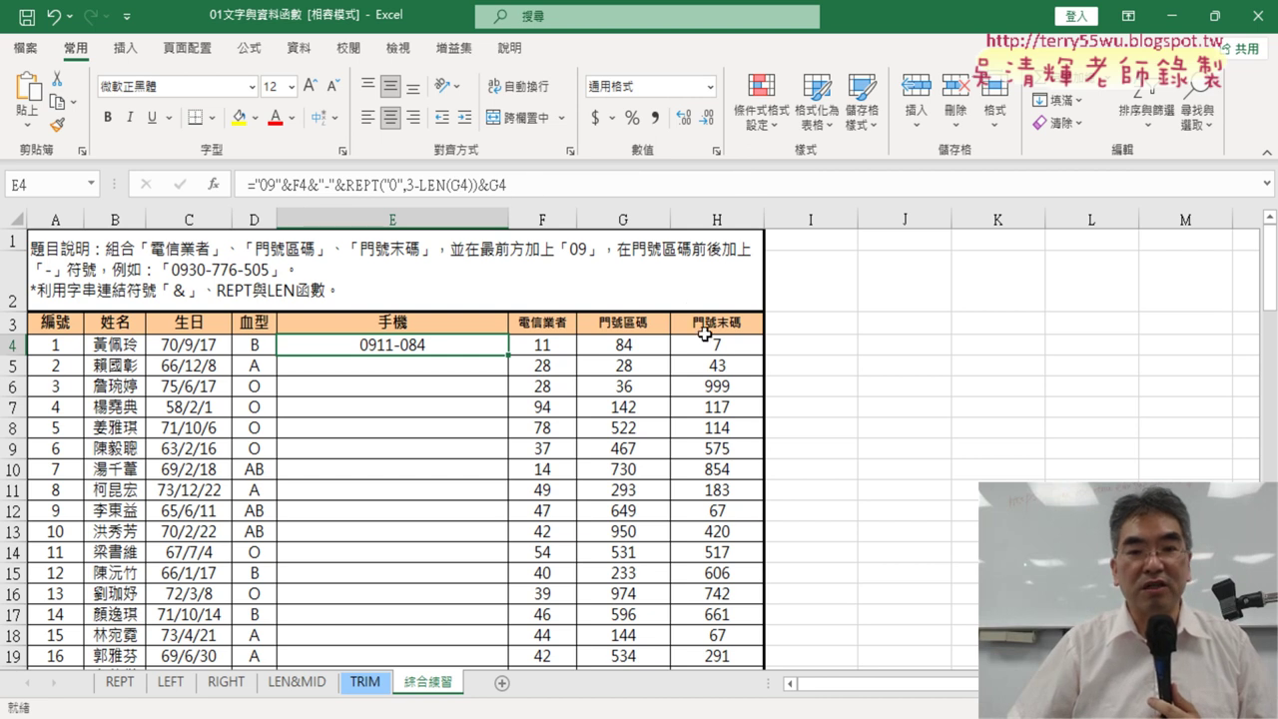
{"action": "left_click_drag", "start_coordinate": [512, 185], "coordinate": [308, 184]}
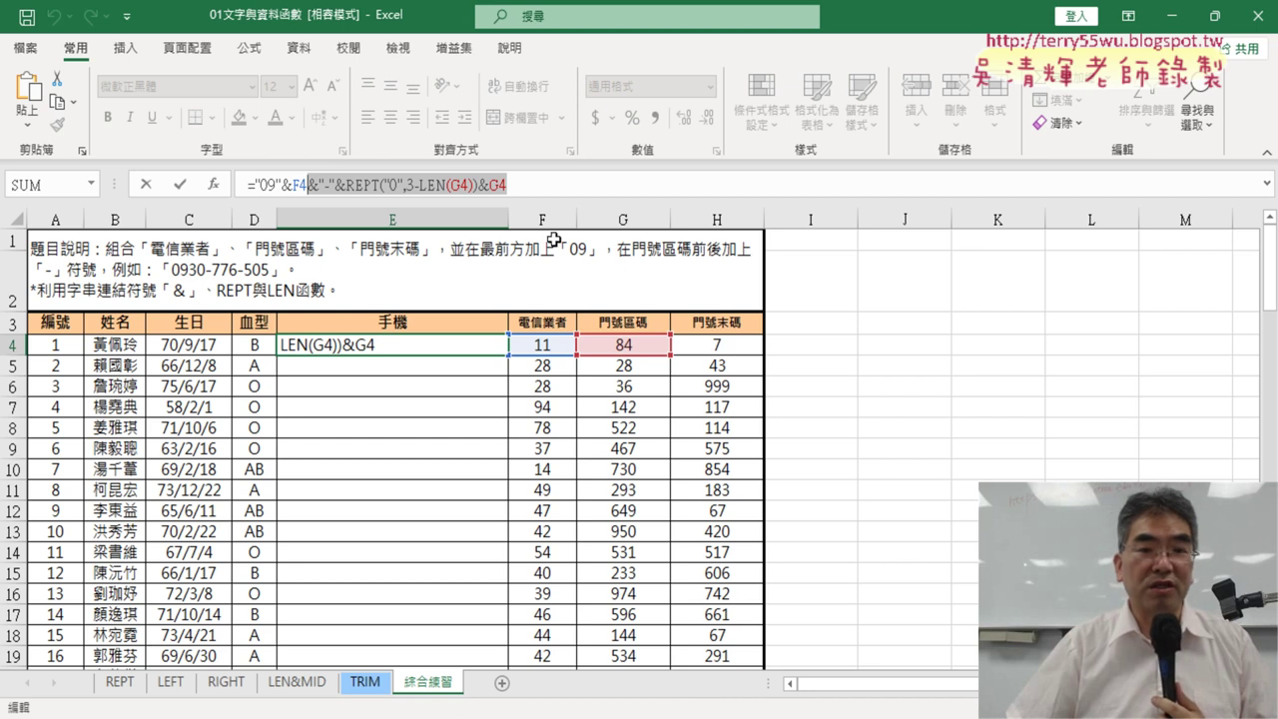
{"action": "right_click", "coordinate": [440, 197]}
{"action": "left_click", "coordinate": [479, 225]}
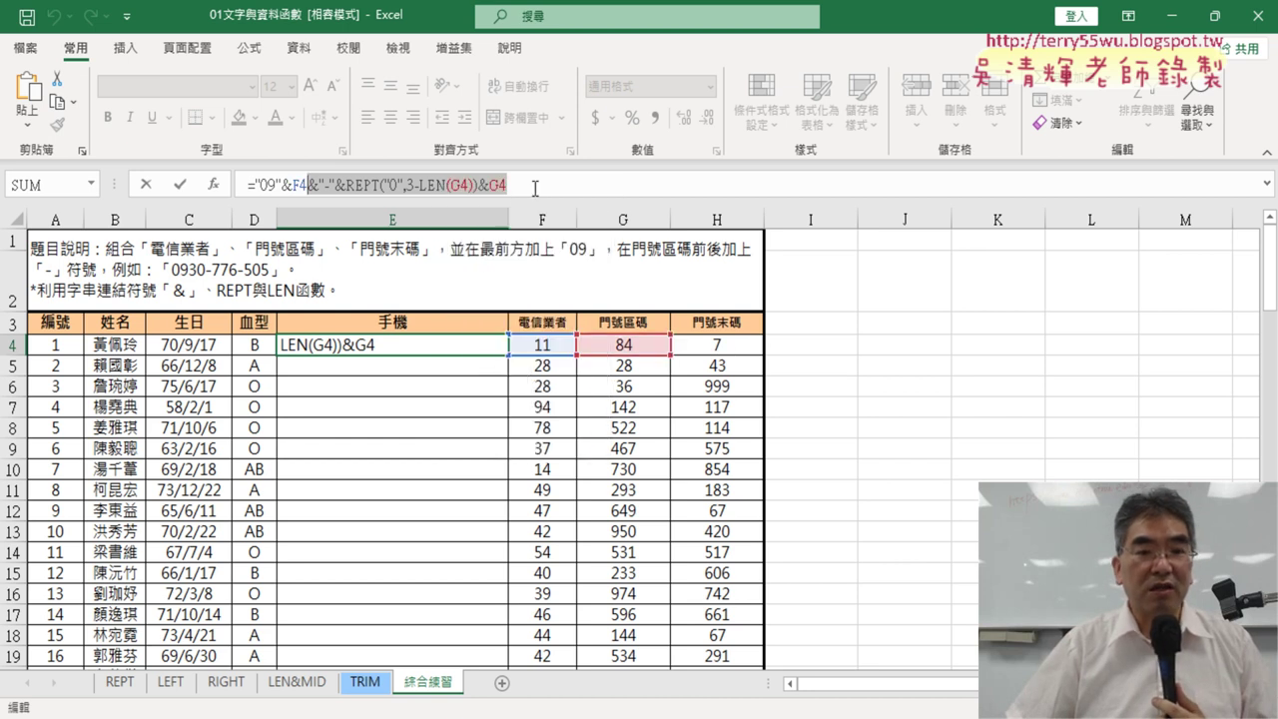
{"action": "left_click", "coordinate": [536, 187]}
{"action": "key", "text": "ctrl+v"}
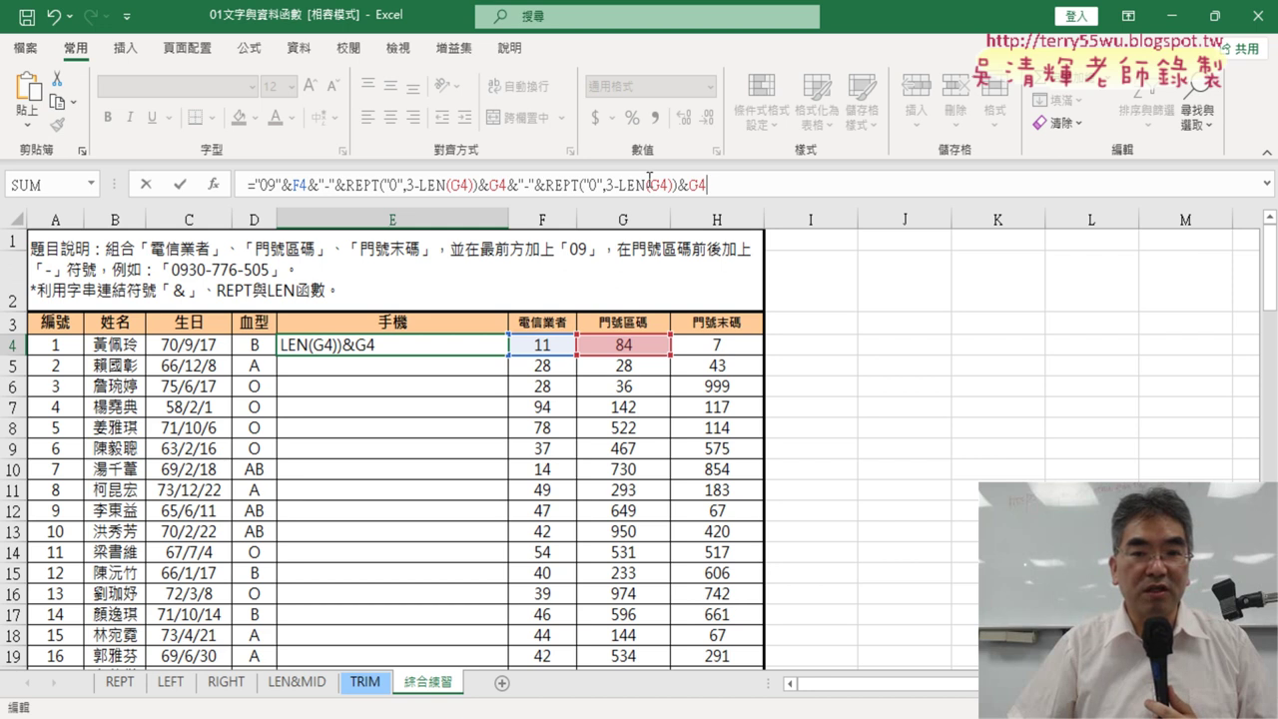
{"action": "left_click_drag", "start_coordinate": [652, 185], "coordinate": [667, 186]}
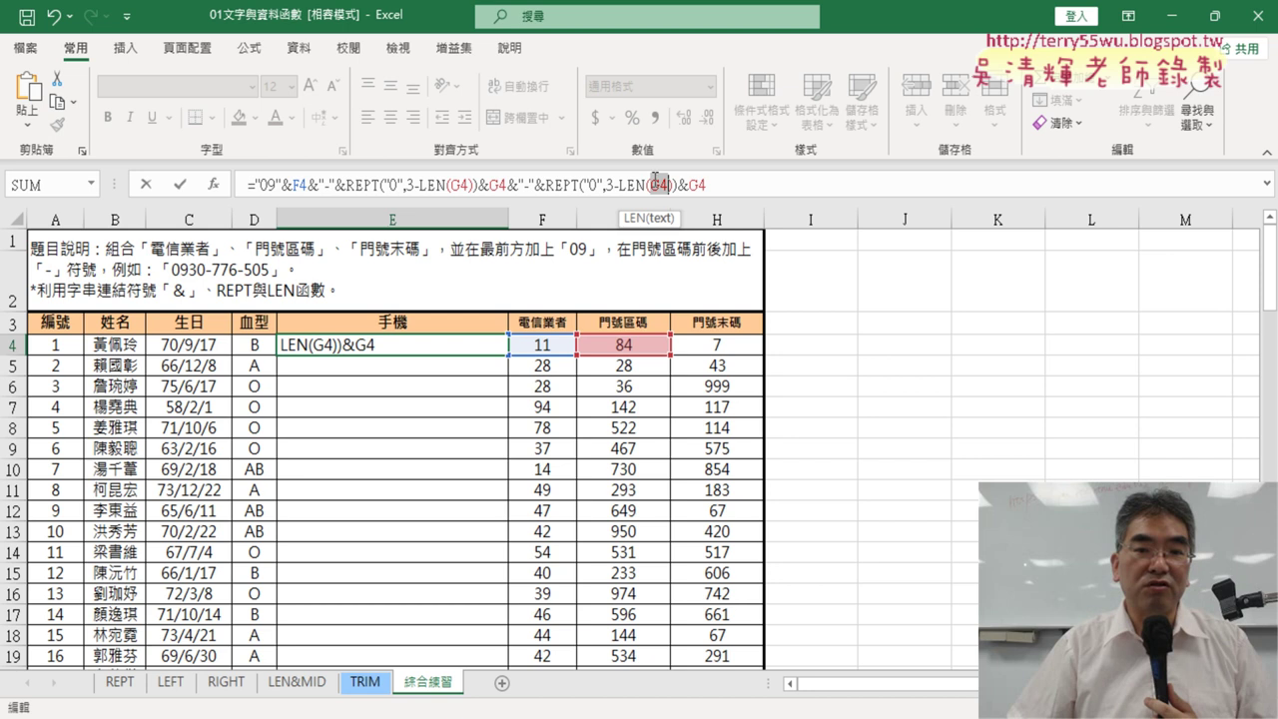
{"action": "left_click", "coordinate": [726, 347]}
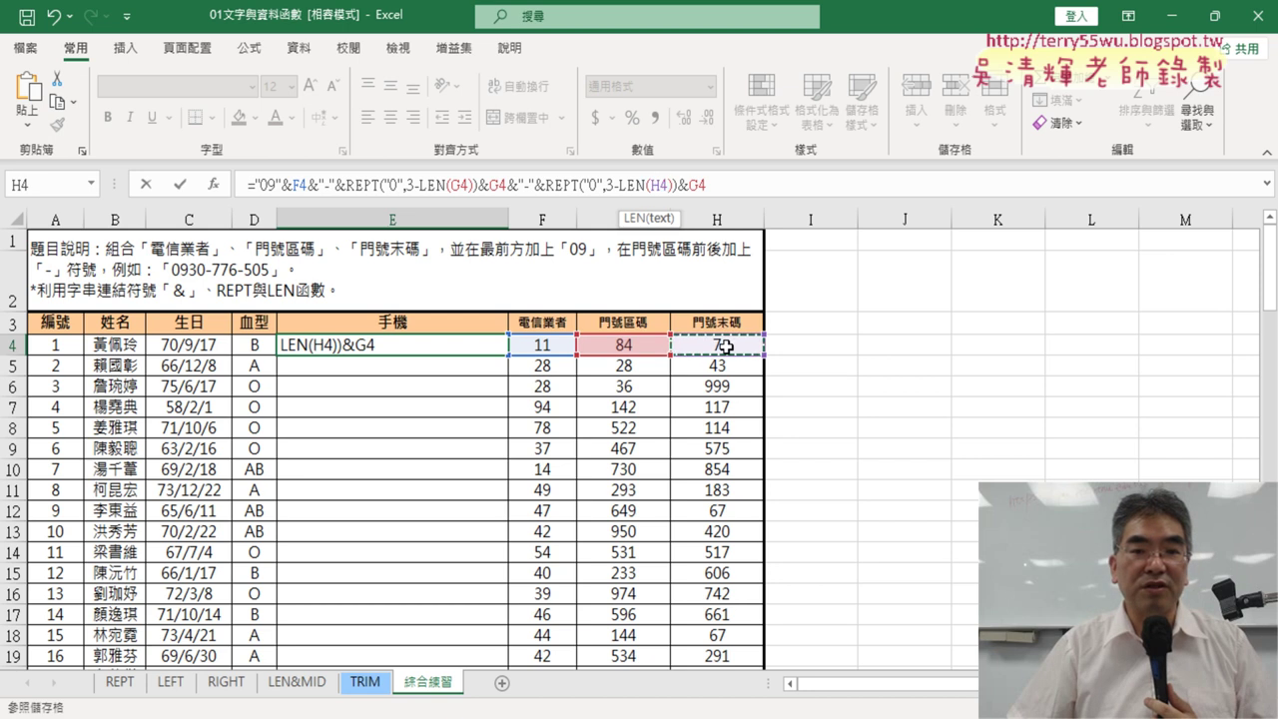
{"action": "left_click", "coordinate": [695, 186]}
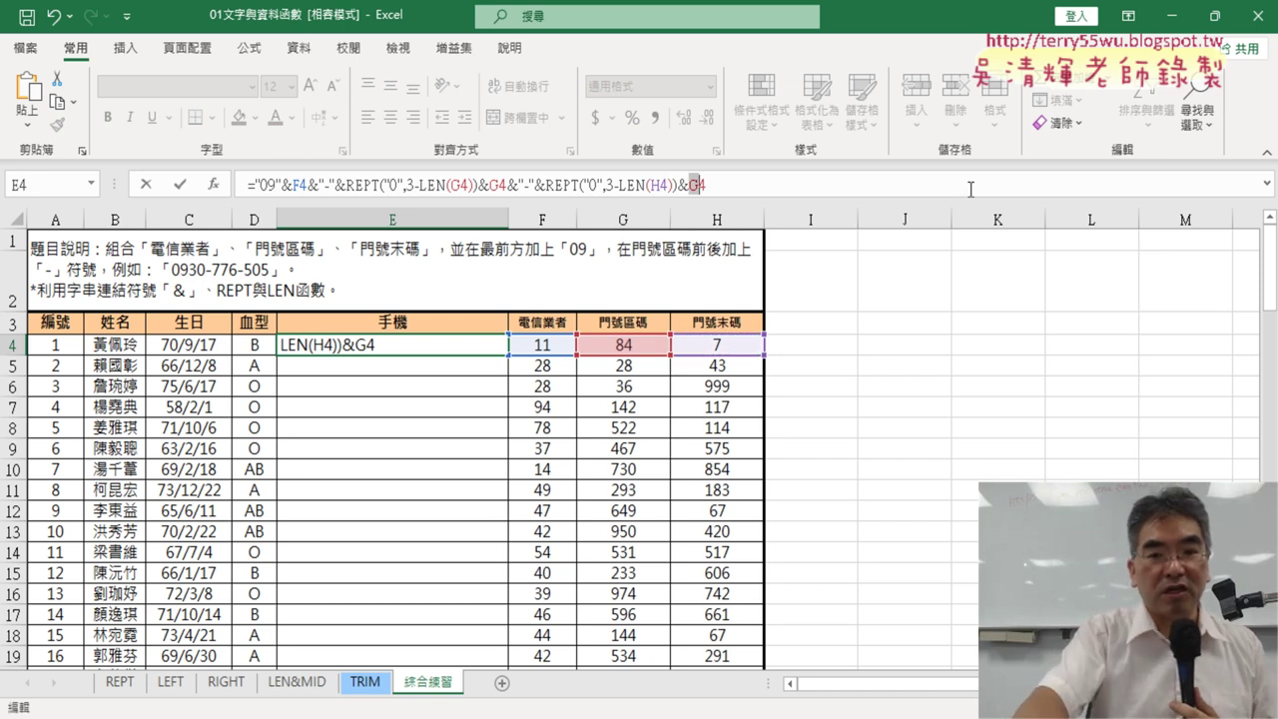
{"action": "type", "text": "H"}
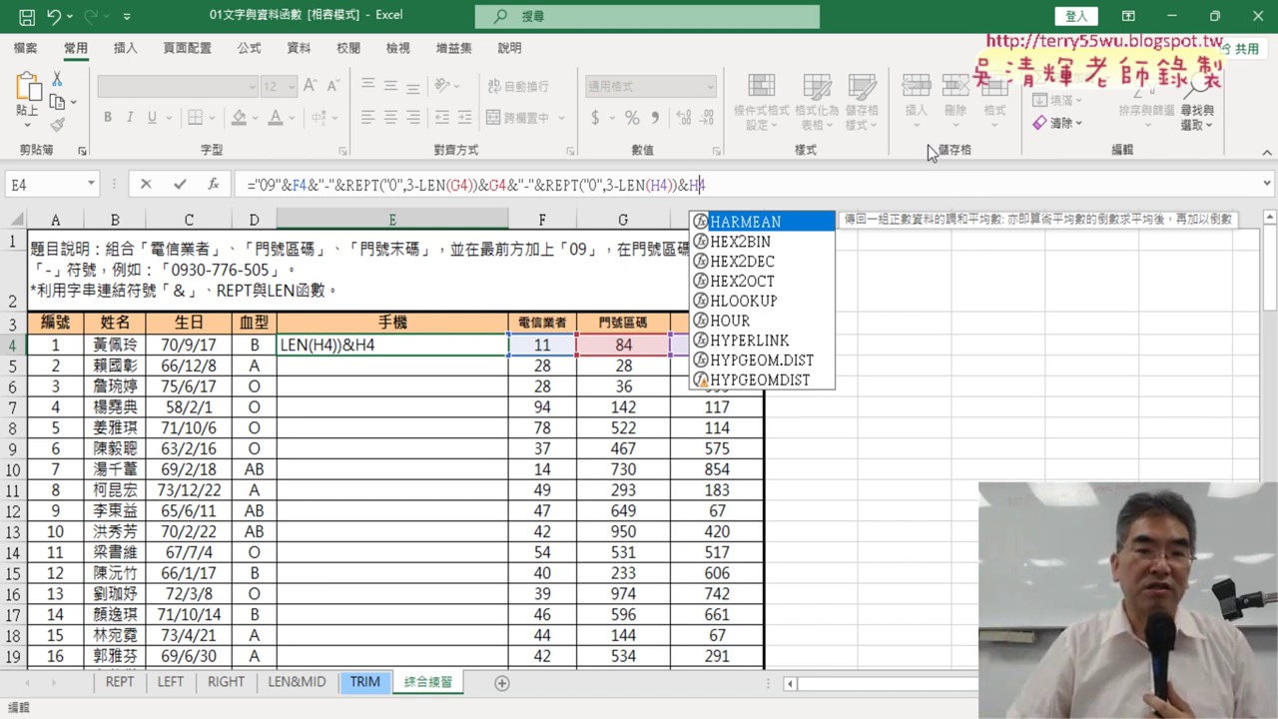
{"action": "left_click", "coordinate": [181, 184]}
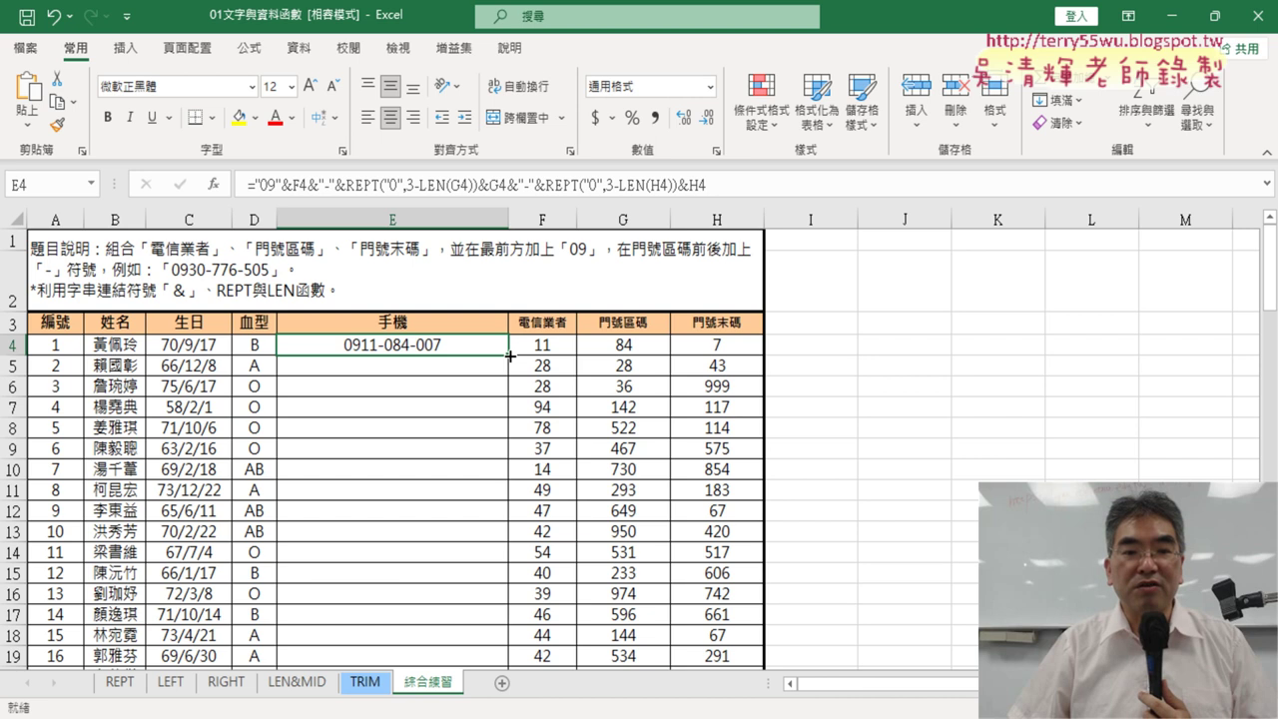
Fill E4's phone formula down column E through E103
{"action": "double_click", "coordinate": [509, 356]}
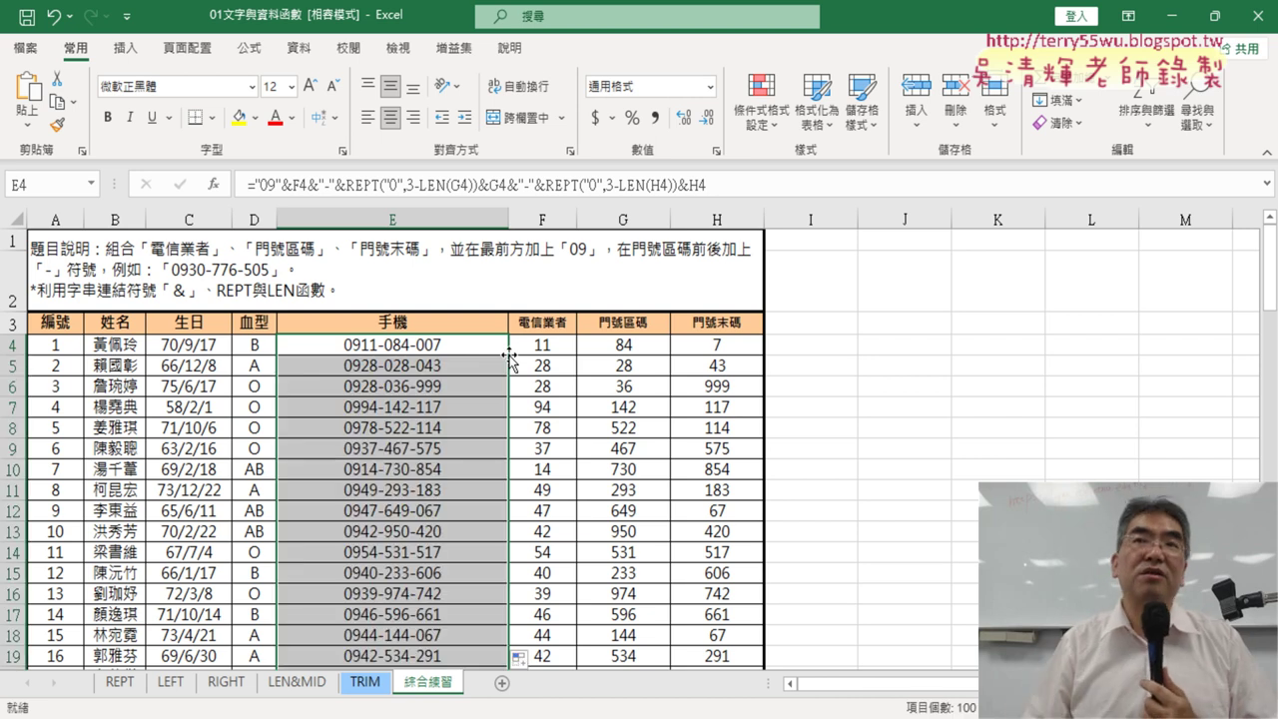
{"action": "left_click", "coordinate": [465, 349]}
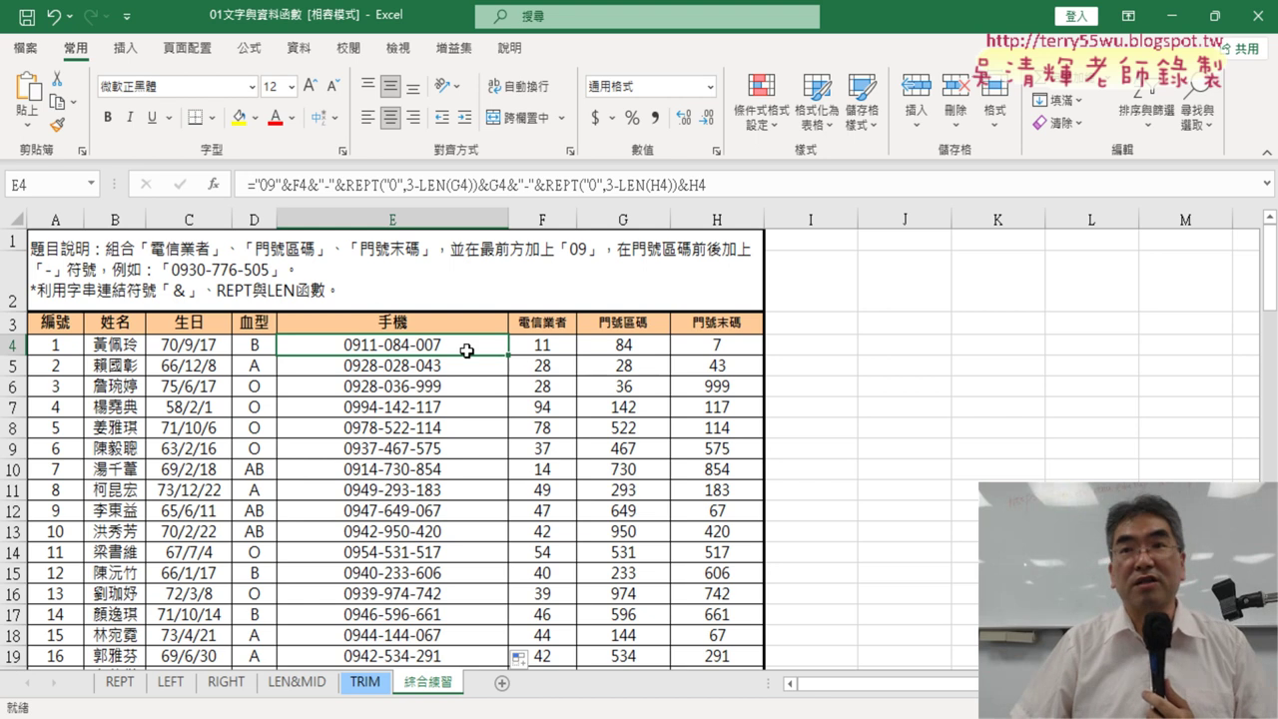
{"action": "mouse_move", "coordinate": [511, 359]}
{"action": "left_mouse_down"}
{"action": "mouse_move", "coordinate": [515, 347]}
{"action": "mouse_move", "coordinate": [395, 684]}
{"action": "left_mouse_up"}
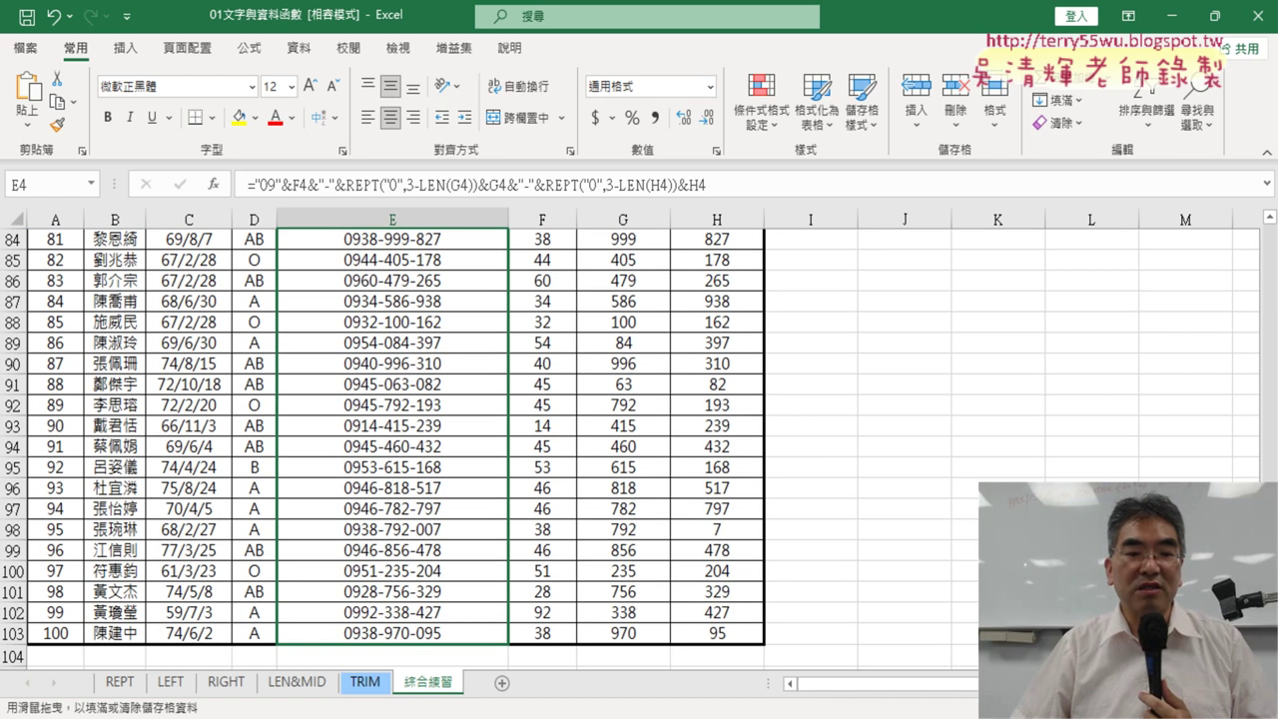
{"action": "mouse_move", "coordinate": [394, 684]}
{"action": "left_mouse_down"}
{"action": "mouse_move", "coordinate": [492, 387]}
{"action": "mouse_move", "coordinate": [485, 542]}
{"action": "left_mouse_up"}
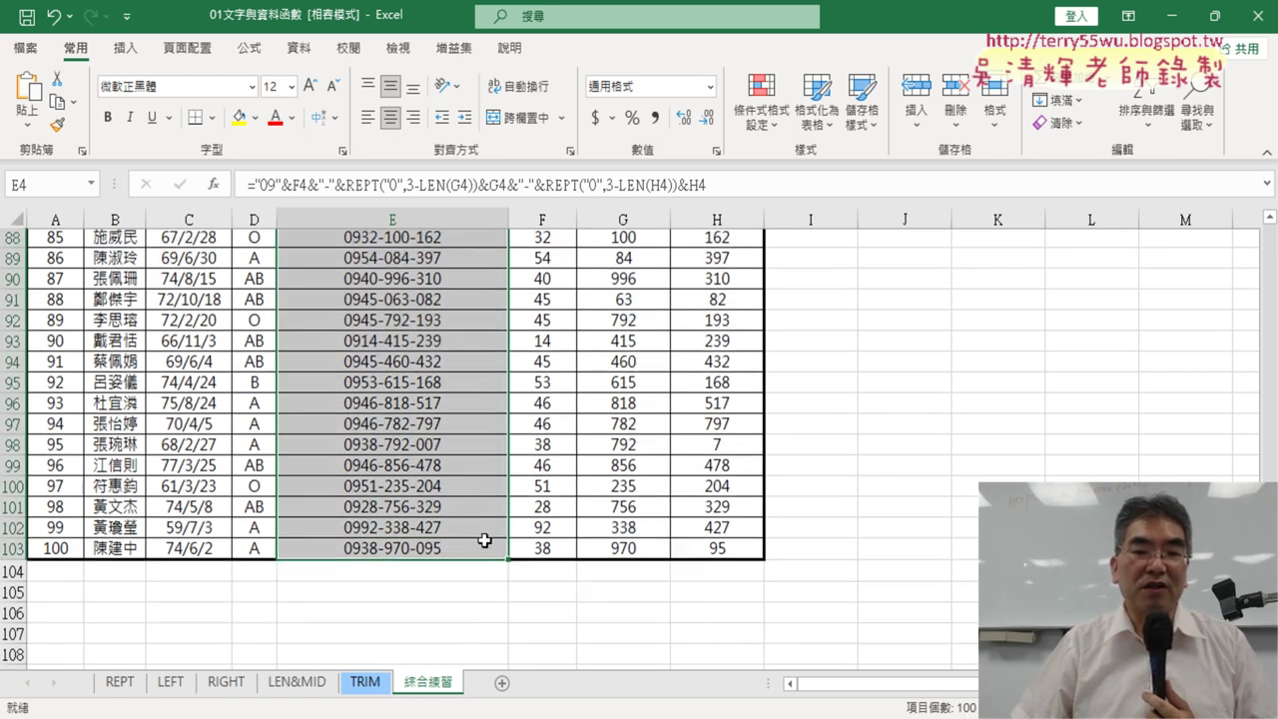
{"action": "scroll", "coordinate": [485, 536], "scroll_direction": "up", "scroll_amount": 13}
{"action": "scroll", "coordinate": [500, 359], "scroll_direction": "up", "scroll_amount": 6}
{"action": "scroll", "coordinate": [465, 318], "scroll_direction": "up", "scroll_amount": 7}
{"action": "scroll", "coordinate": [466, 317], "scroll_direction": "up", "scroll_amount": 4}
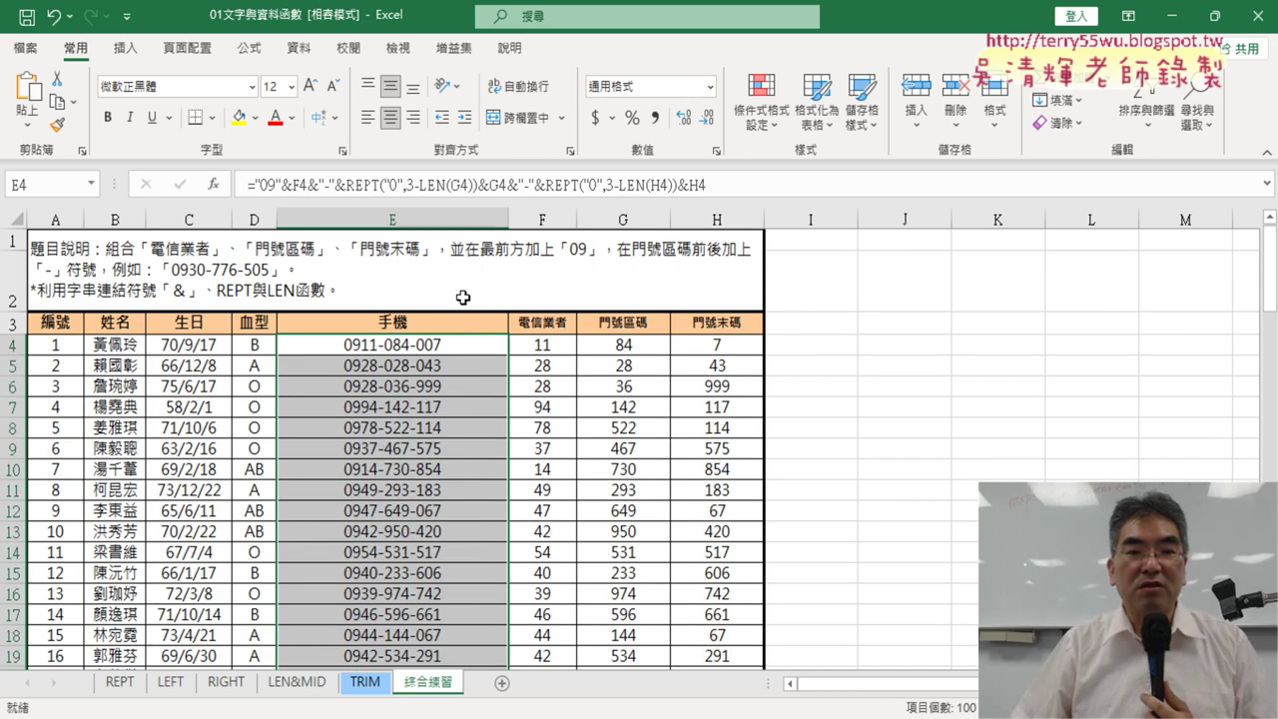
{"action": "left_click", "coordinate": [465, 345]}
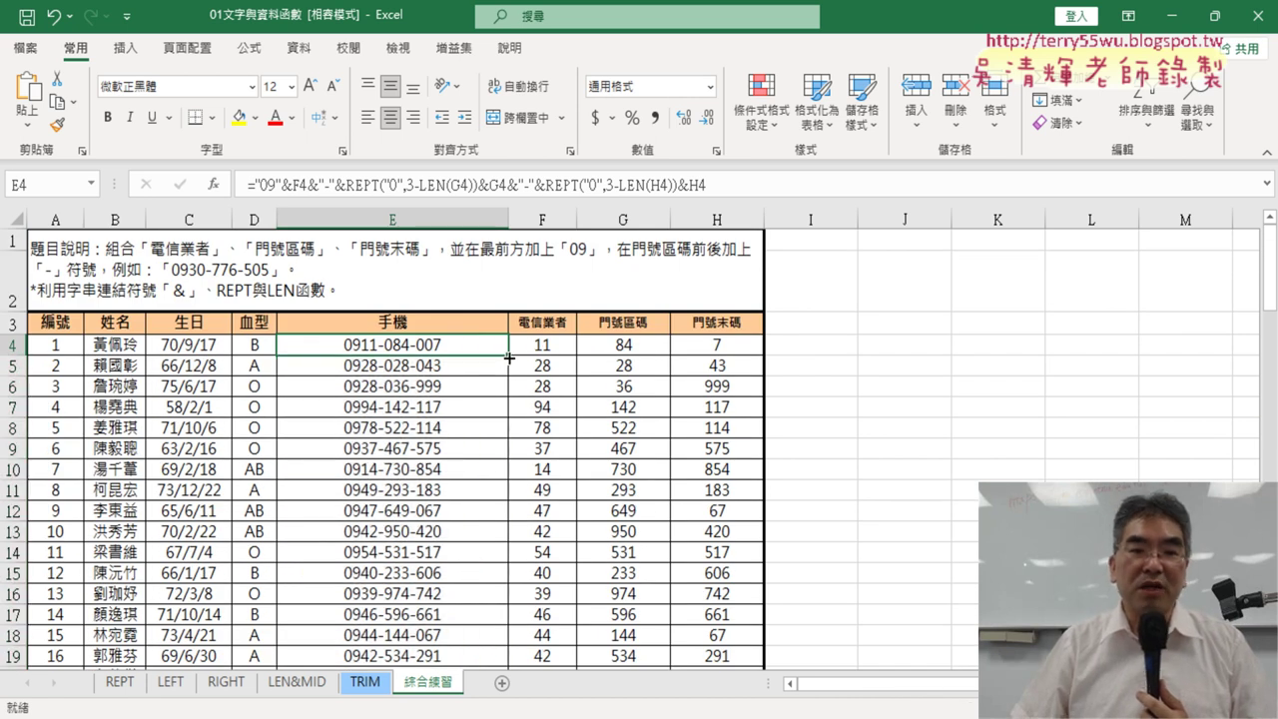
{"action": "left_click", "coordinate": [458, 369]}
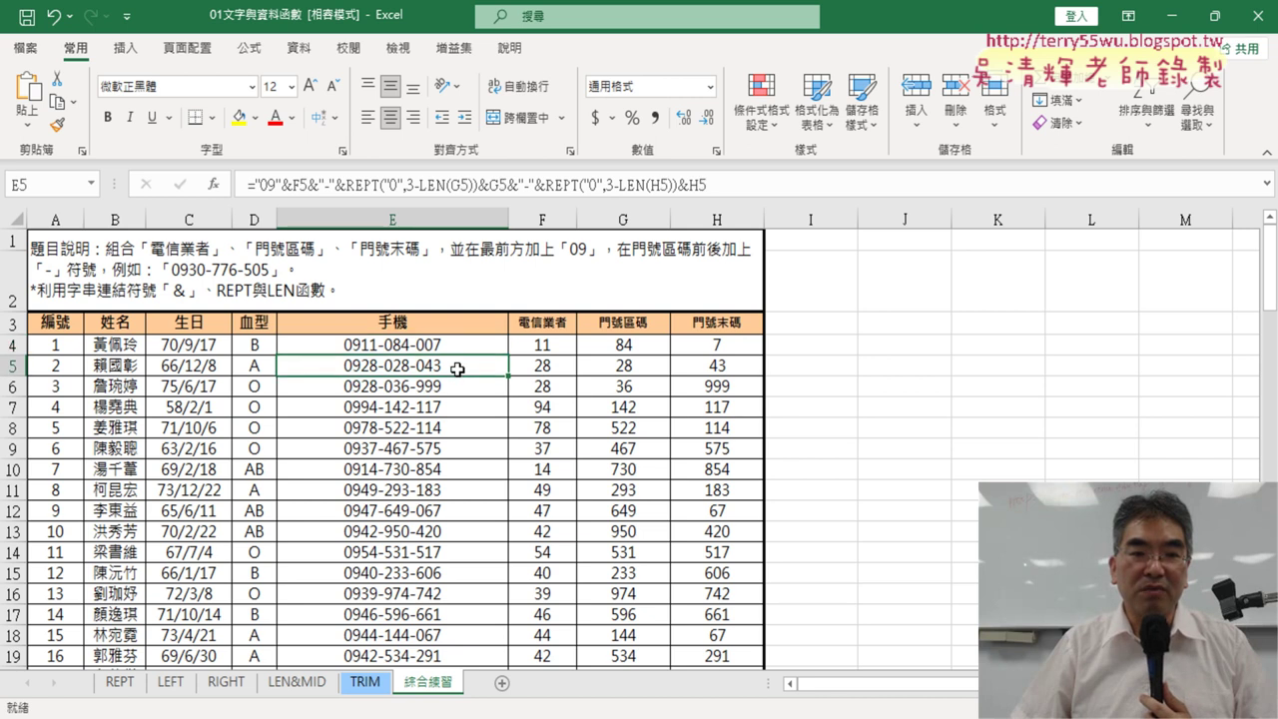
{"action": "left_click", "coordinate": [458, 344]}
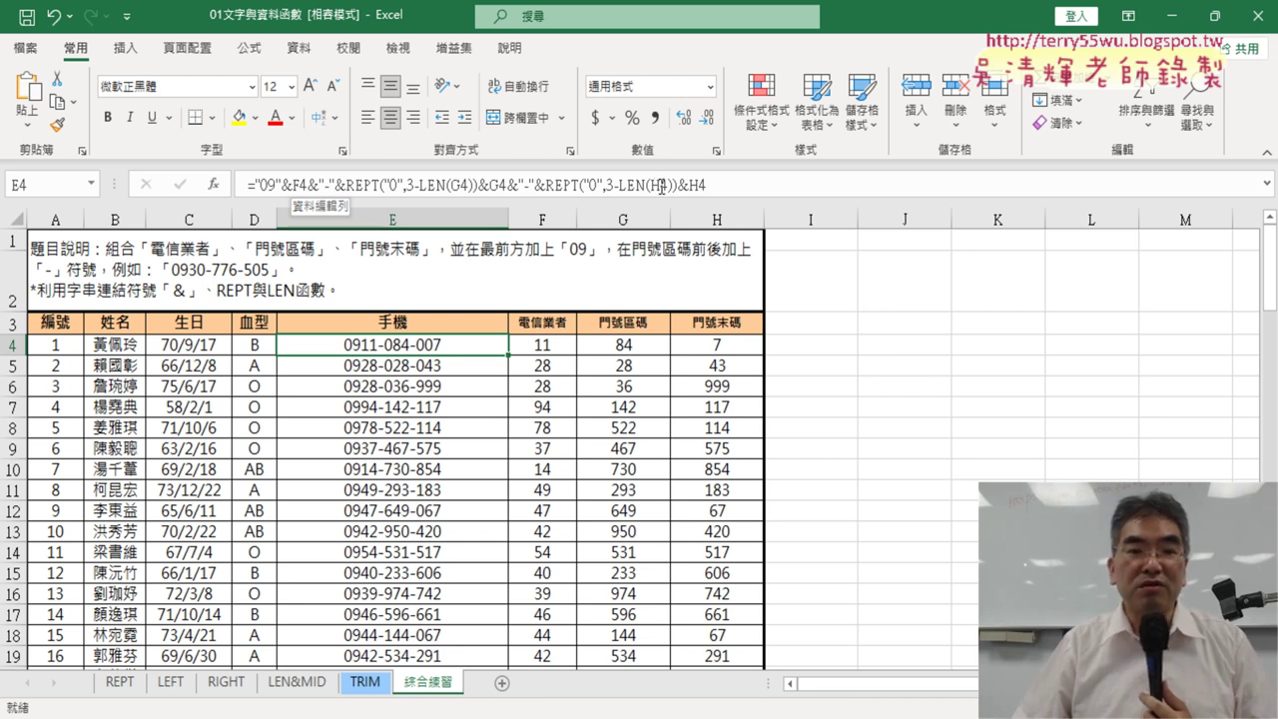
{"action": "left_click", "coordinate": [403, 368]}
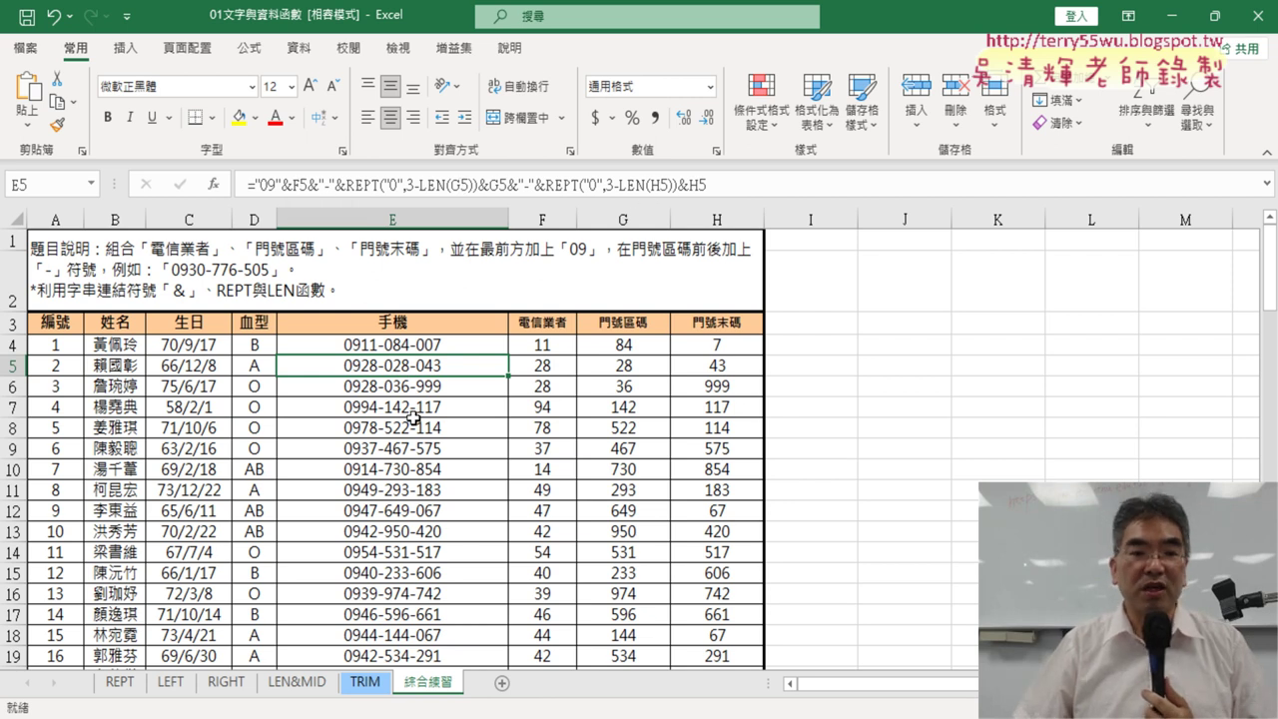
{"action": "left_click", "coordinate": [423, 385]}
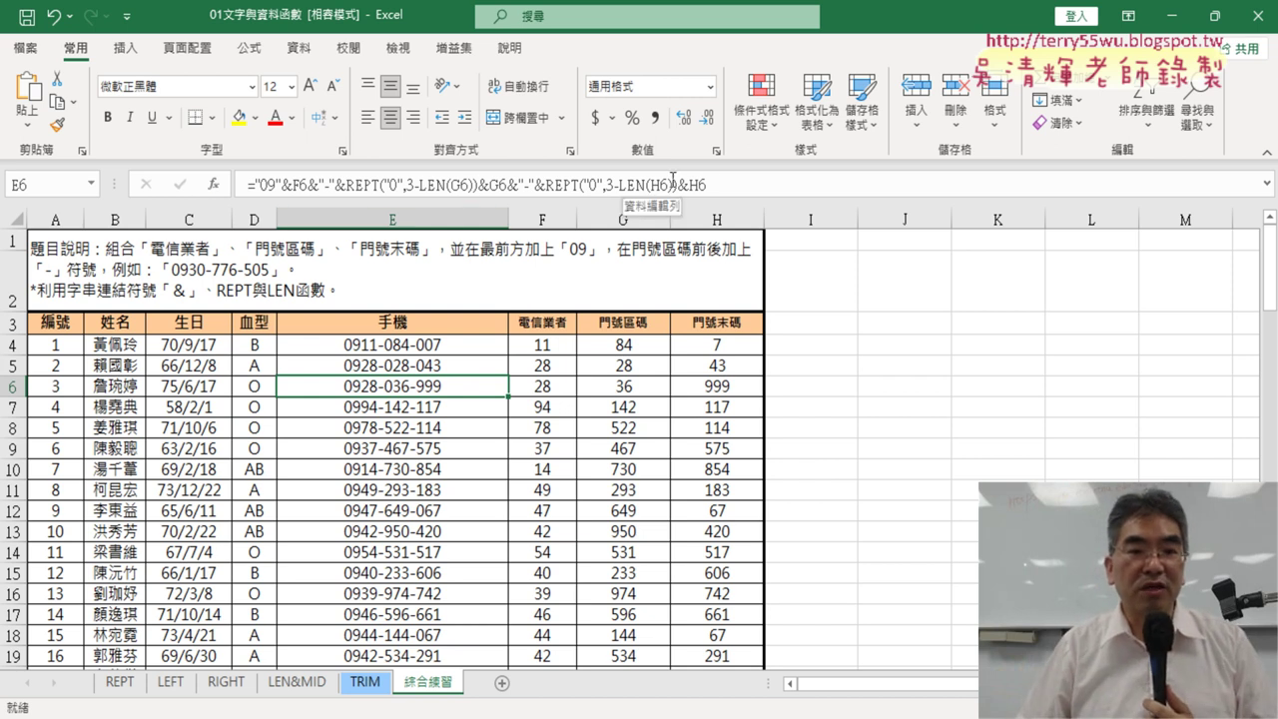
Walk through E6's REPT/LEN formula against the F, G, H codes, then commit it
{"action": "mouse_move", "coordinate": [719, 185]}
{"action": "left_mouse_down"}
{"action": "mouse_move", "coordinate": [309, 186]}
{"action": "mouse_move", "coordinate": [203, 213]}
{"action": "left_mouse_up"}
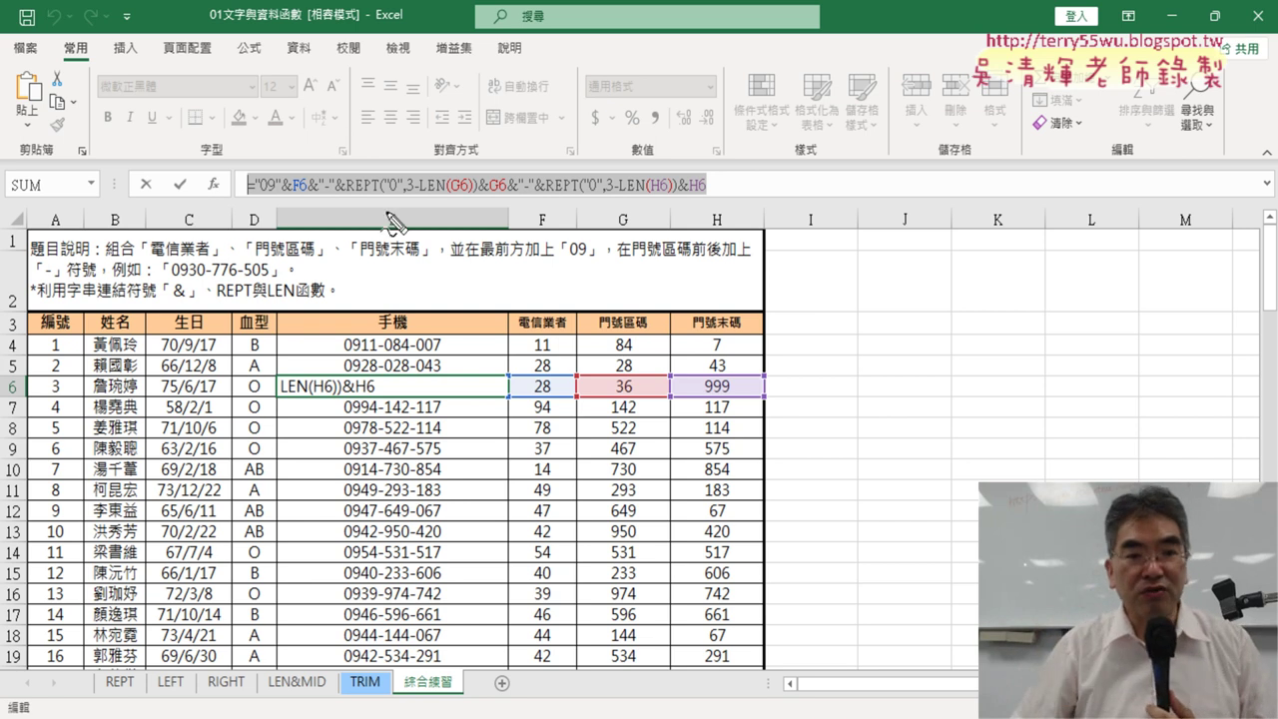
{"action": "left_click_drag", "start_coordinate": [347, 196], "coordinate": [445, 193]}
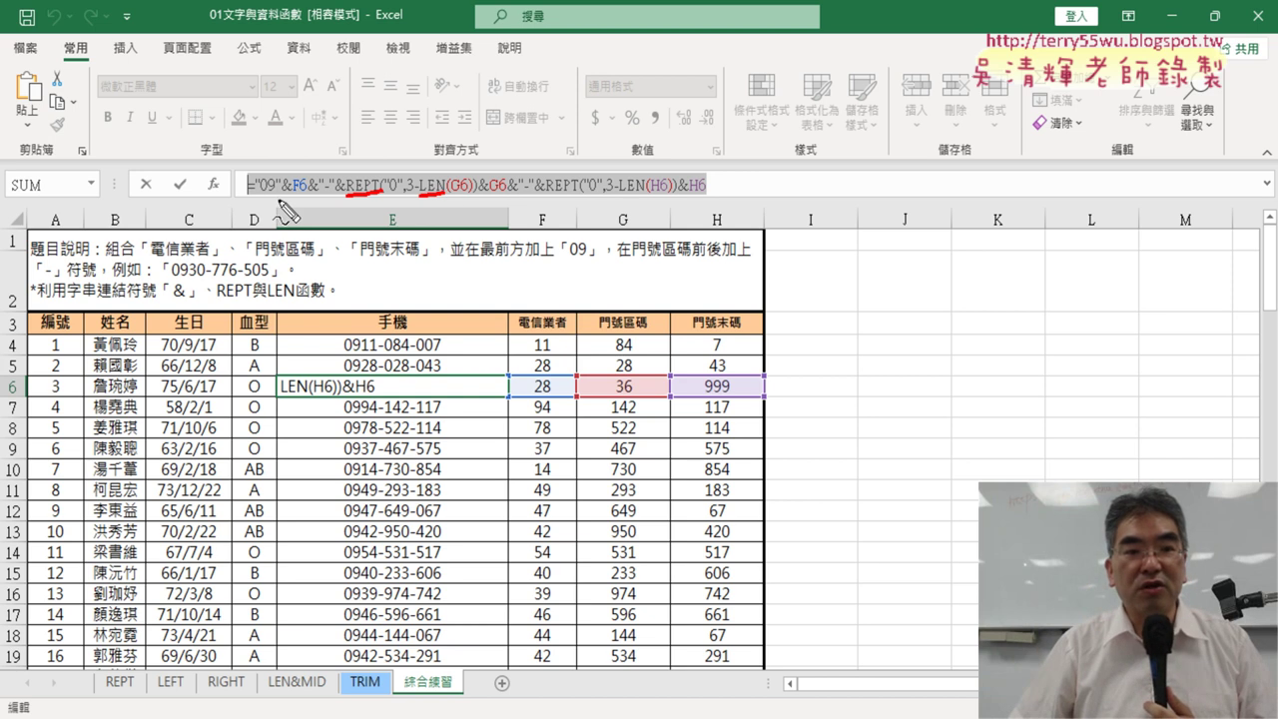
{"action": "left_click_drag", "start_coordinate": [283, 198], "coordinate": [293, 196]}
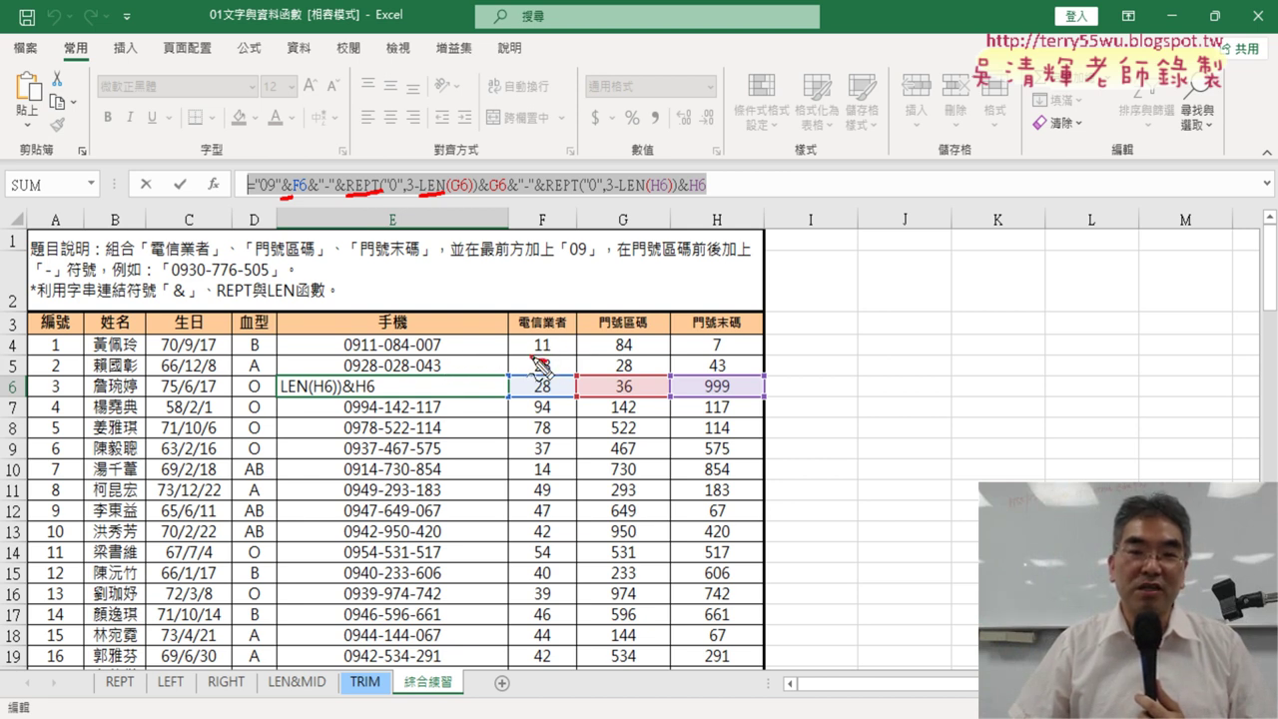
{"action": "left_click_drag", "start_coordinate": [540, 362], "coordinate": [547, 359]}
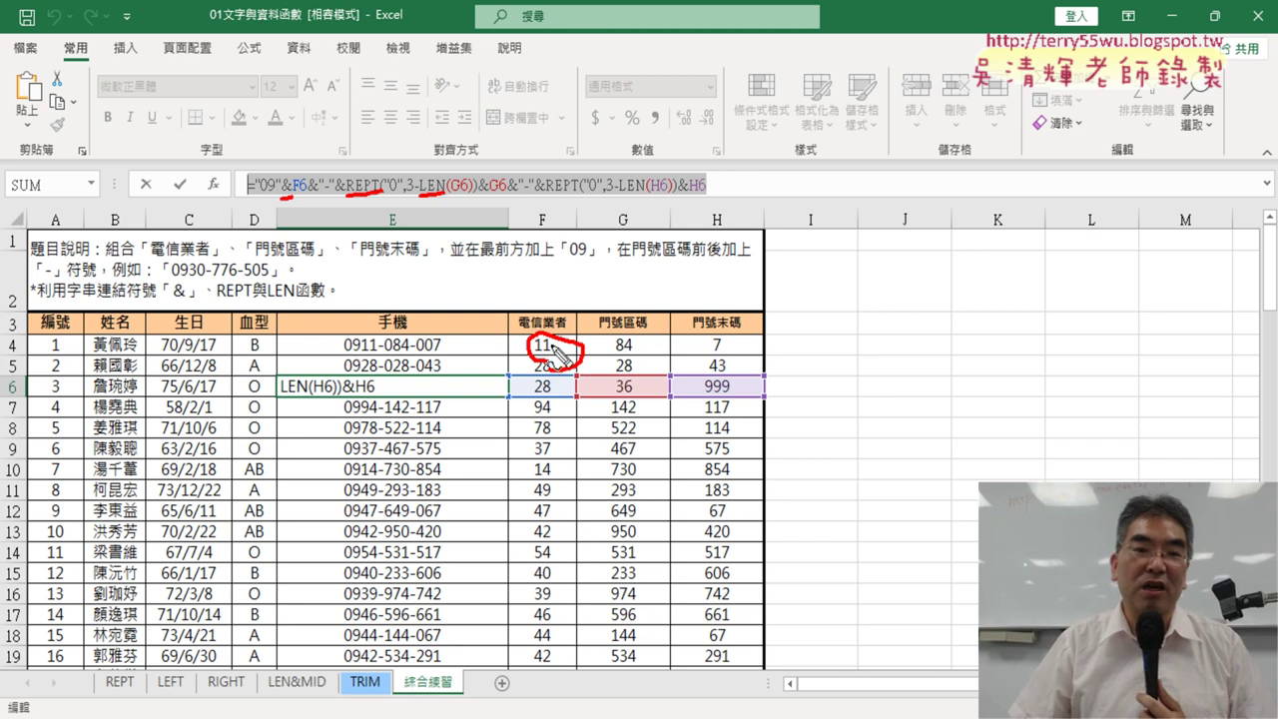
{"action": "mouse_move", "coordinate": [639, 350]}
{"action": "left_mouse_down"}
{"action": "mouse_move", "coordinate": [605, 361]}
{"action": "mouse_move", "coordinate": [629, 362]}
{"action": "left_mouse_up"}
{"action": "left_click_drag", "start_coordinate": [720, 351], "coordinate": [731, 351]}
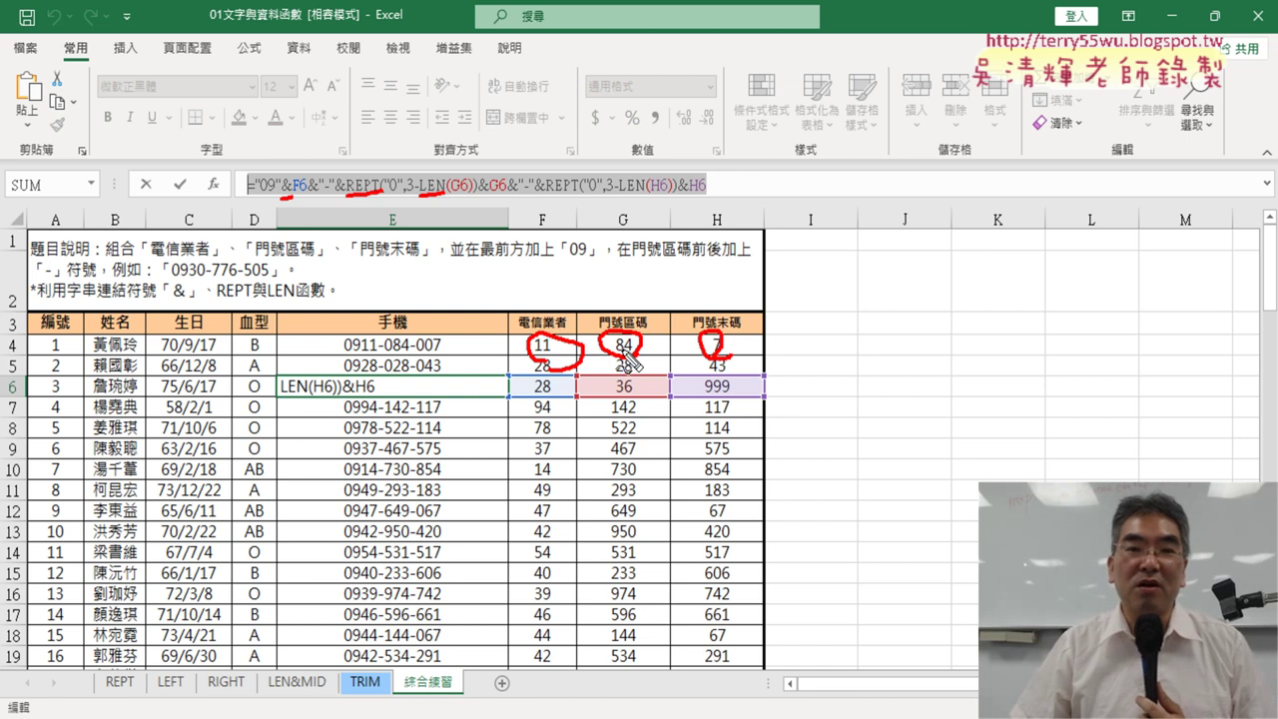
{"action": "left_click_drag", "start_coordinate": [217, 302], "coordinate": [324, 300]}
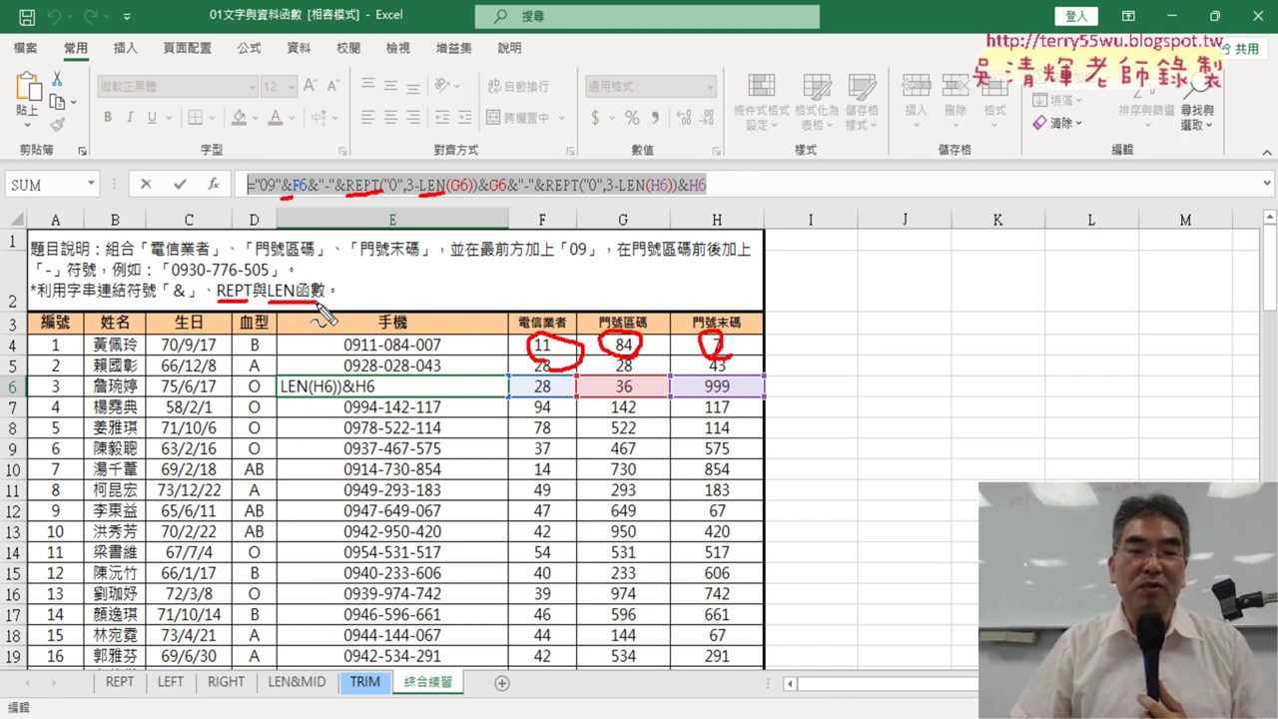
{"action": "mouse_move", "coordinate": [457, 369]}
{"action": "left_mouse_down"}
{"action": "mouse_move", "coordinate": [433, 347]}
{"action": "mouse_move", "coordinate": [459, 356]}
{"action": "left_mouse_up"}
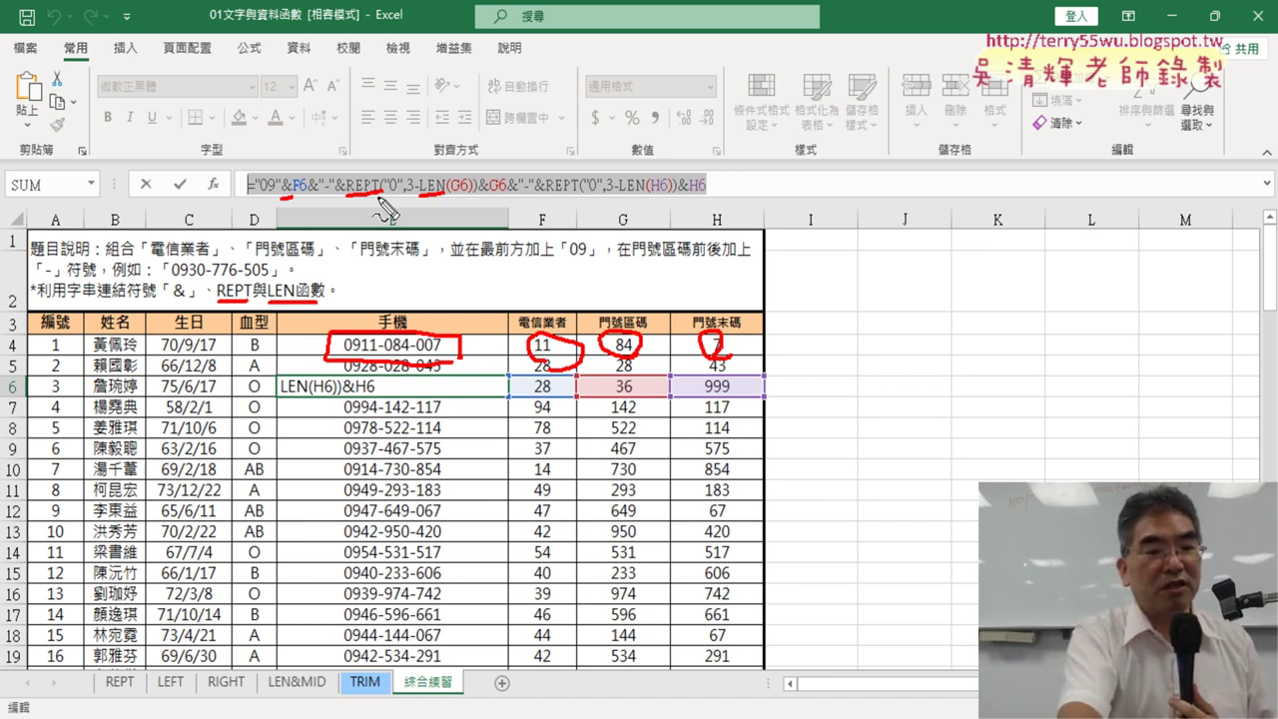
{"action": "key", "text": "Escape"}
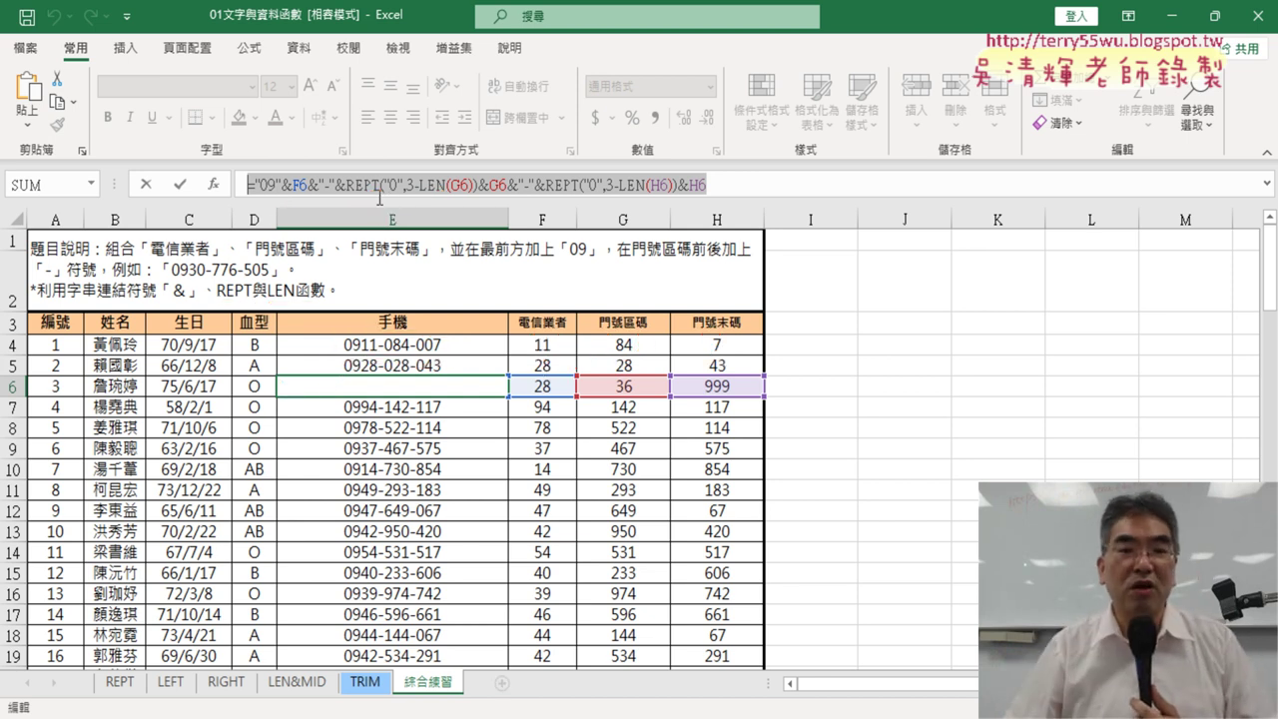
{"action": "left_click", "coordinate": [180, 183]}
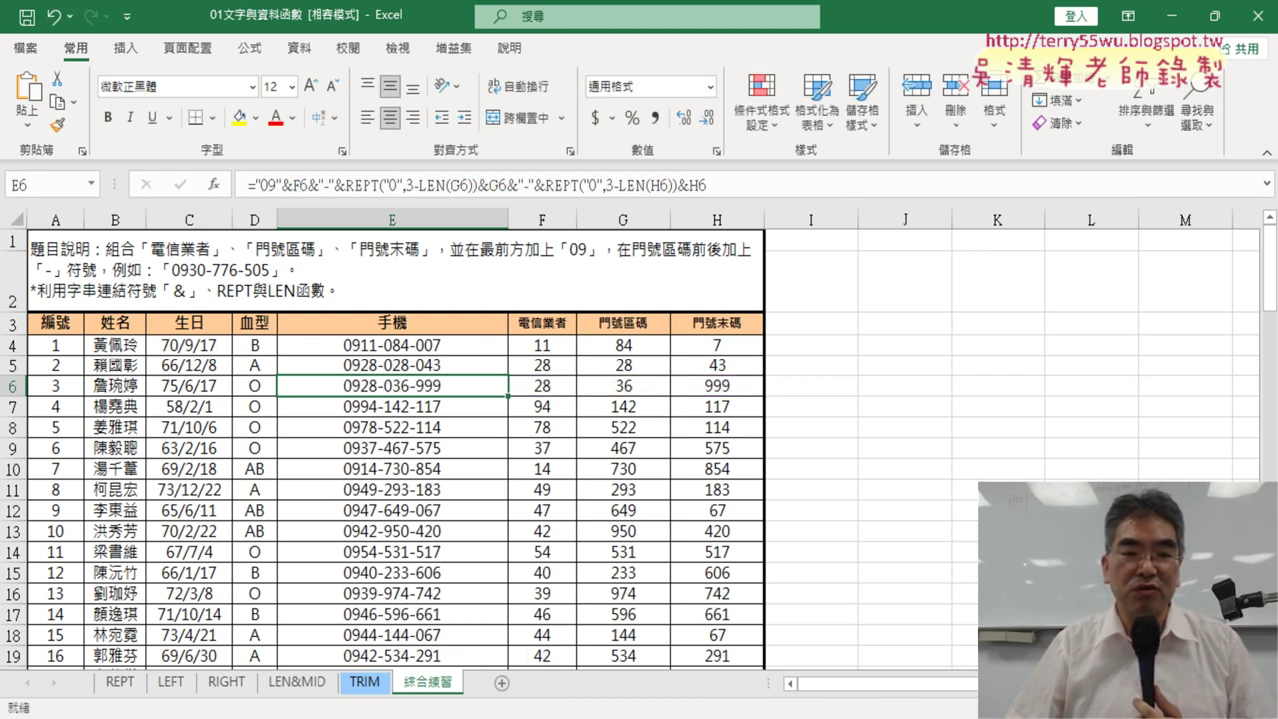
In Drive, go through _雲端白板畫面 and 01_文字與資料函數 to open 01_文字與資料函數程式碼
{"action": "mouse_move", "coordinate": [616, 714]}
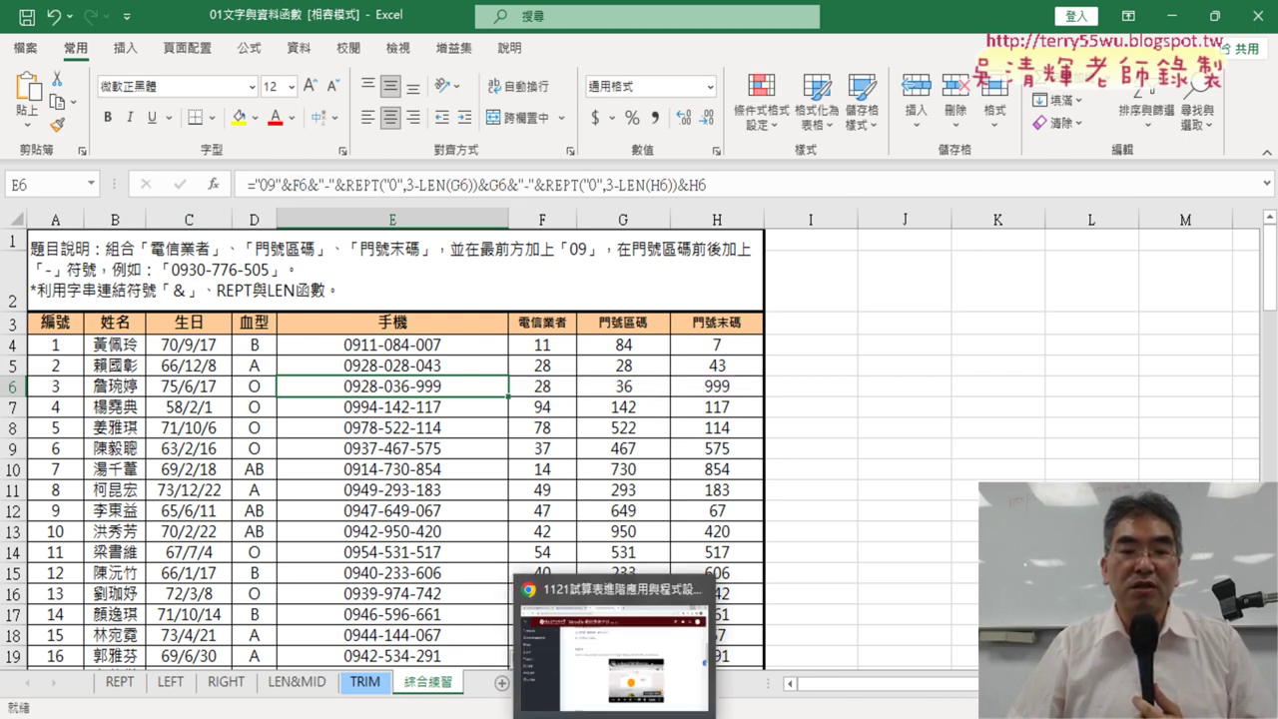
{"action": "left_click", "coordinate": [616, 629]}
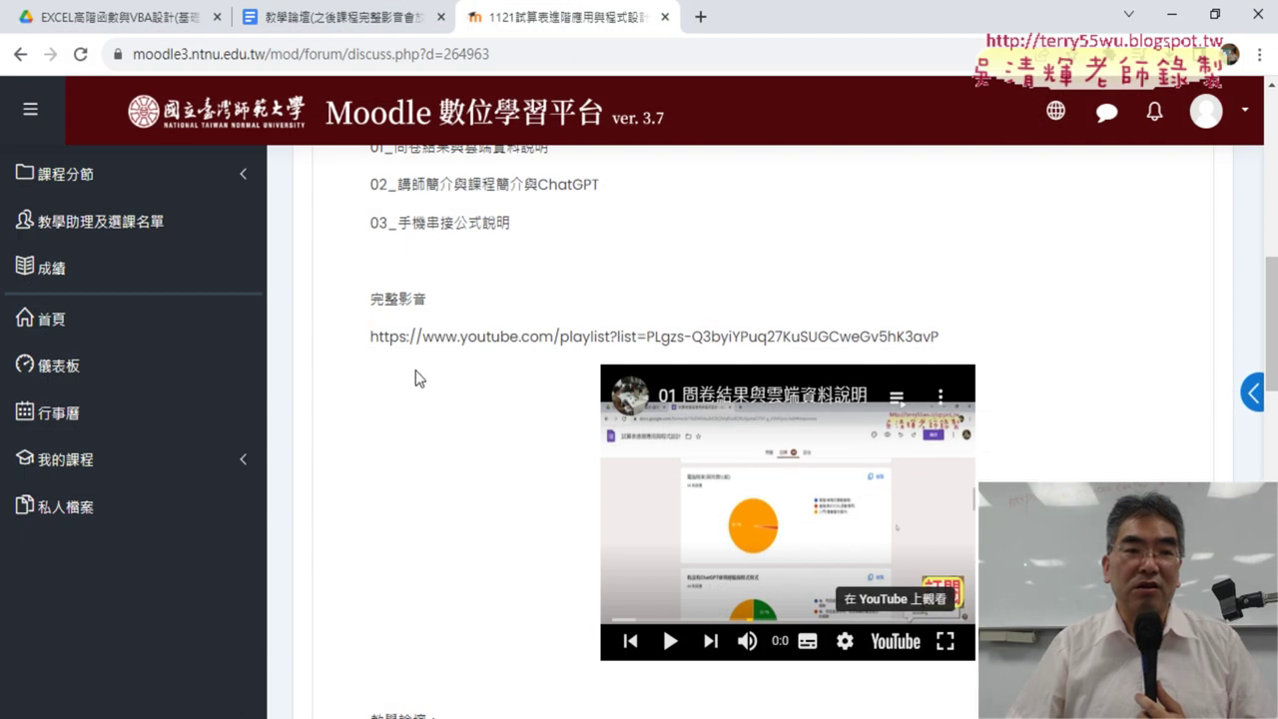
{"action": "left_click", "coordinate": [141, 22]}
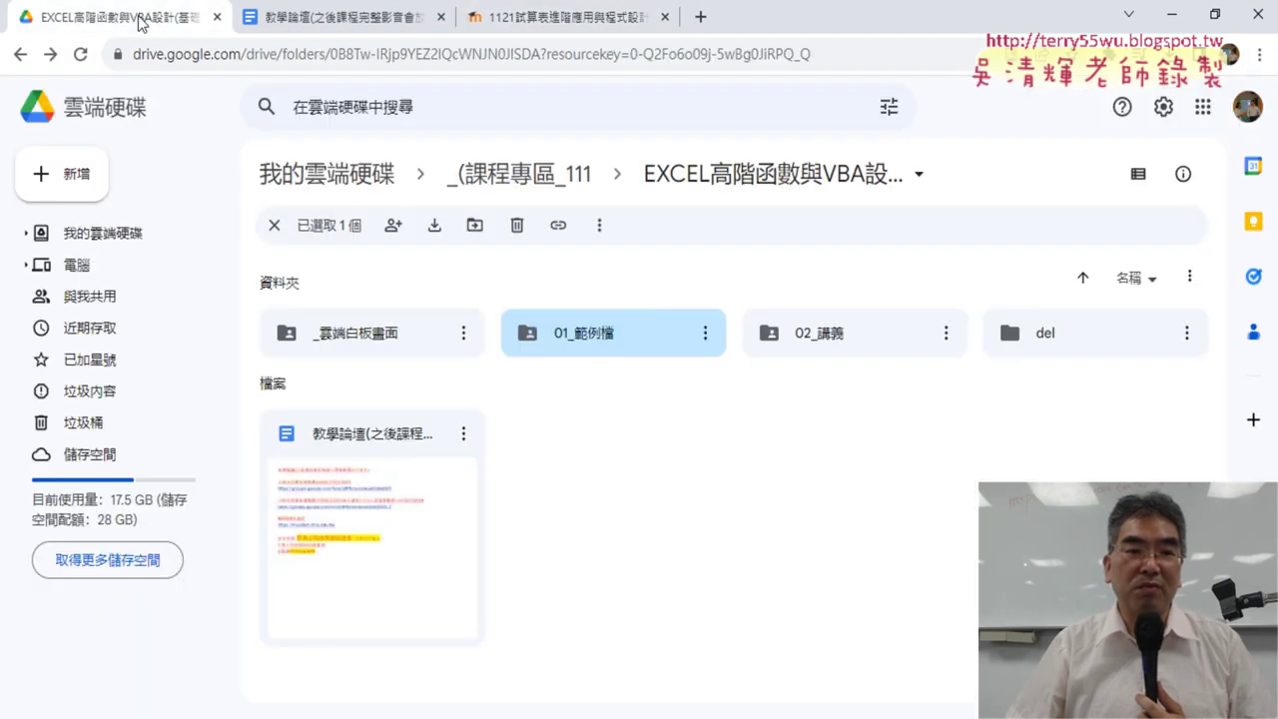
{"action": "left_click", "coordinate": [739, 174]}
{"action": "left_click", "coordinate": [380, 350]}
{"action": "double_click", "coordinate": [379, 349]}
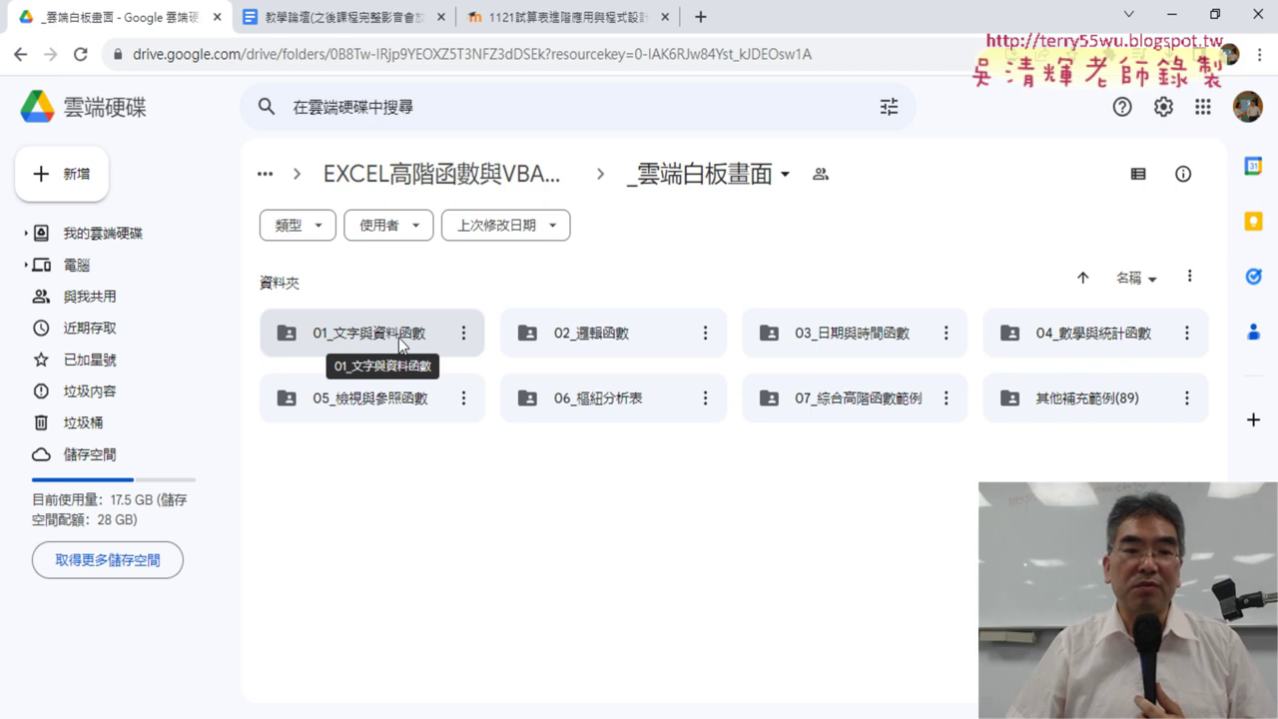
{"action": "double_click", "coordinate": [368, 337]}
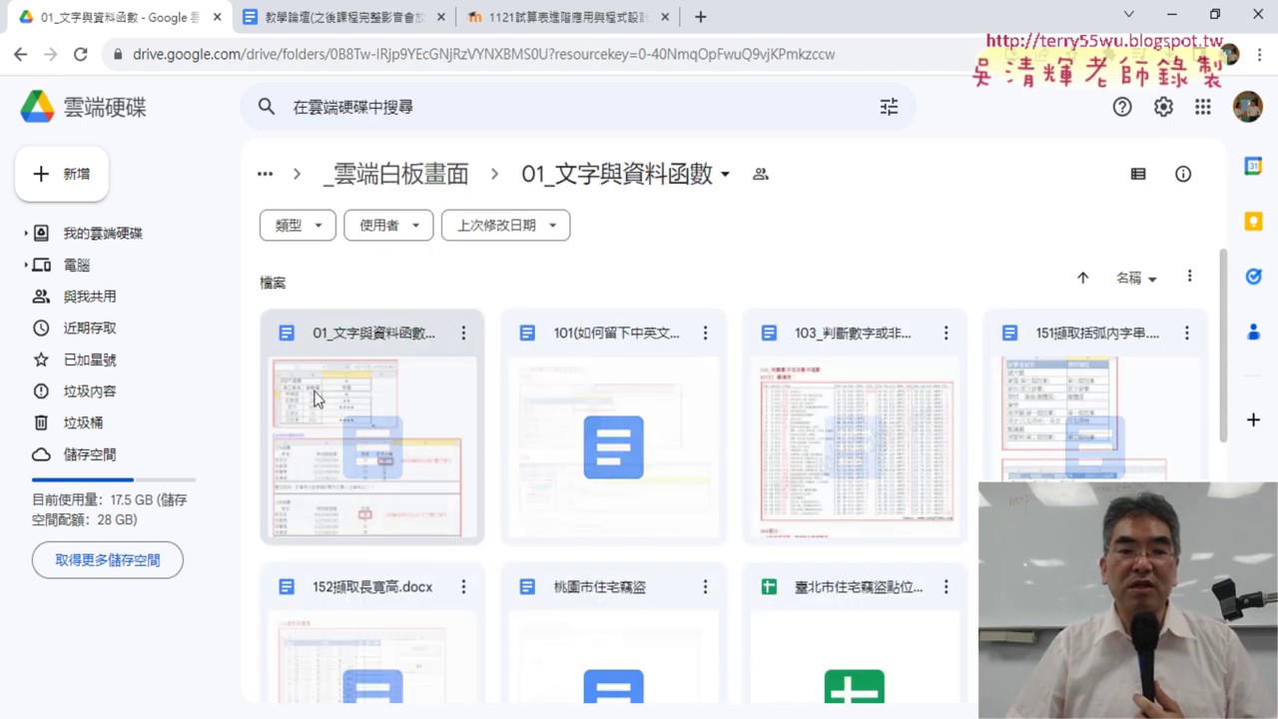
{"action": "double_click", "coordinate": [333, 407]}
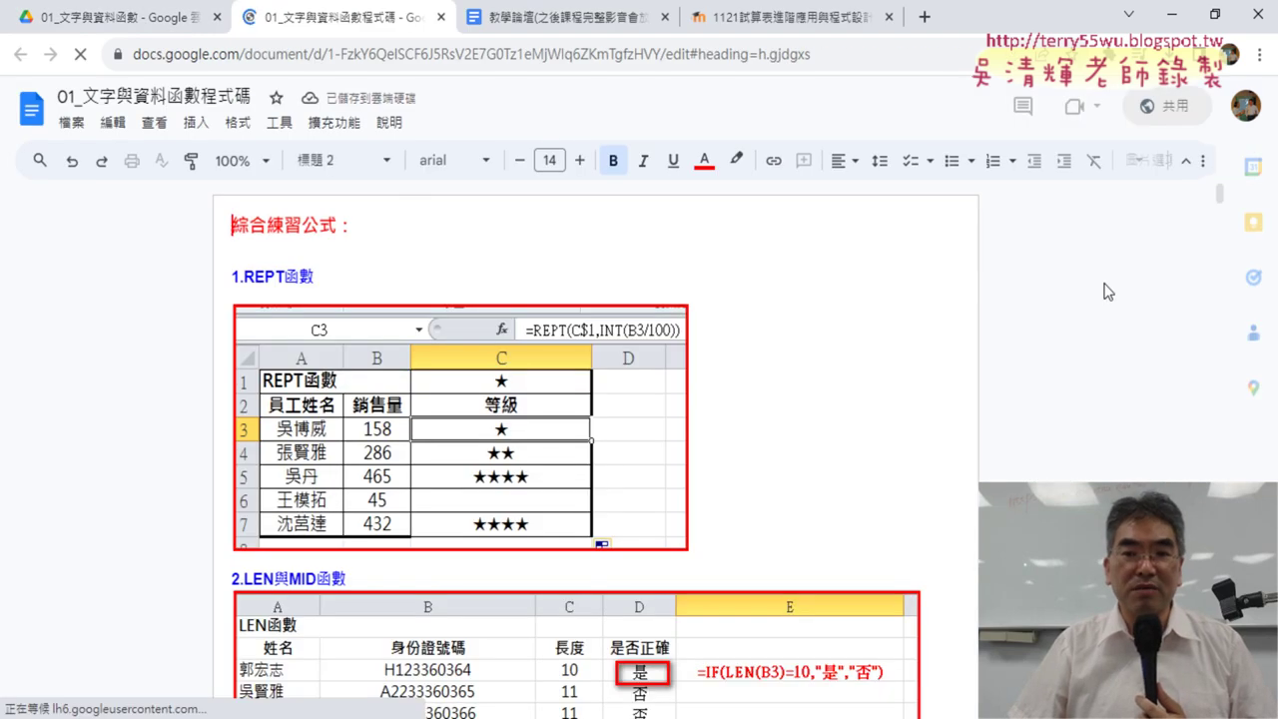
Scroll to section 4.綜合練習1 and select its phone-number formula line
{"action": "left_click_drag", "start_coordinate": [1222, 204], "coordinate": [1227, 271]}
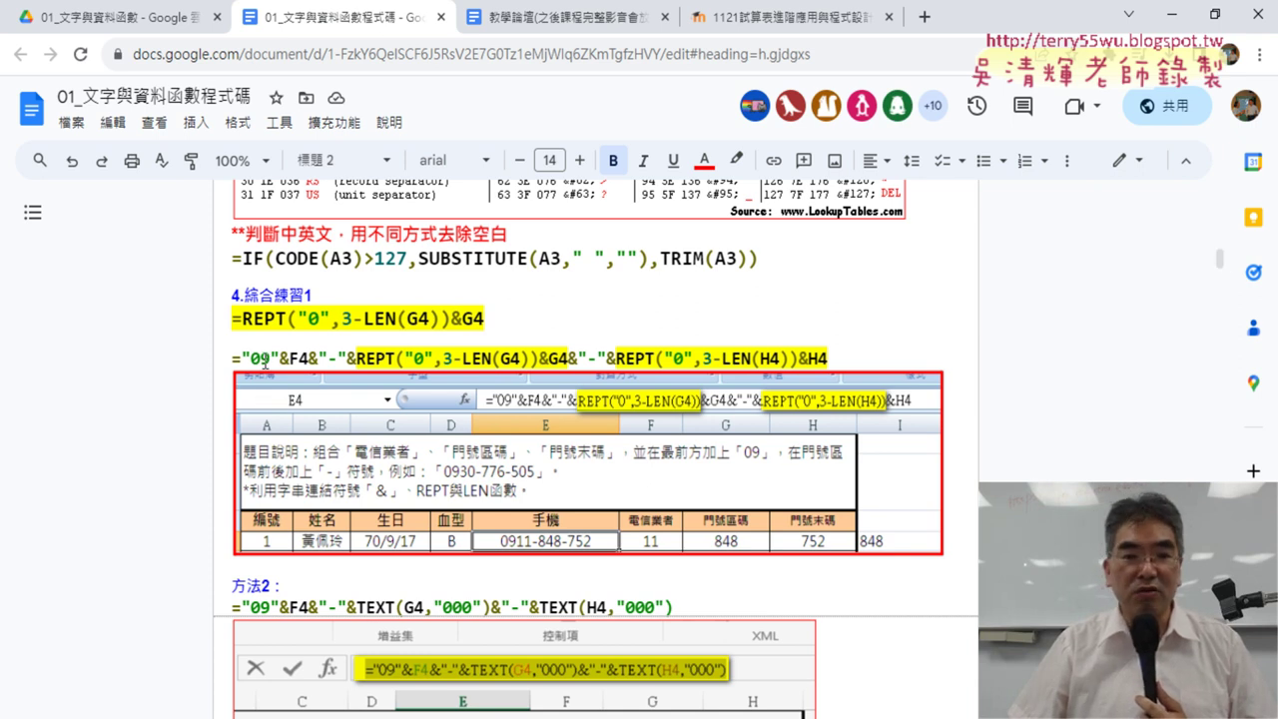
{"action": "left_click_drag", "start_coordinate": [236, 358], "coordinate": [796, 347]}
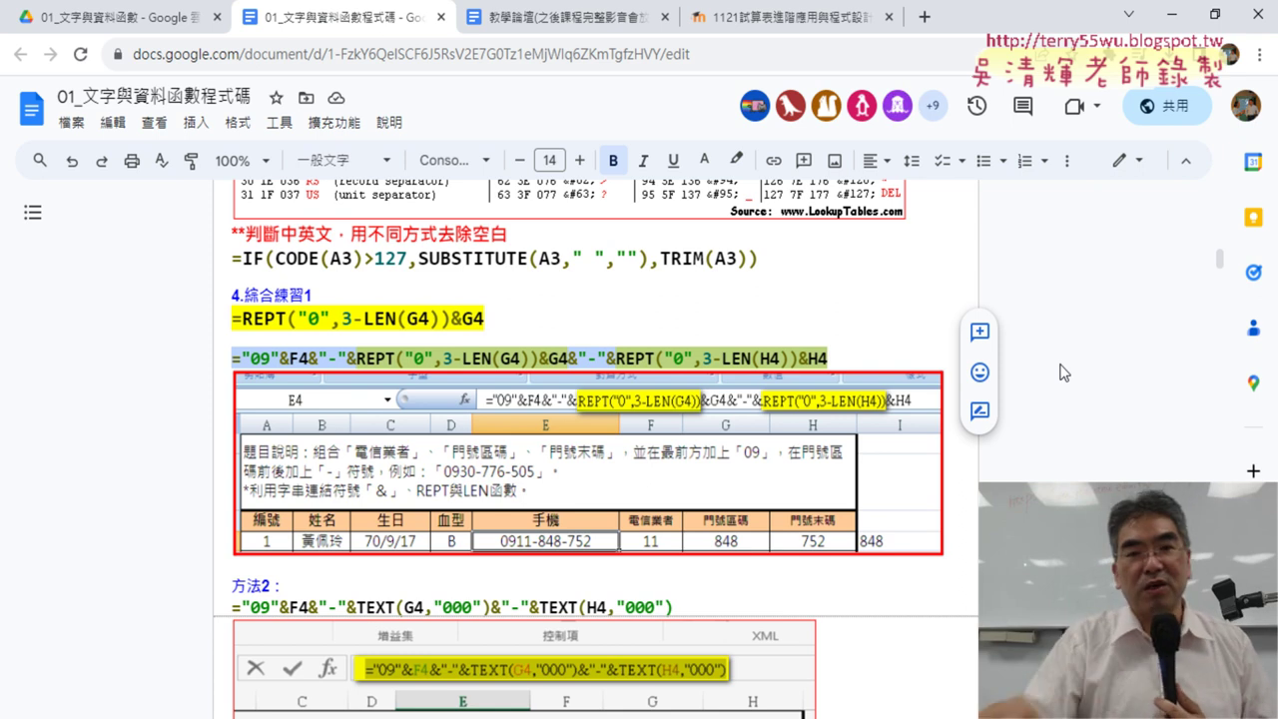
{"action": "key", "text": "alt+Tab"}
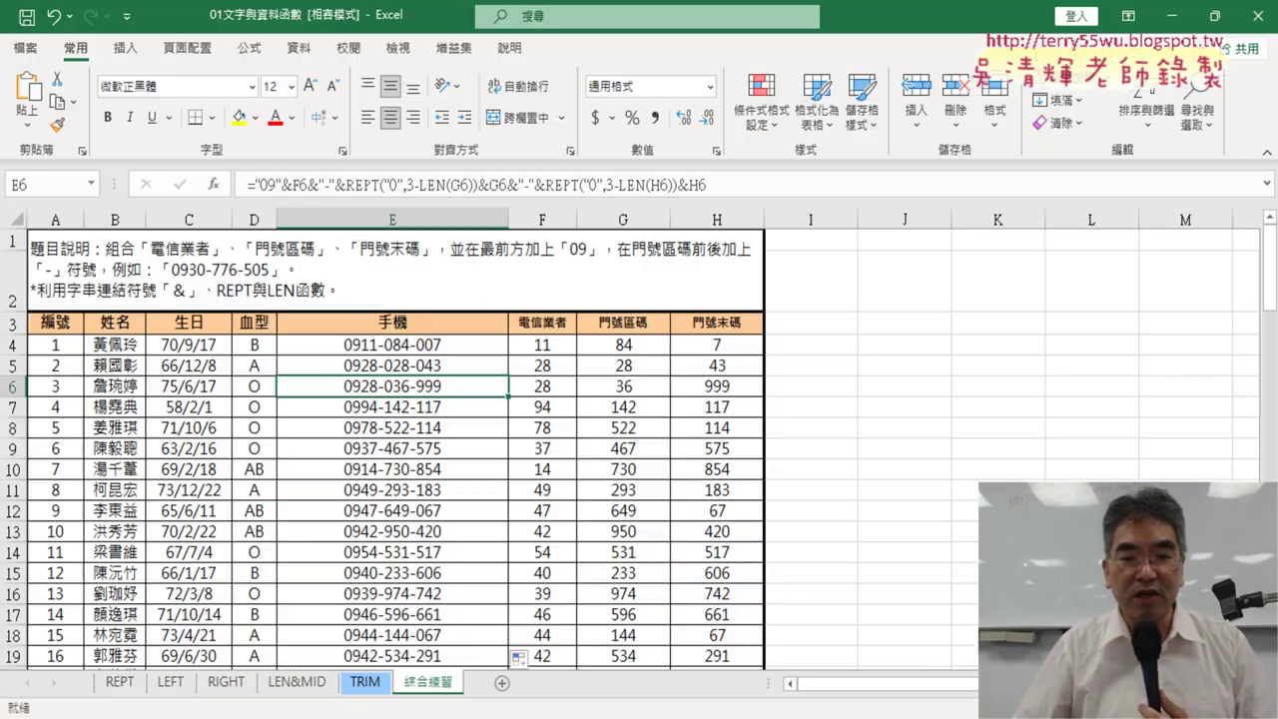
{"action": "left_click", "coordinate": [462, 342]}
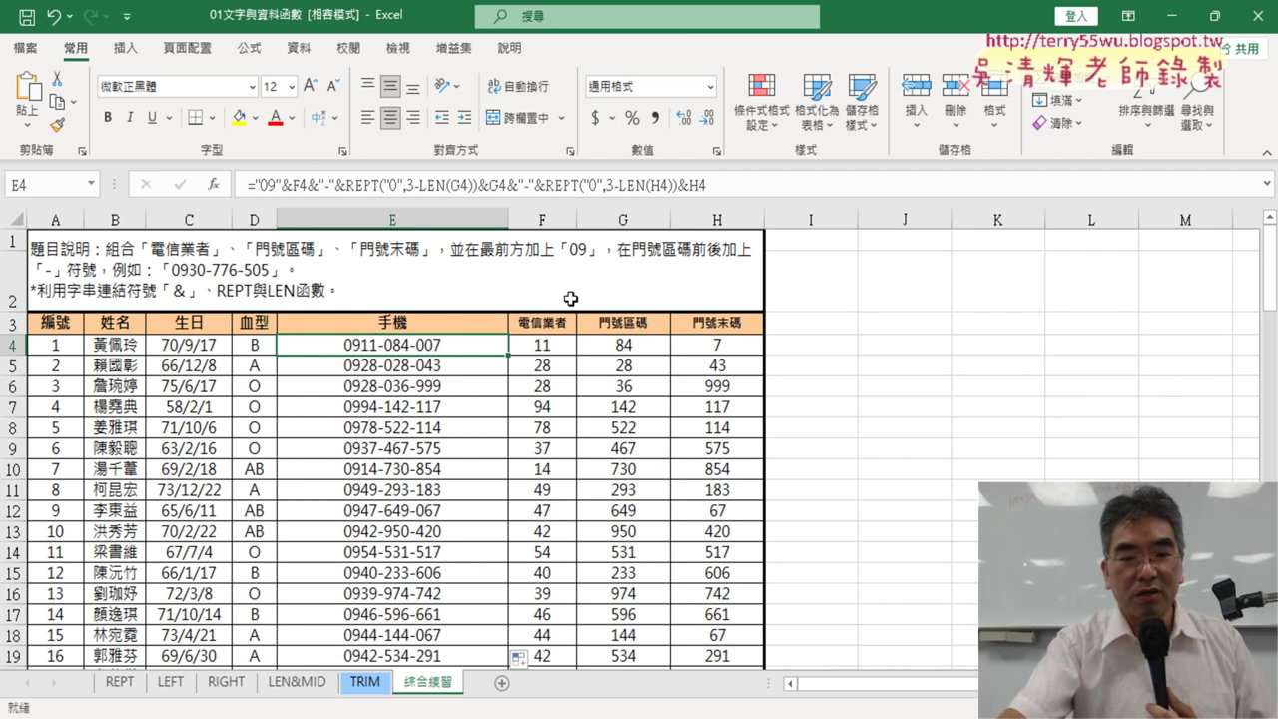
{"action": "key", "text": "Delete"}
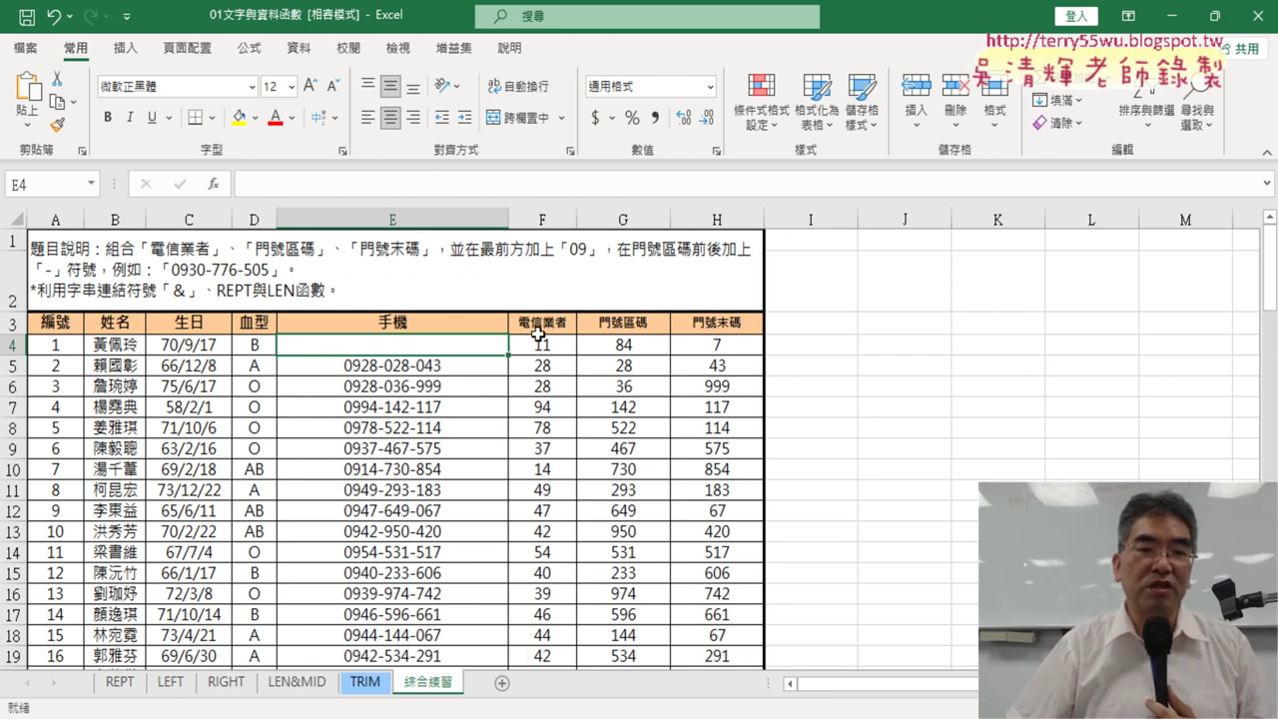
{"action": "left_click", "coordinate": [431, 181]}
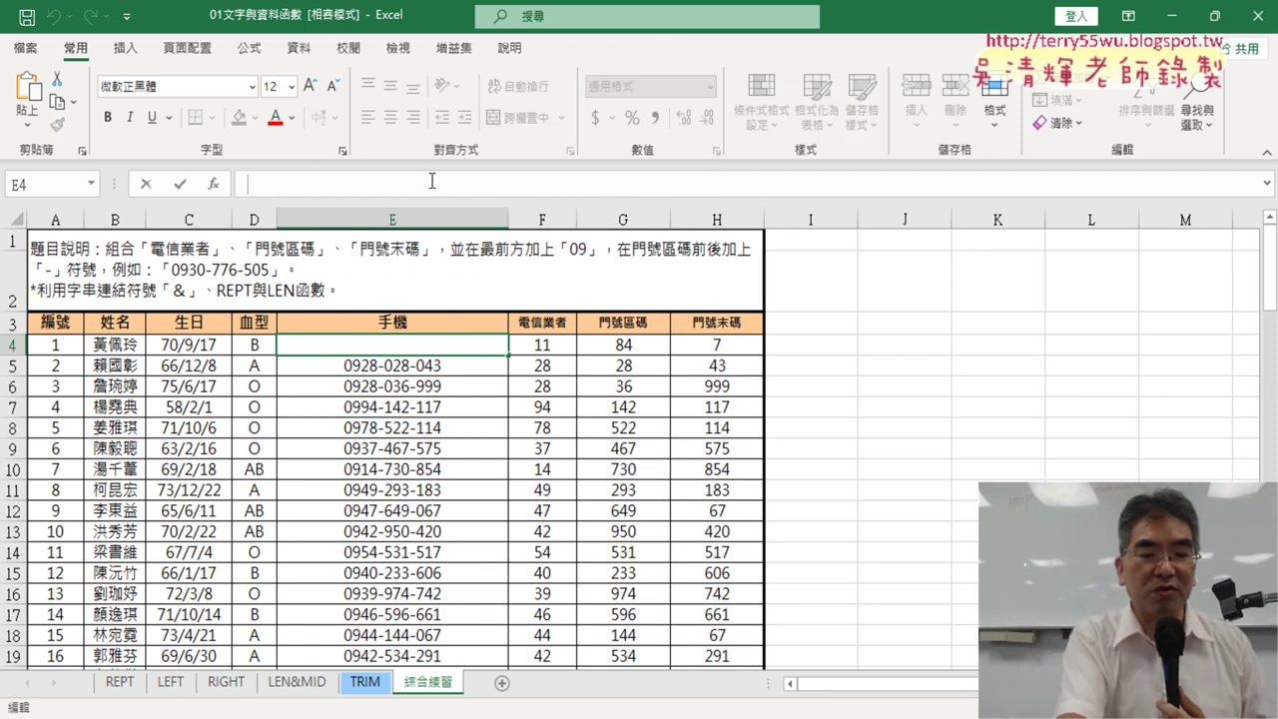
{"action": "type", "text": "=\"09\"&F4&\"-\"&REPT(\"0\",3-LEN(G4))&G4&\"-\"&REPT(\"0\",3-LEN(H4))&H4"}
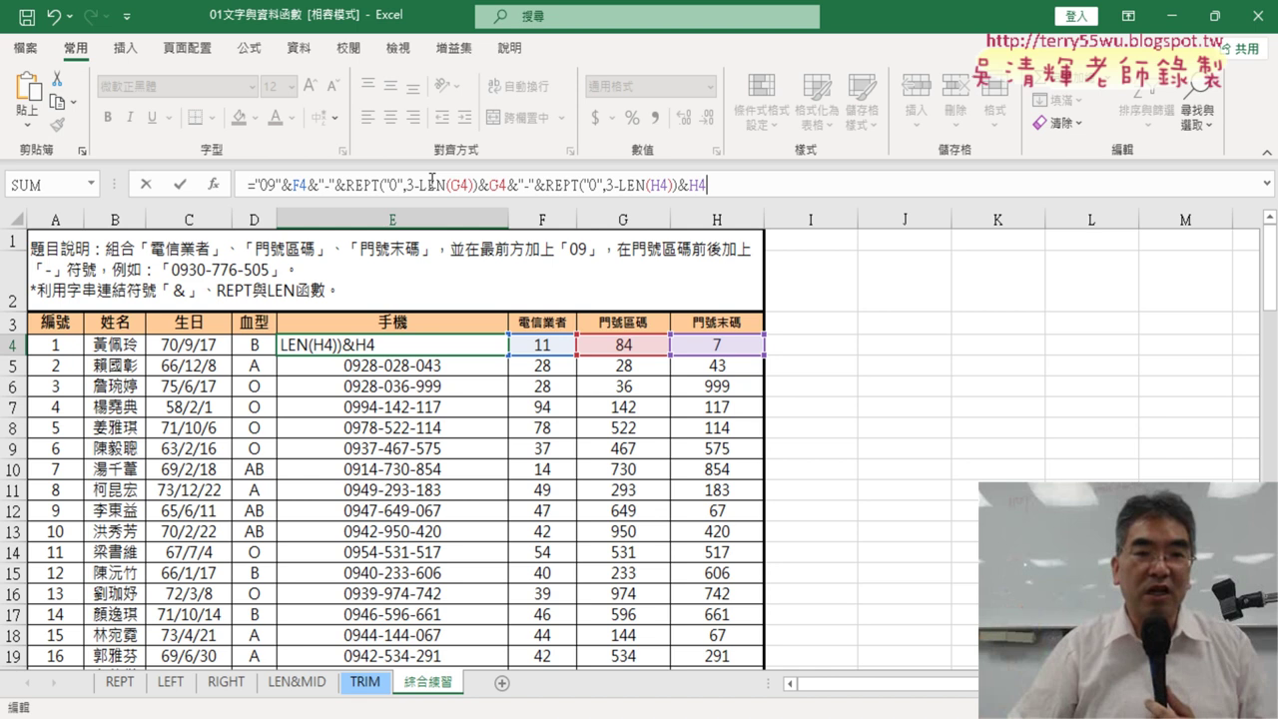
{"action": "left_click", "coordinate": [180, 184]}
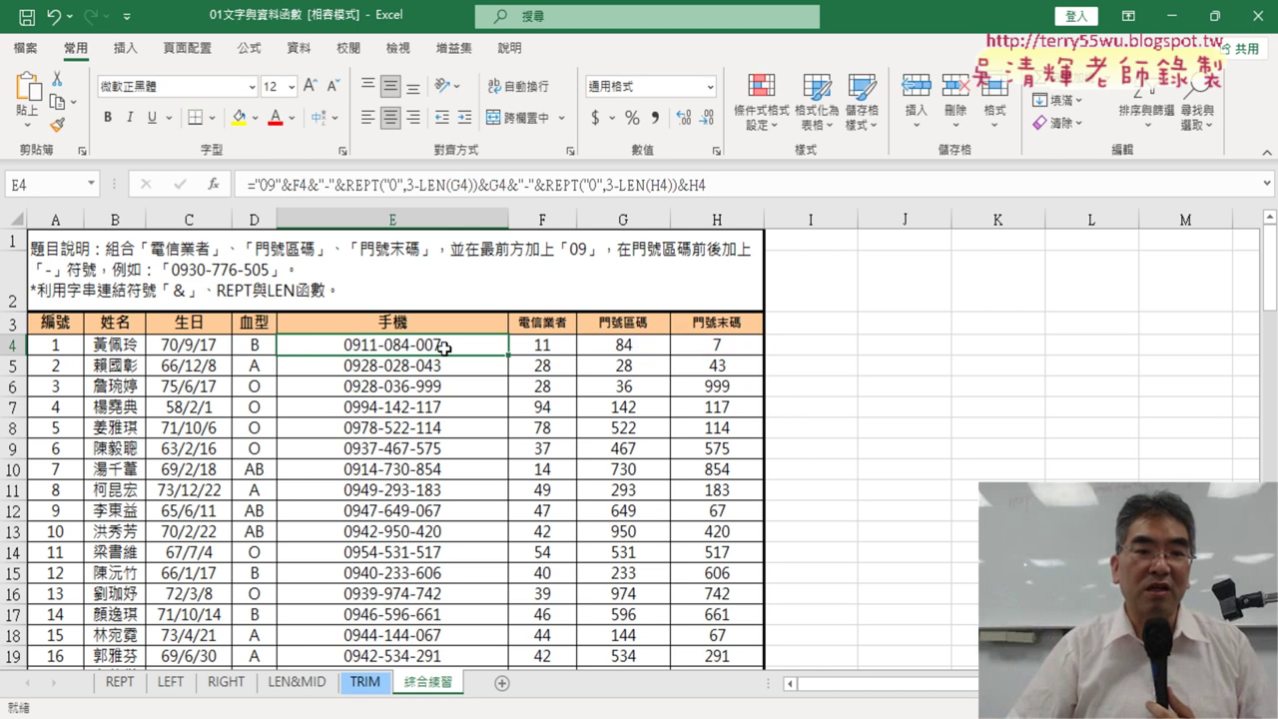
{"action": "left_click_drag", "start_coordinate": [737, 185], "coordinate": [217, 199]}
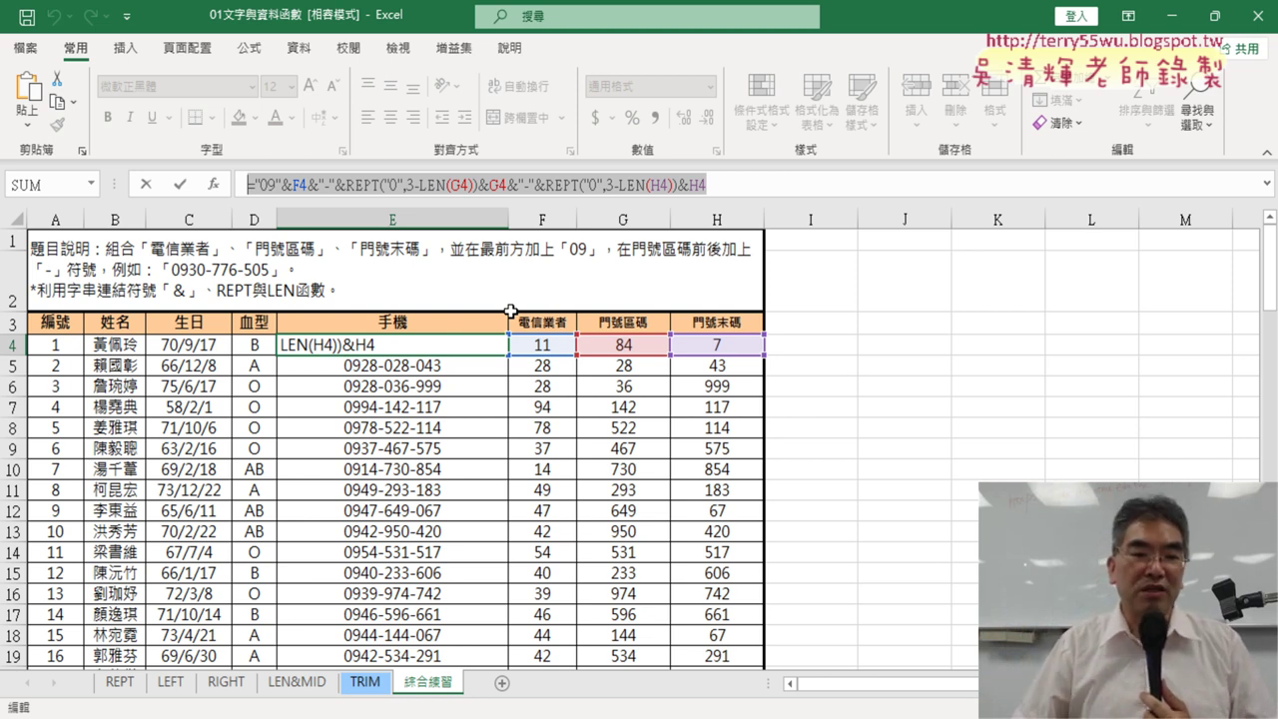
{"action": "left_click", "coordinate": [181, 184]}
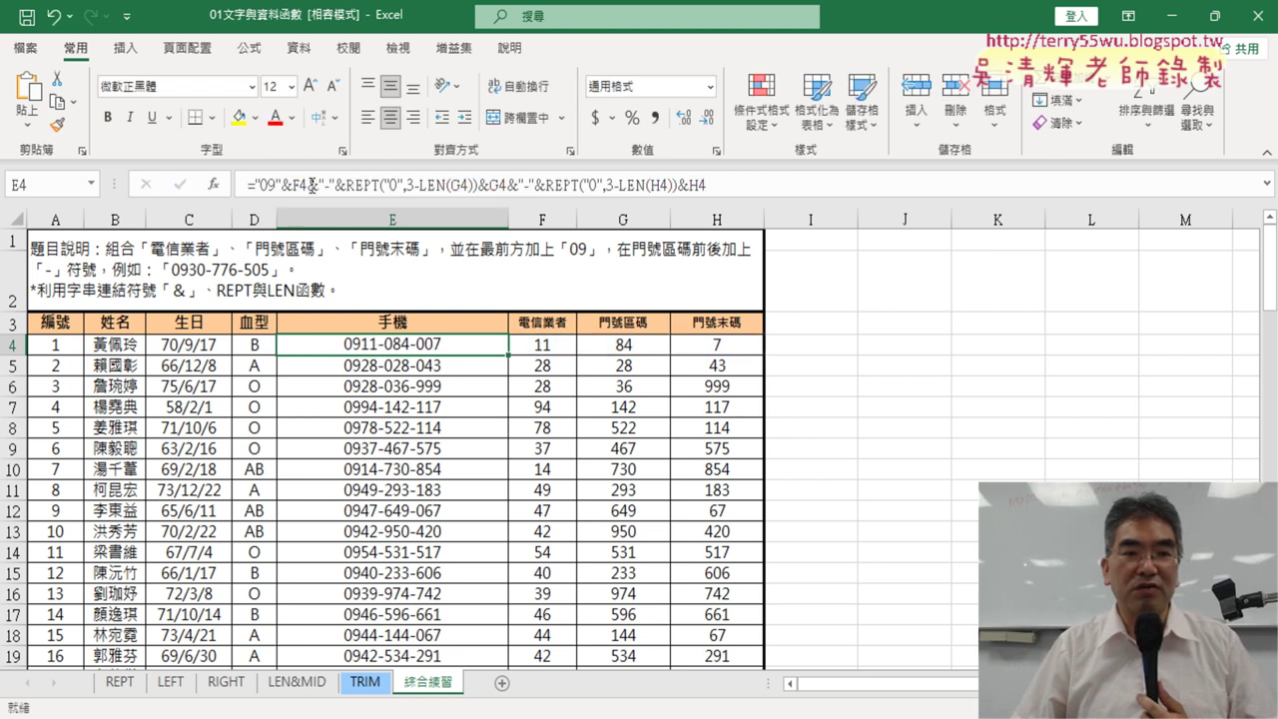
Reselect the 綜合練習1 formula line in the notes, then minimize the browser
{"action": "key", "text": "alt+Tab"}
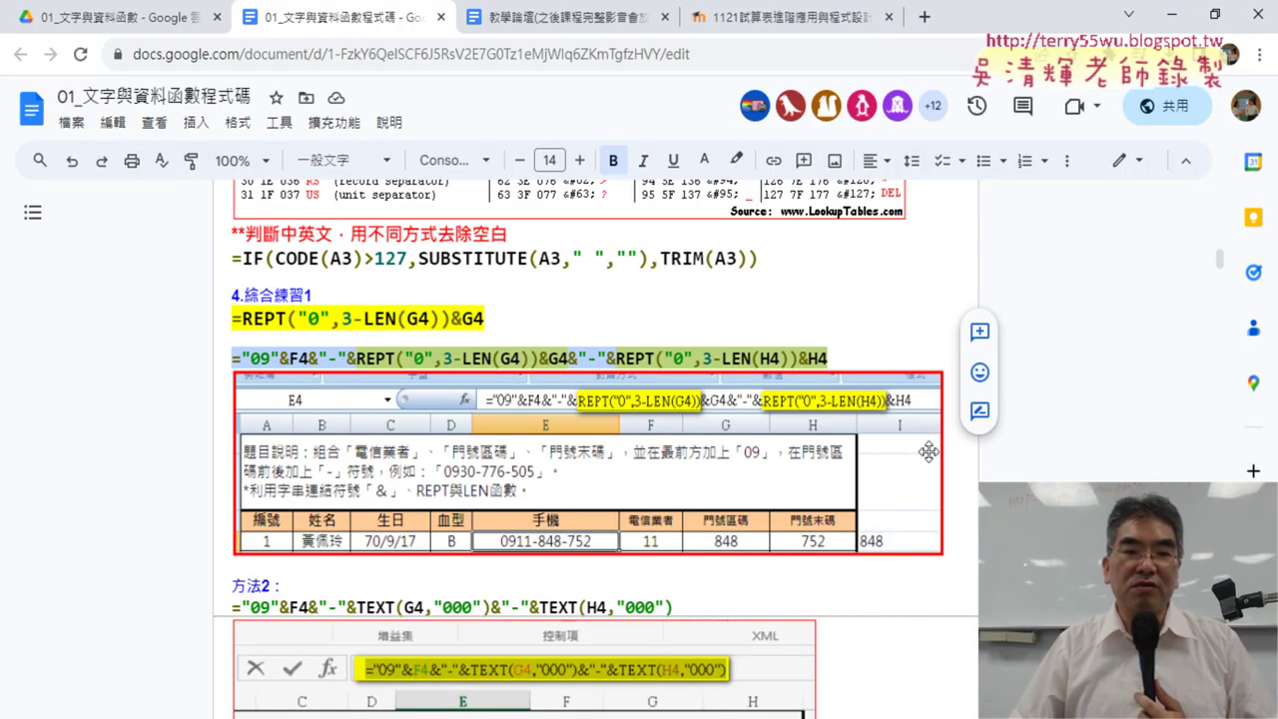
{"action": "scroll", "coordinate": [937, 442], "scroll_direction": "down", "scroll_amount": 2}
{"action": "scroll", "coordinate": [938, 443], "scroll_direction": "up", "scroll_amount": 3}
{"action": "left_click", "coordinate": [536, 457]}
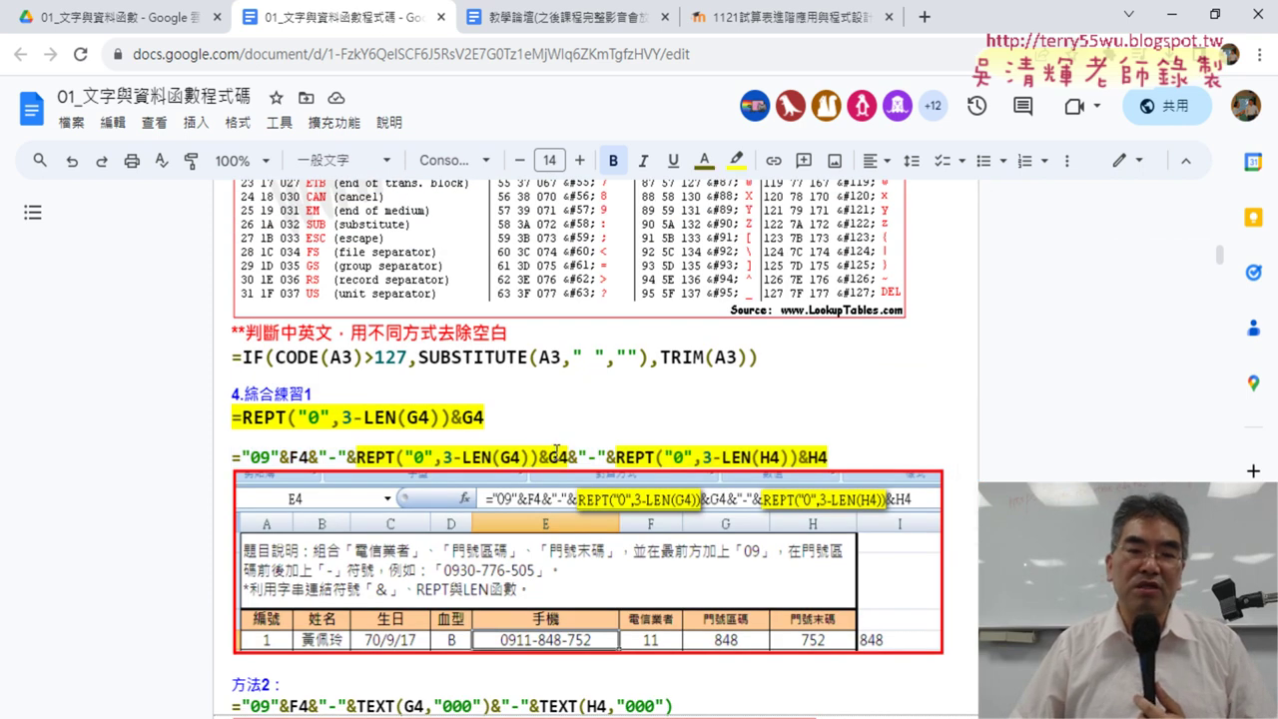
{"action": "left_click_drag", "start_coordinate": [846, 453], "coordinate": [231, 459]}
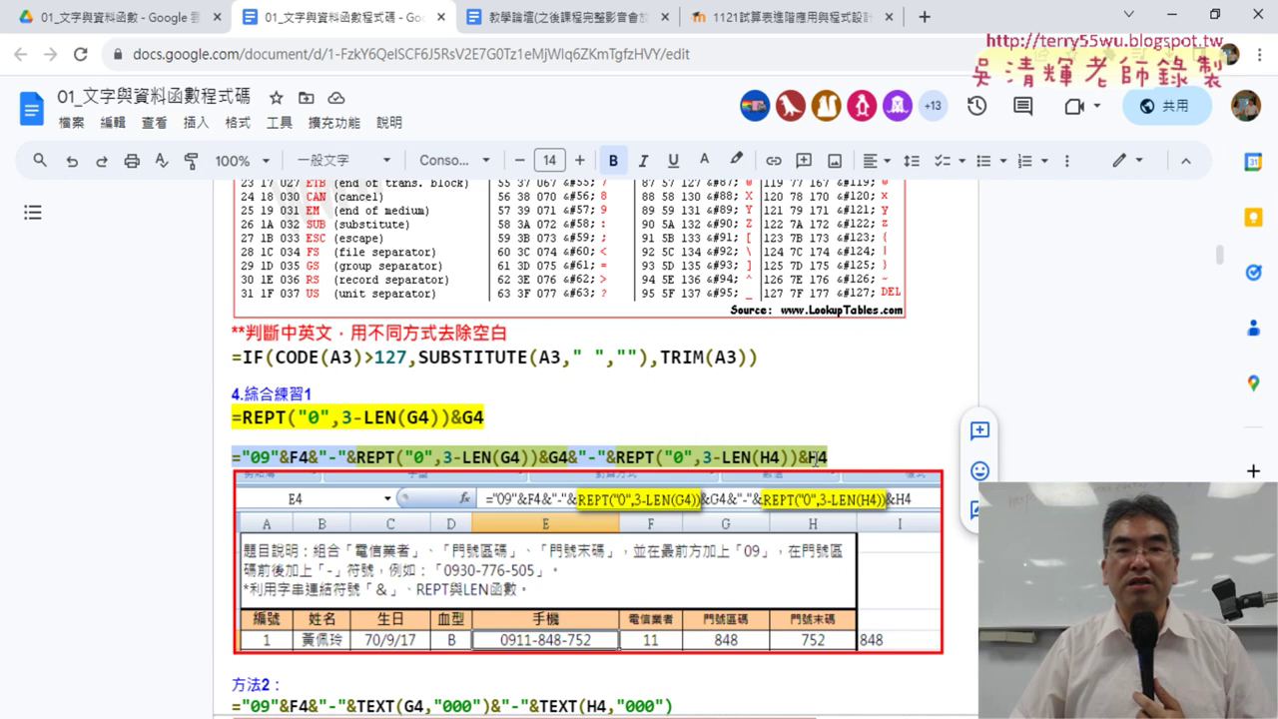
{"action": "left_click", "coordinate": [1171, 14]}
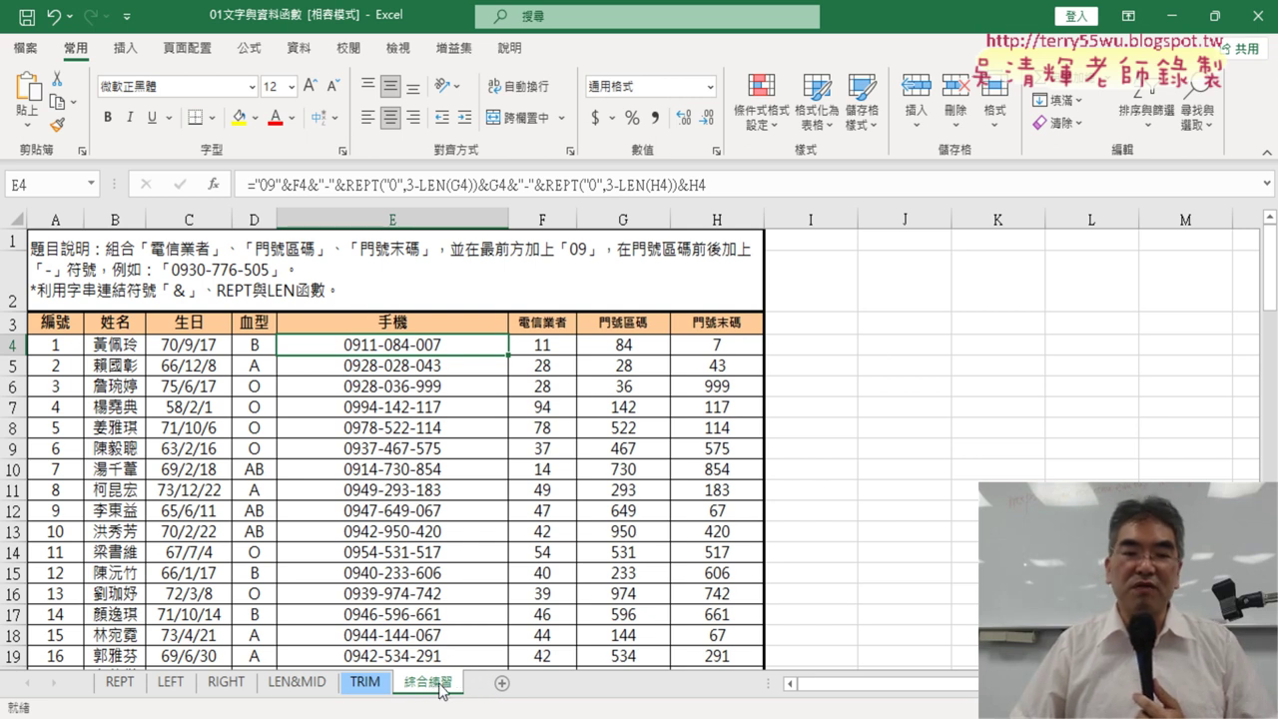
Duplicate the 綜合練習 sheet as 綜合練習 (2), placed right after the original
{"action": "right_click", "coordinate": [440, 690]}
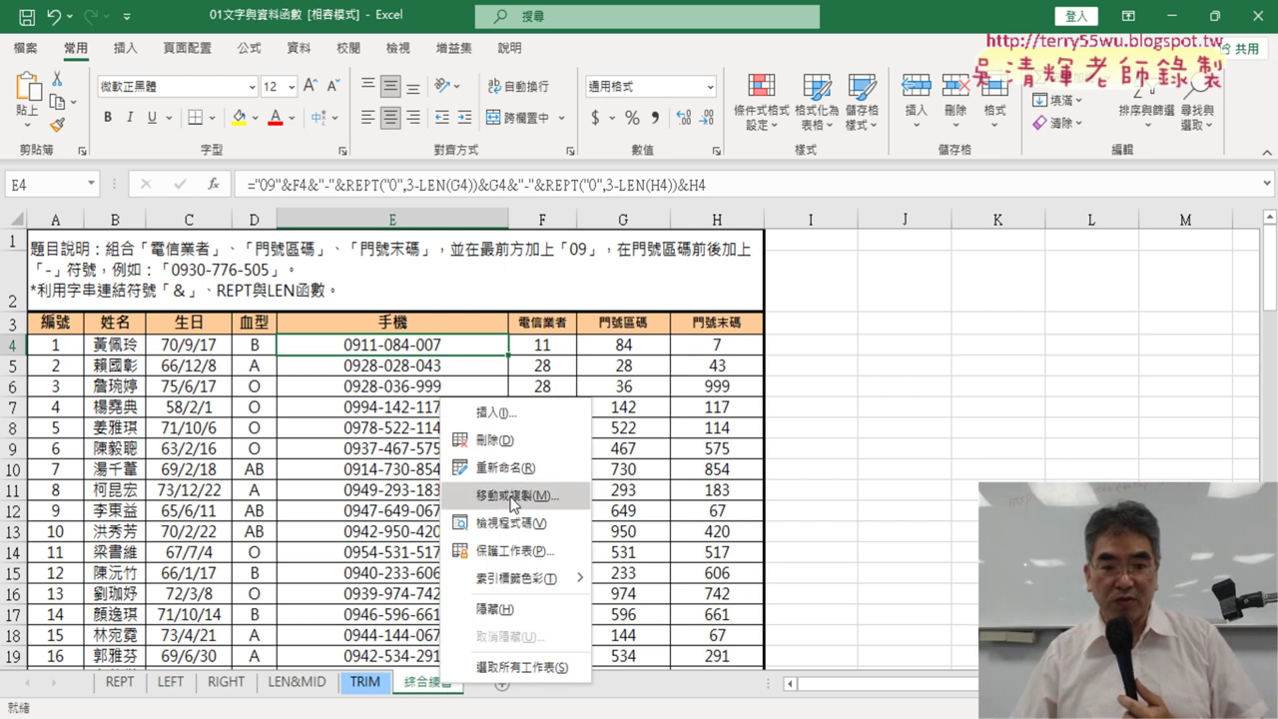
{"action": "left_click", "coordinate": [657, 690]}
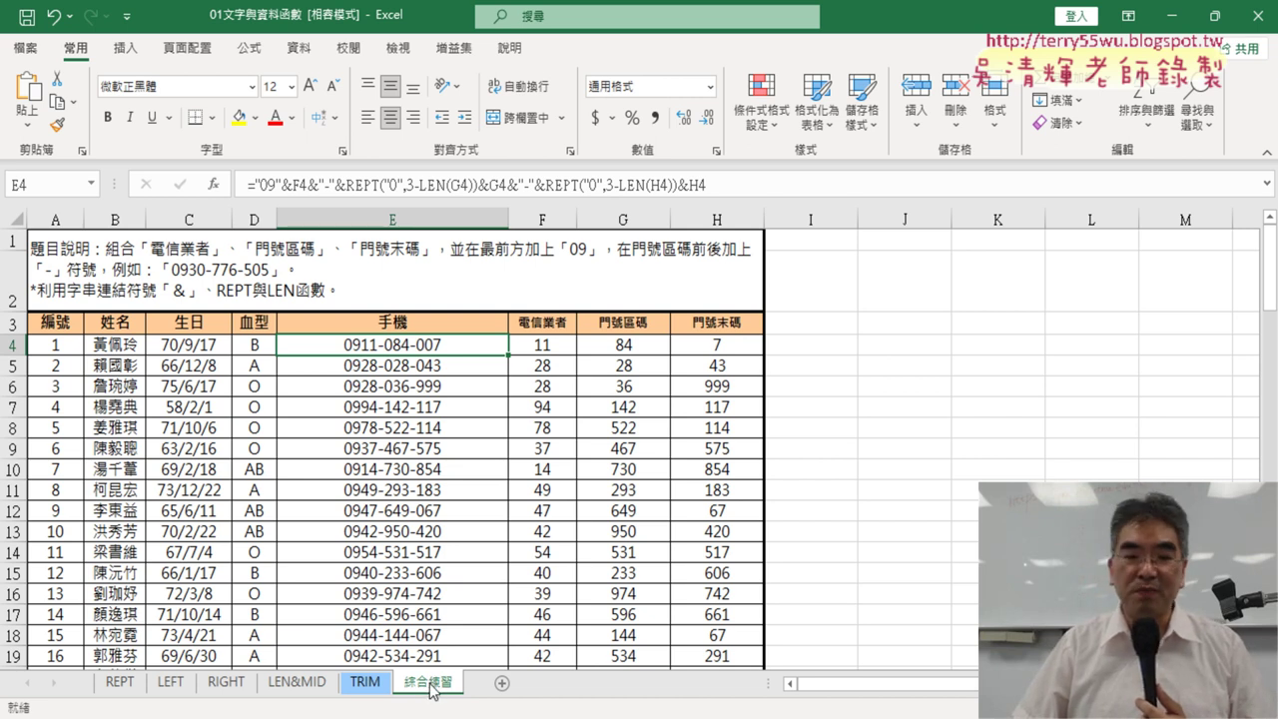
{"action": "left_click_drag", "start_coordinate": [433, 691], "coordinate": [529, 682]}
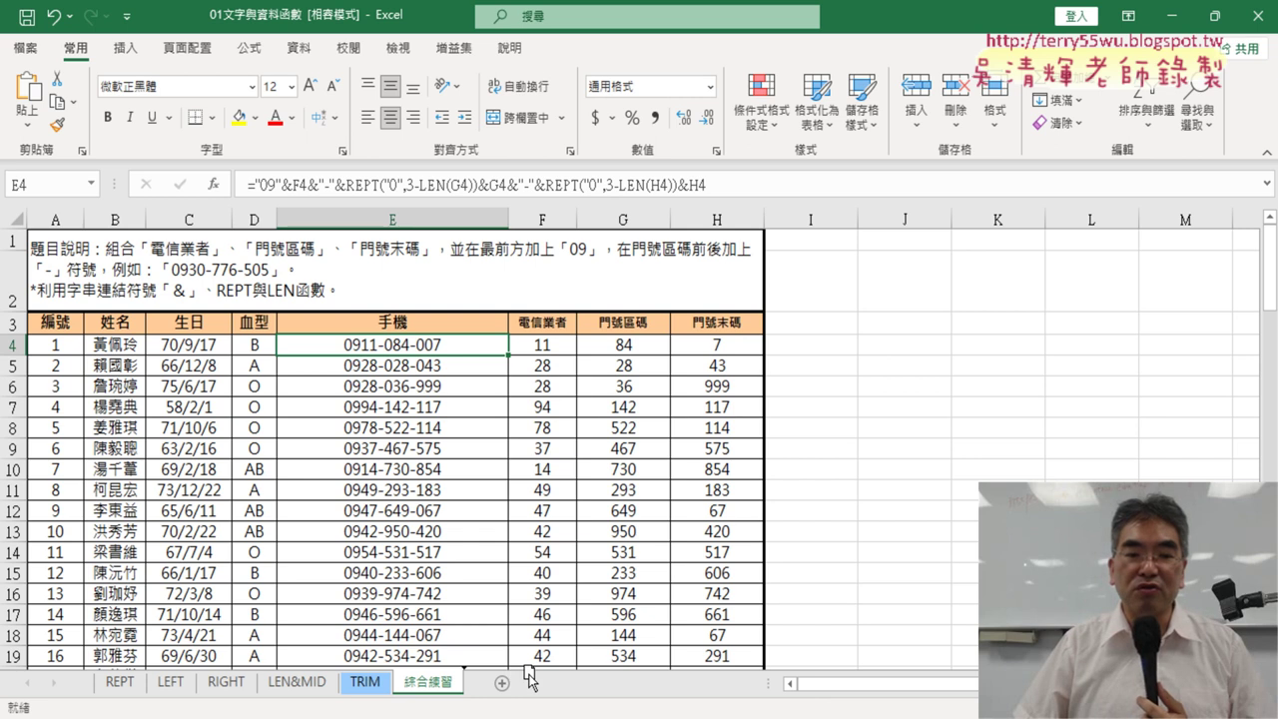
{"action": "left_click_drag", "start_coordinate": [527, 674], "coordinate": [554, 674]}
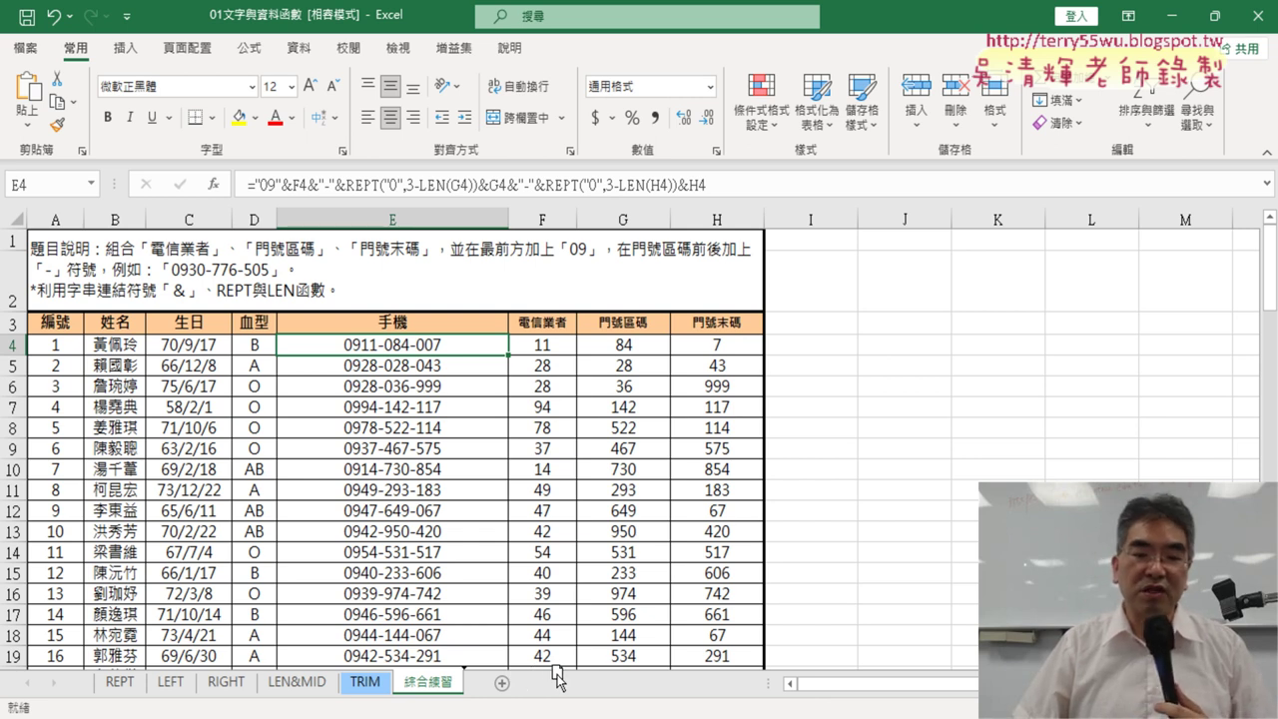
{"action": "left_click_drag", "start_coordinate": [554, 674], "coordinate": [564, 680]}
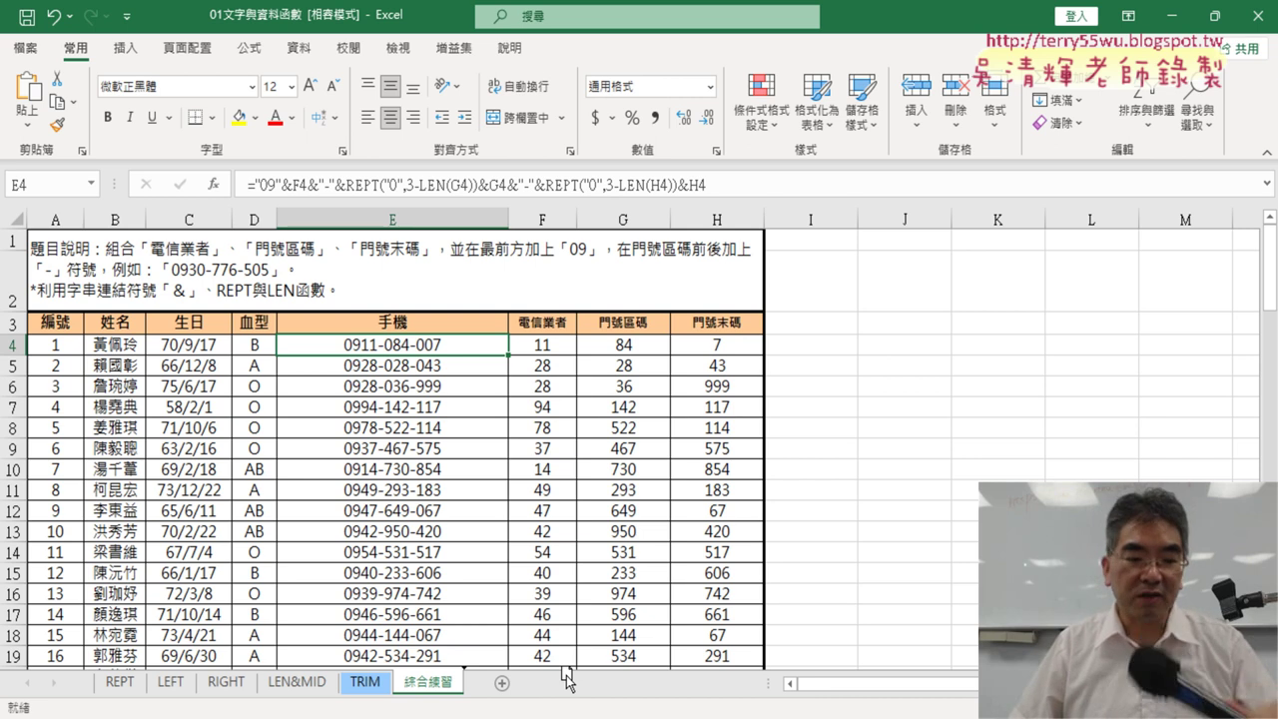
{"action": "left_click_drag", "start_coordinate": [565, 674], "coordinate": [565, 674]}
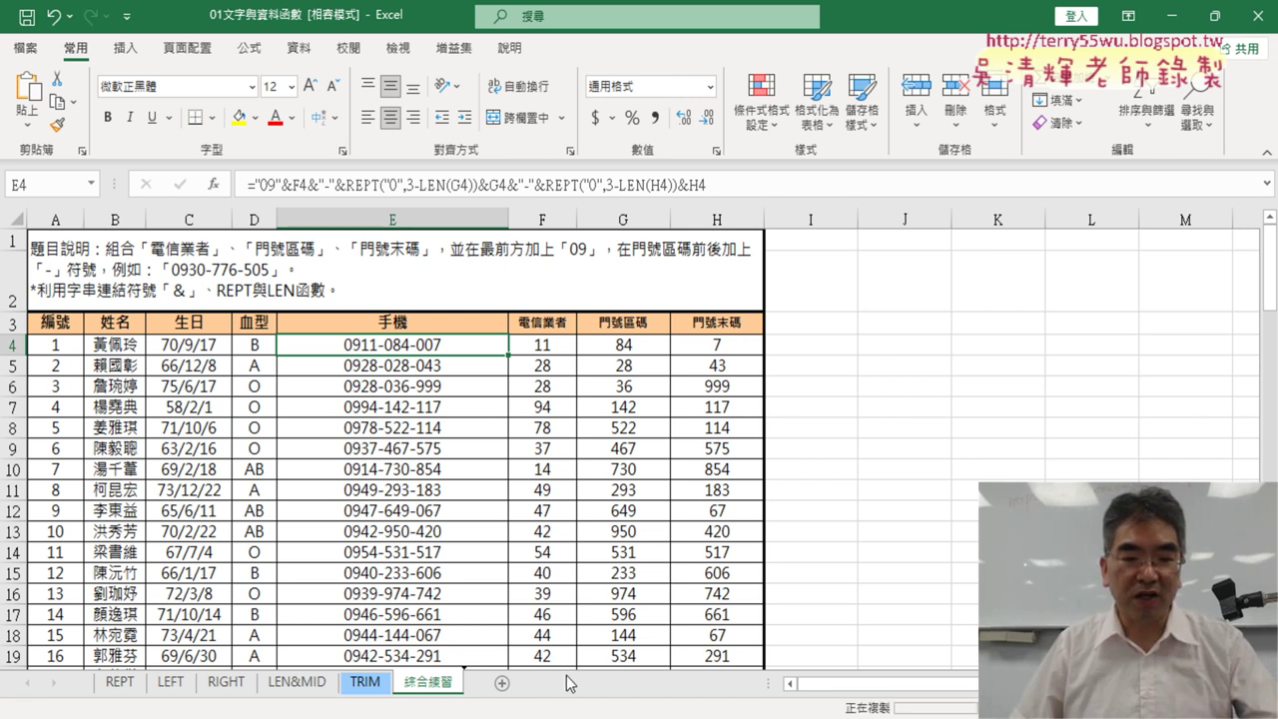
Compare the original and copied sheets, then select area code cell G4 on 綜合練習 (2)
{"action": "left_click", "coordinate": [450, 691]}
{"action": "left_click", "coordinate": [502, 692]}
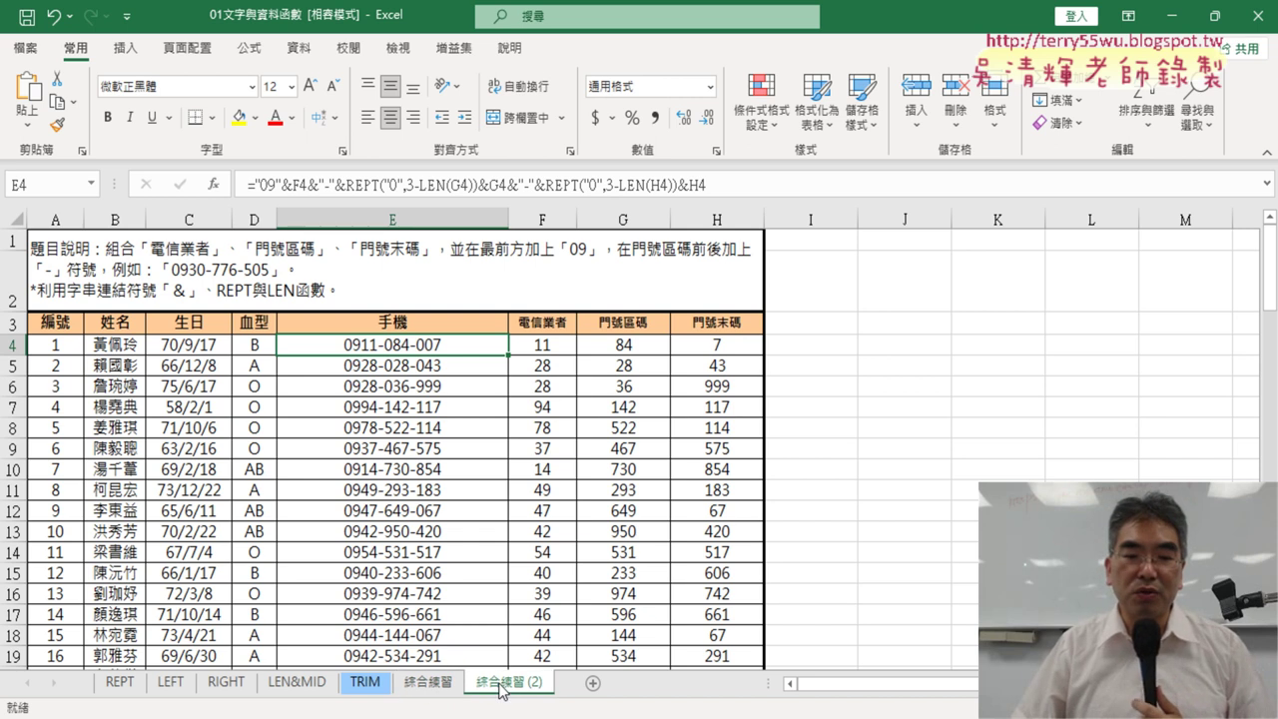
{"action": "left_click", "coordinate": [420, 691]}
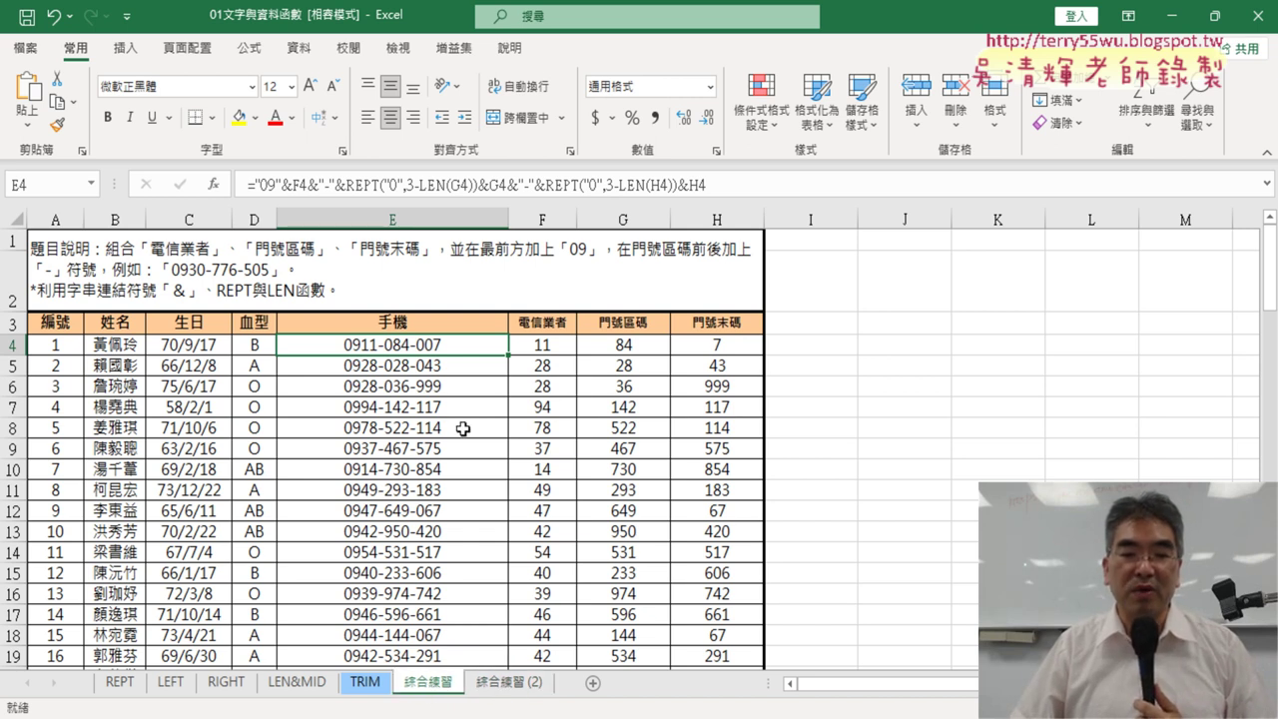
{"action": "left_click", "coordinate": [514, 689]}
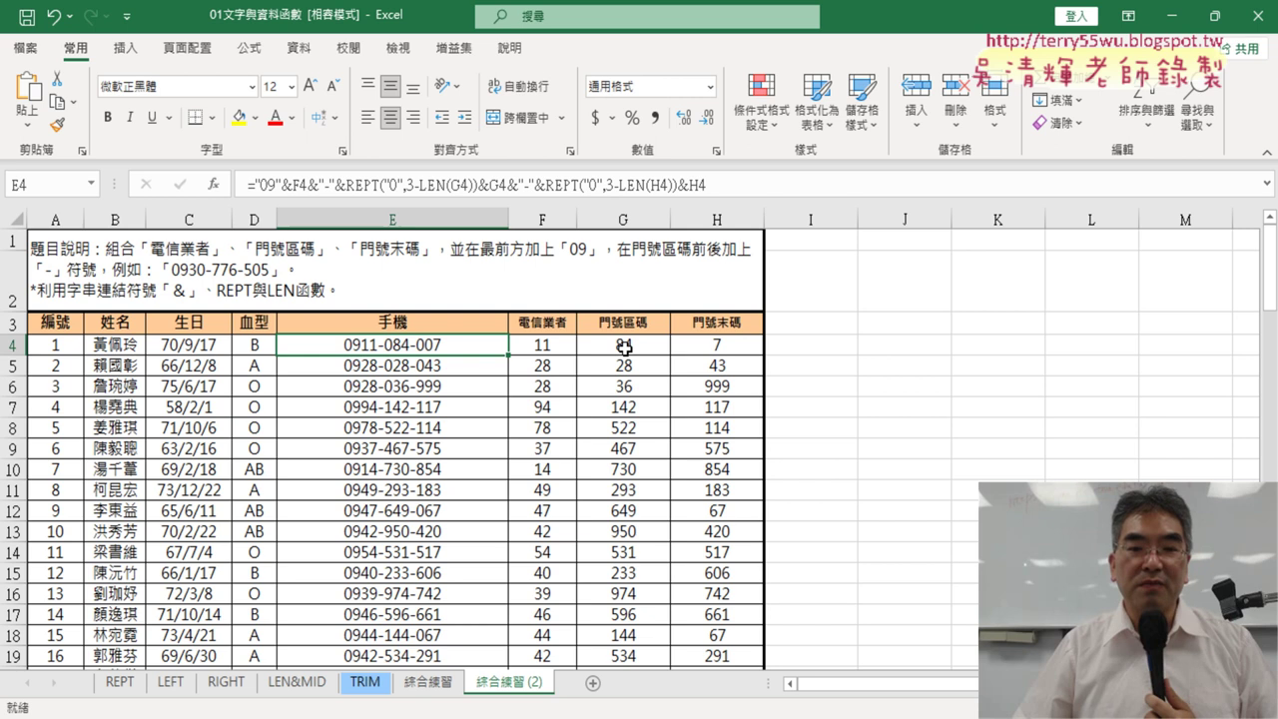
{"action": "left_click", "coordinate": [621, 346]}
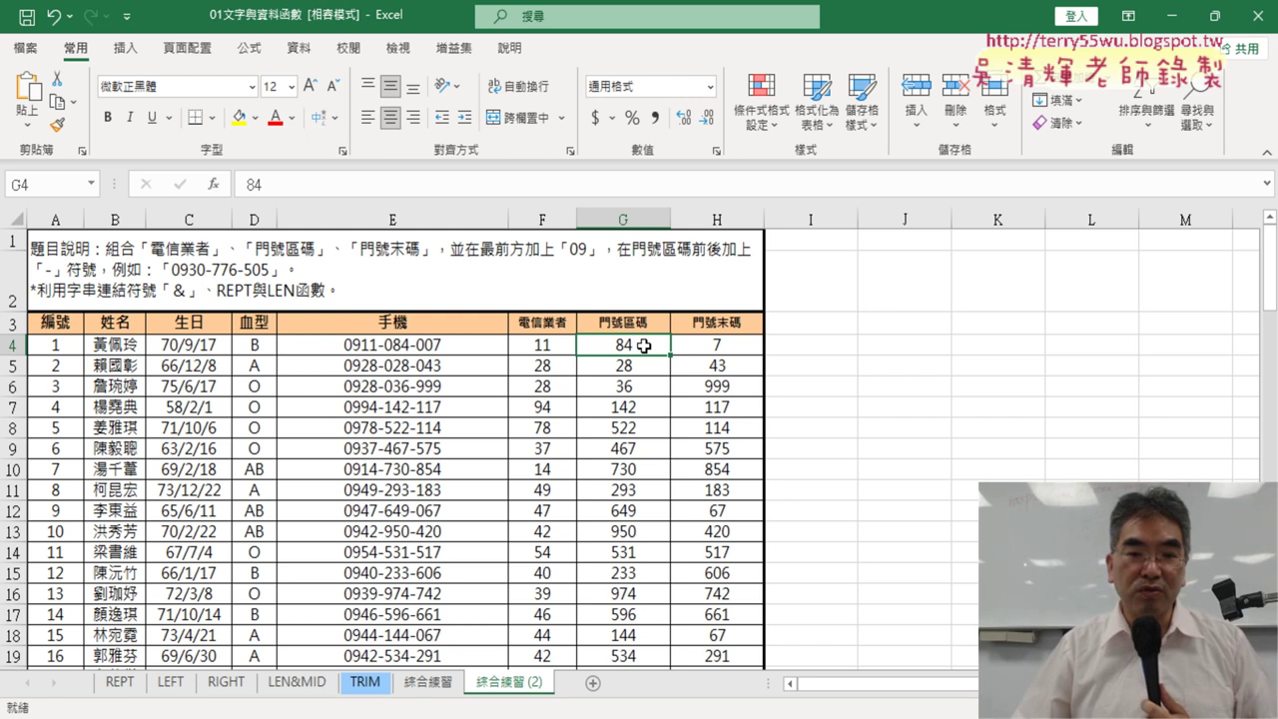
Give G4 the custom number format 000 so its 84 displays as 084
{"action": "right_click", "coordinate": [642, 346]}
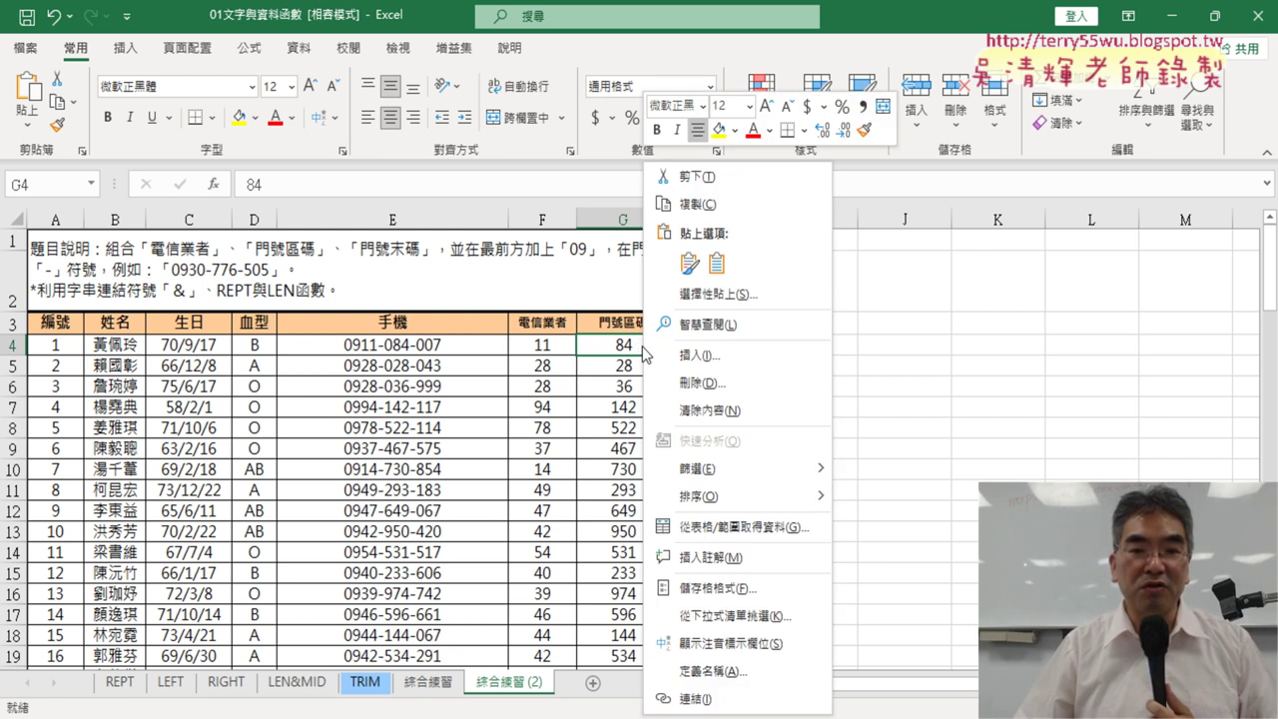
{"action": "left_click", "coordinate": [721, 589]}
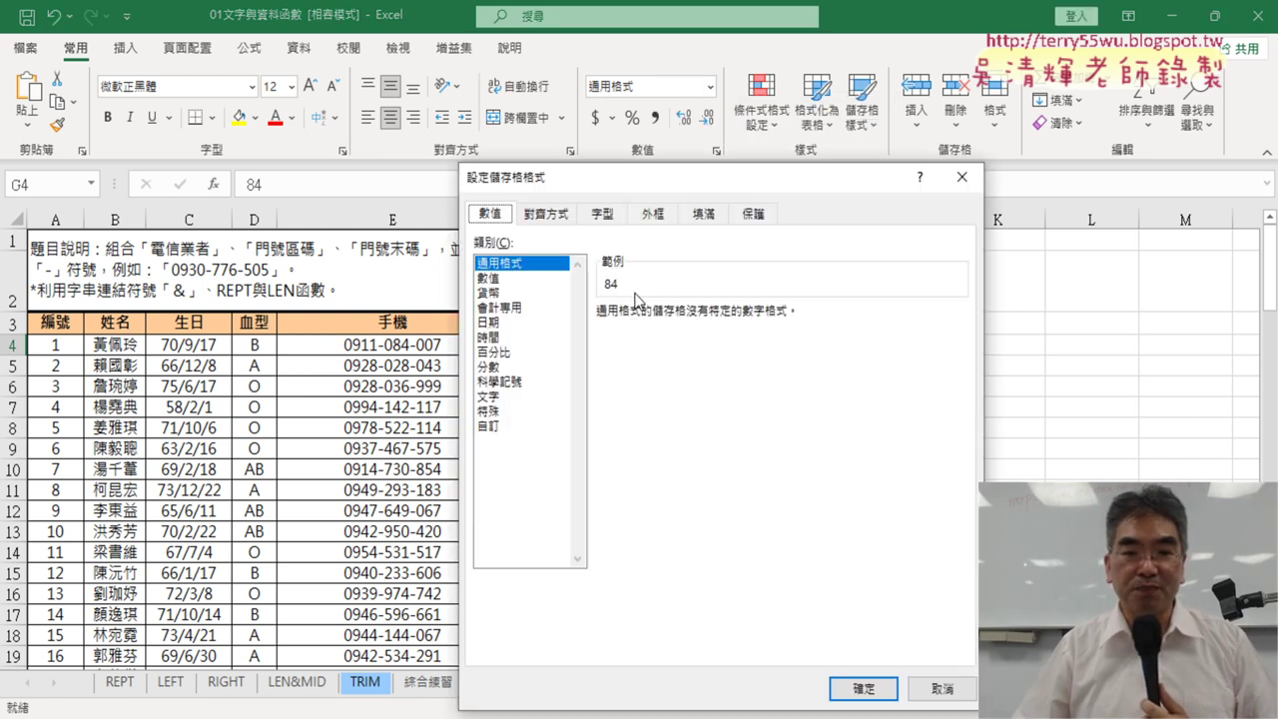
{"action": "left_click_drag", "start_coordinate": [682, 171], "coordinate": [946, 66]}
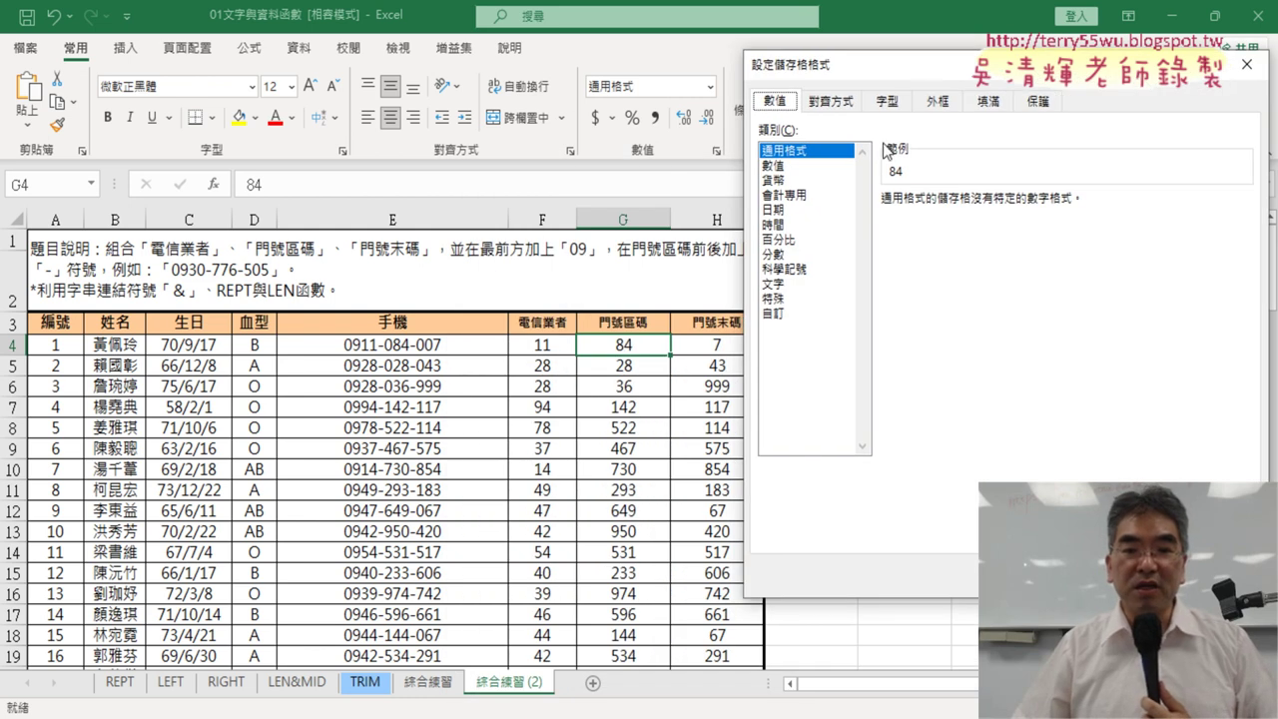
{"action": "left_click", "coordinate": [775, 313]}
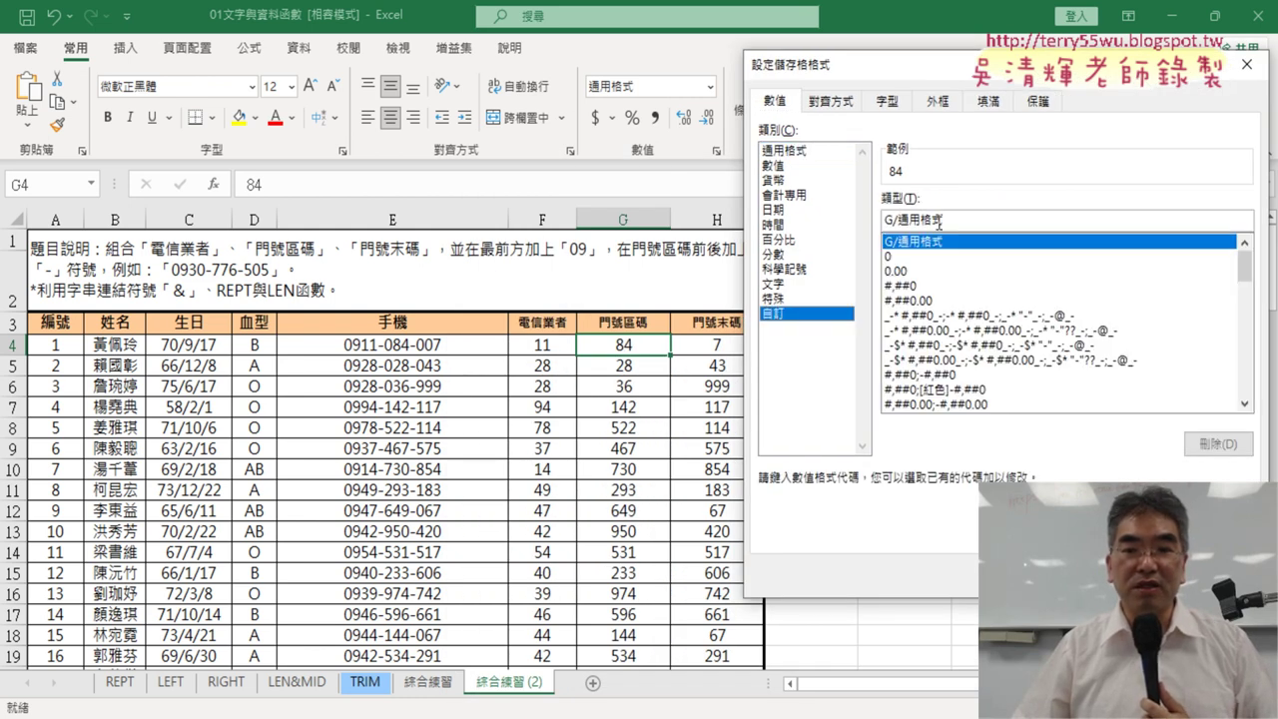
{"action": "left_click_drag", "start_coordinate": [939, 221], "coordinate": [885, 222]}
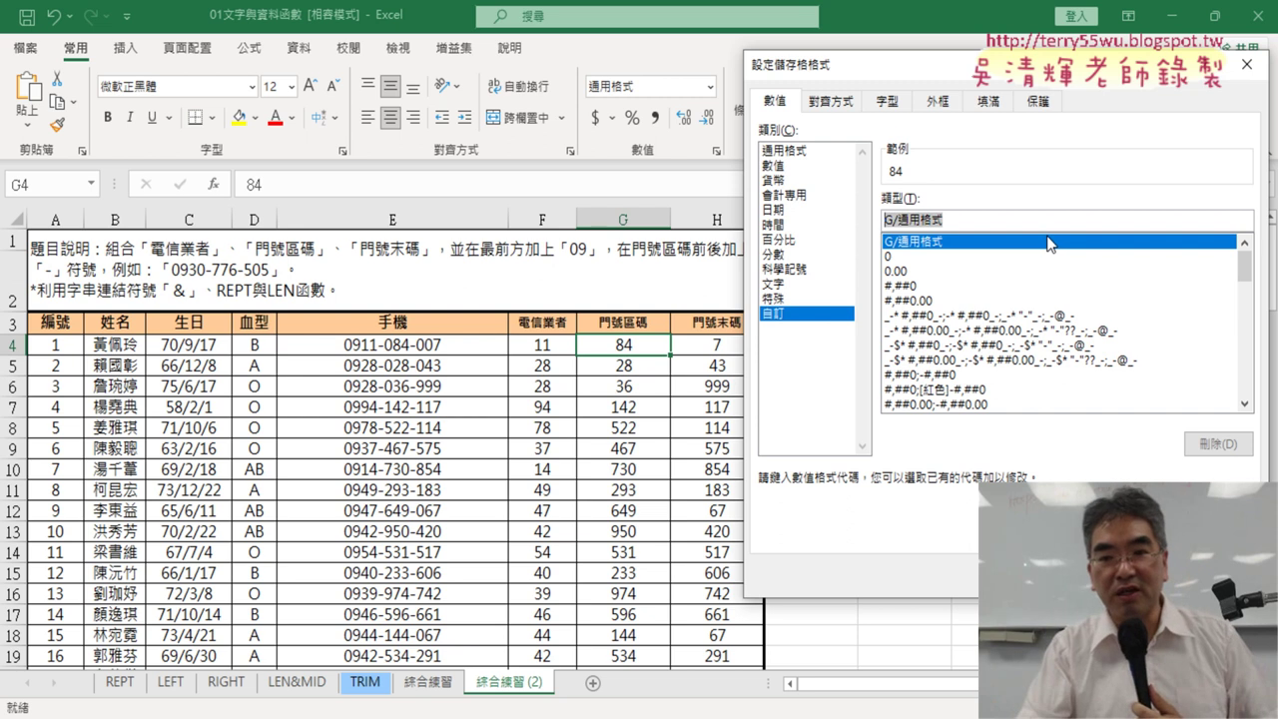
{"action": "type", "text": "000"}
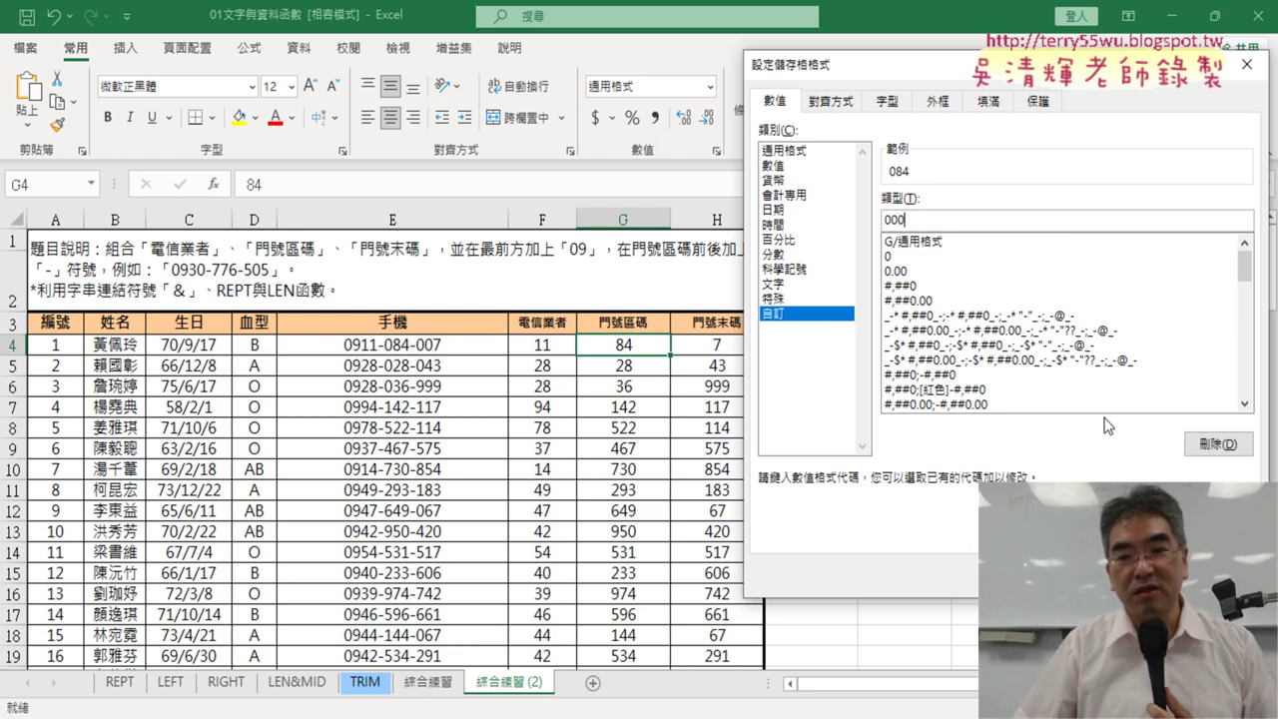
{"action": "key", "text": "Return"}
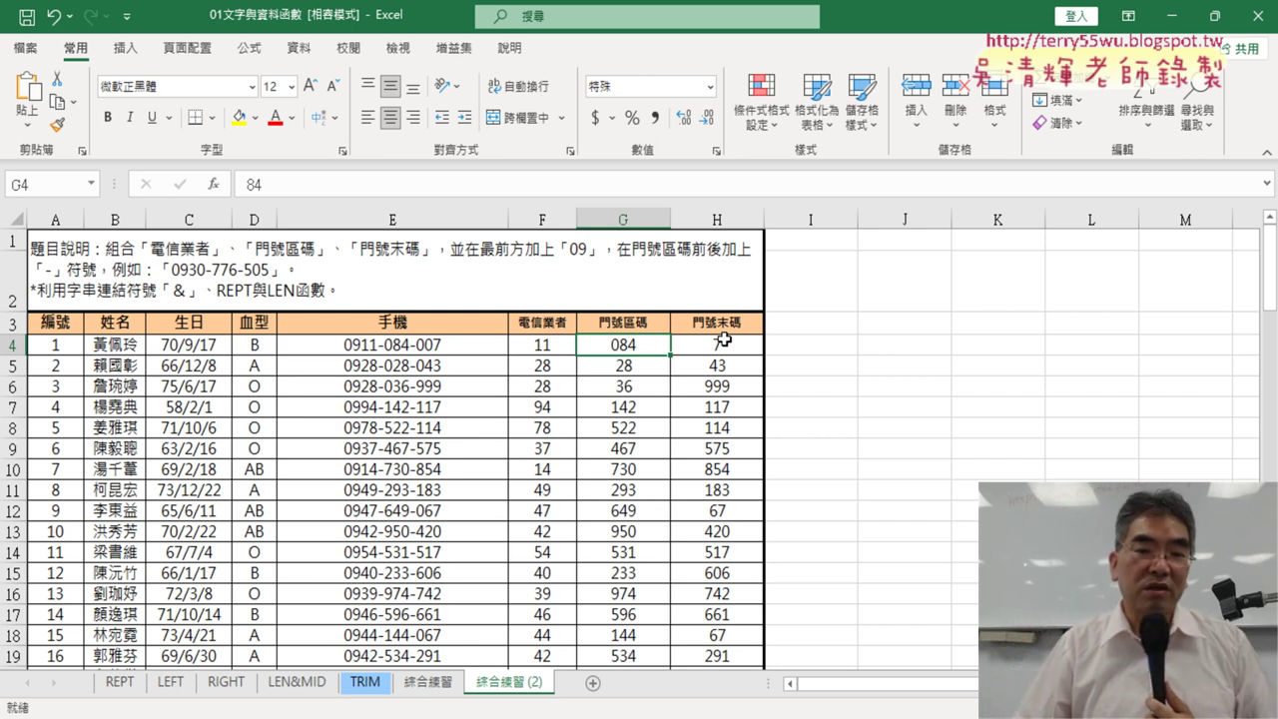
Delete the phone formulas in E4:E103, then return to cell E4
{"action": "left_click", "coordinate": [409, 348]}
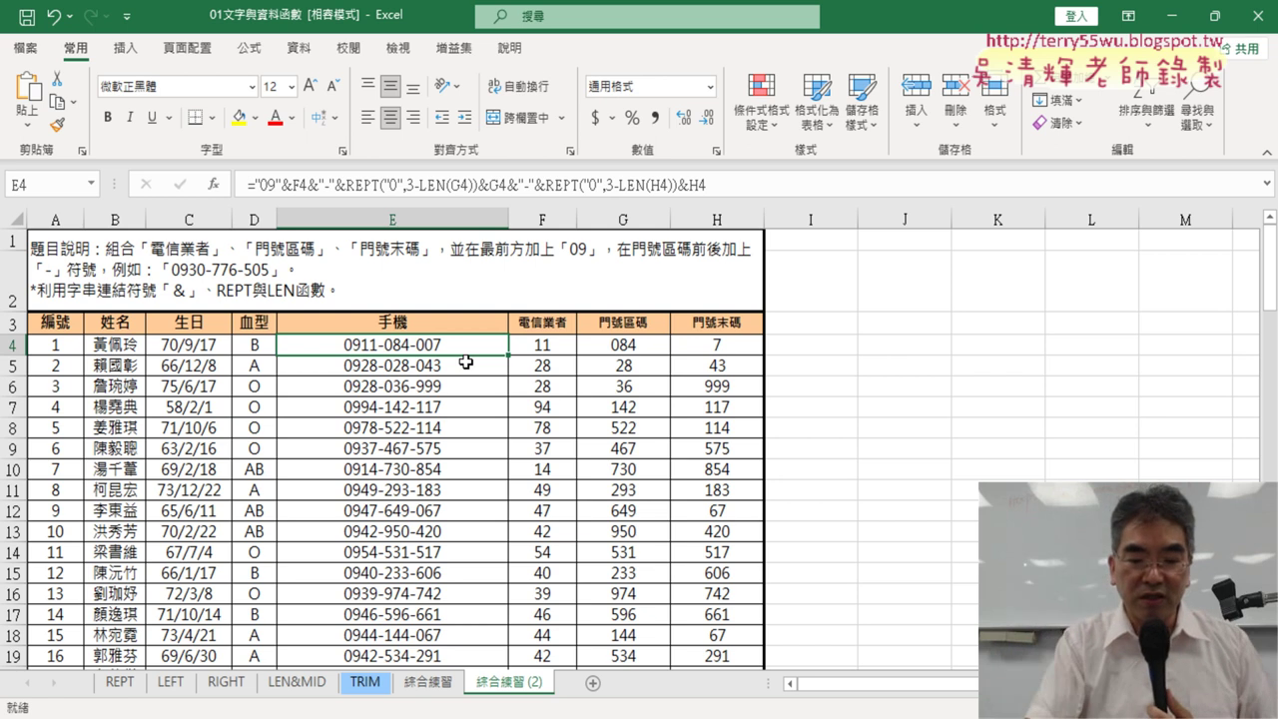
{"action": "key", "text": "alt"}
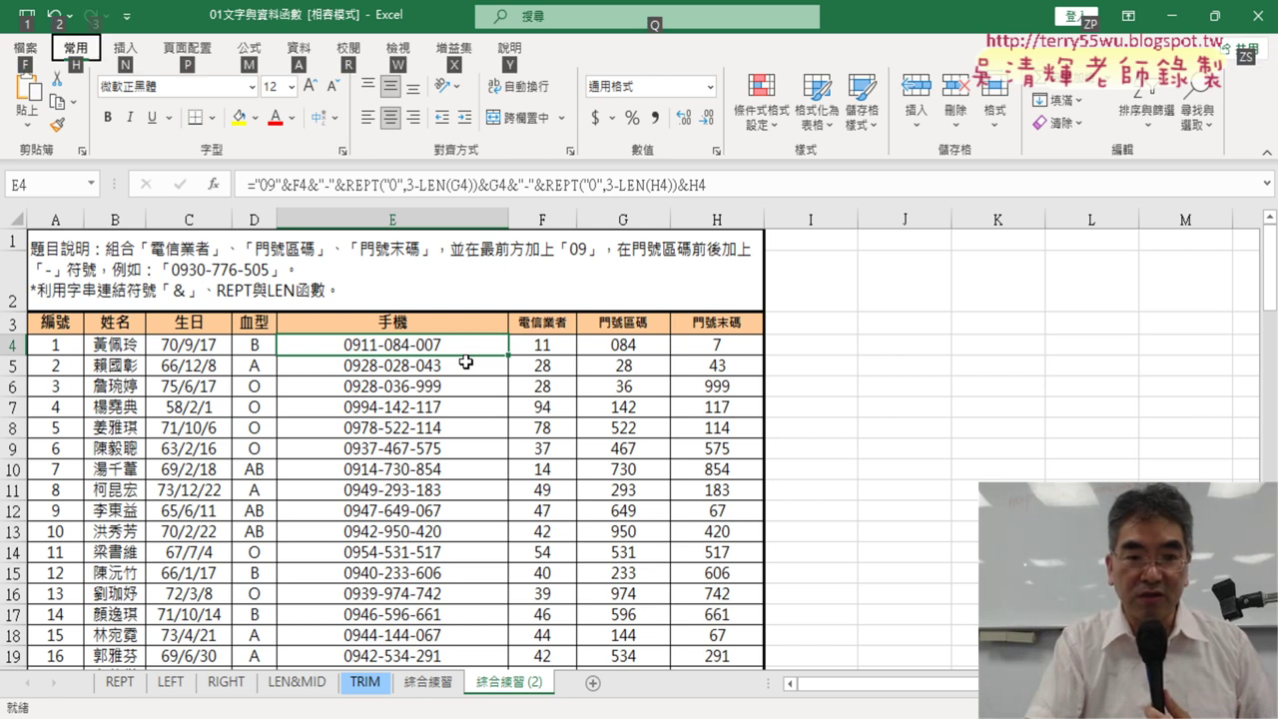
{"action": "key", "text": "alt"}
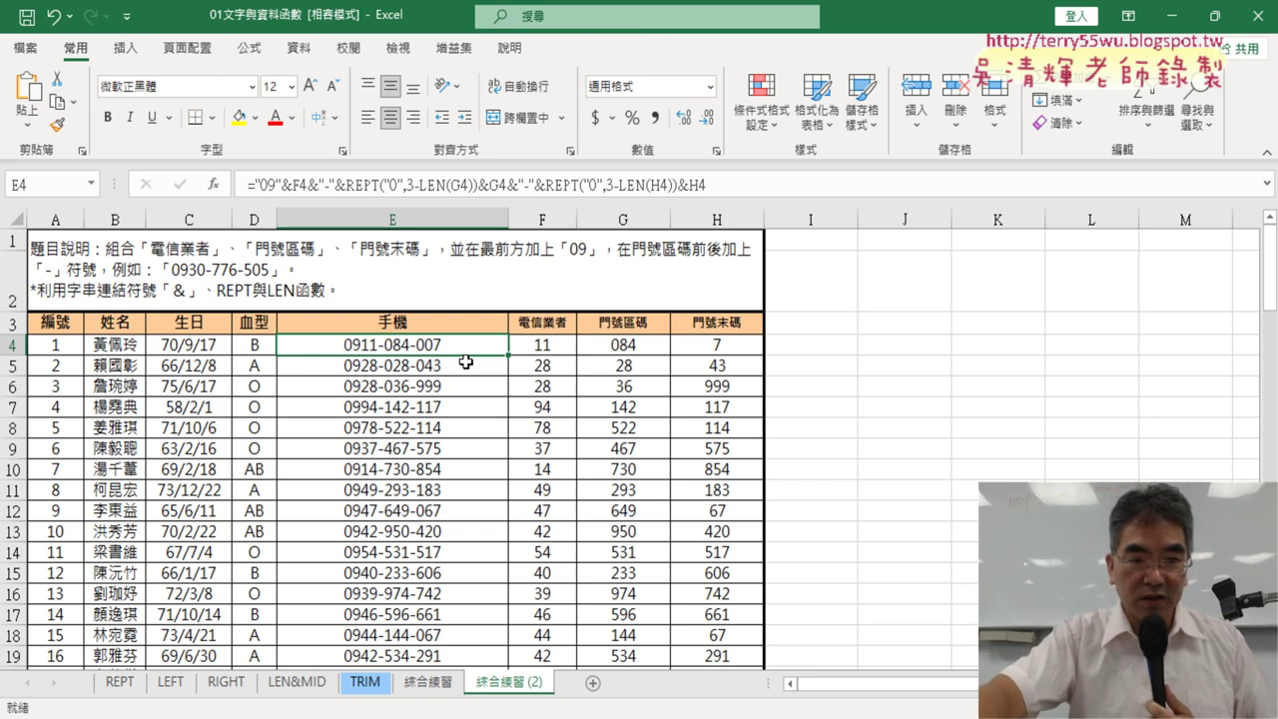
{"action": "key", "text": "ctrl+shift+Down"}
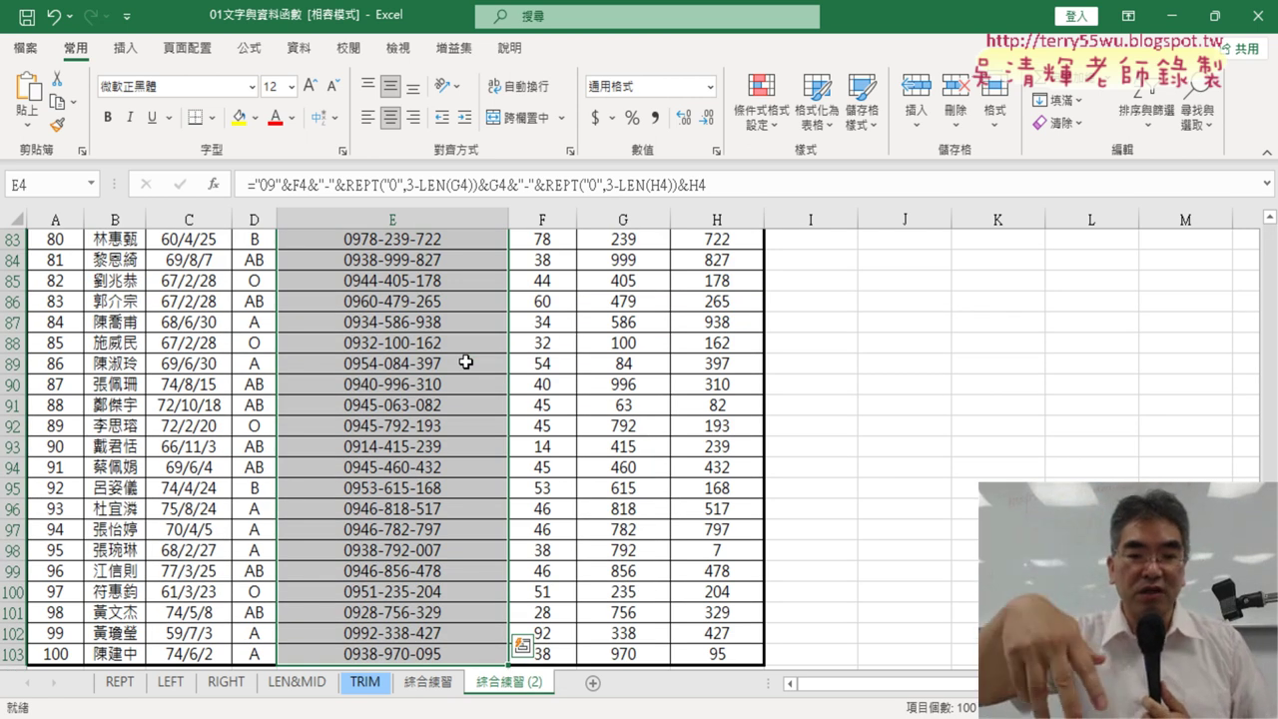
{"action": "key", "text": "Delete"}
{"action": "scroll", "coordinate": [465, 363], "scroll_direction": "up", "scroll_amount": 20}
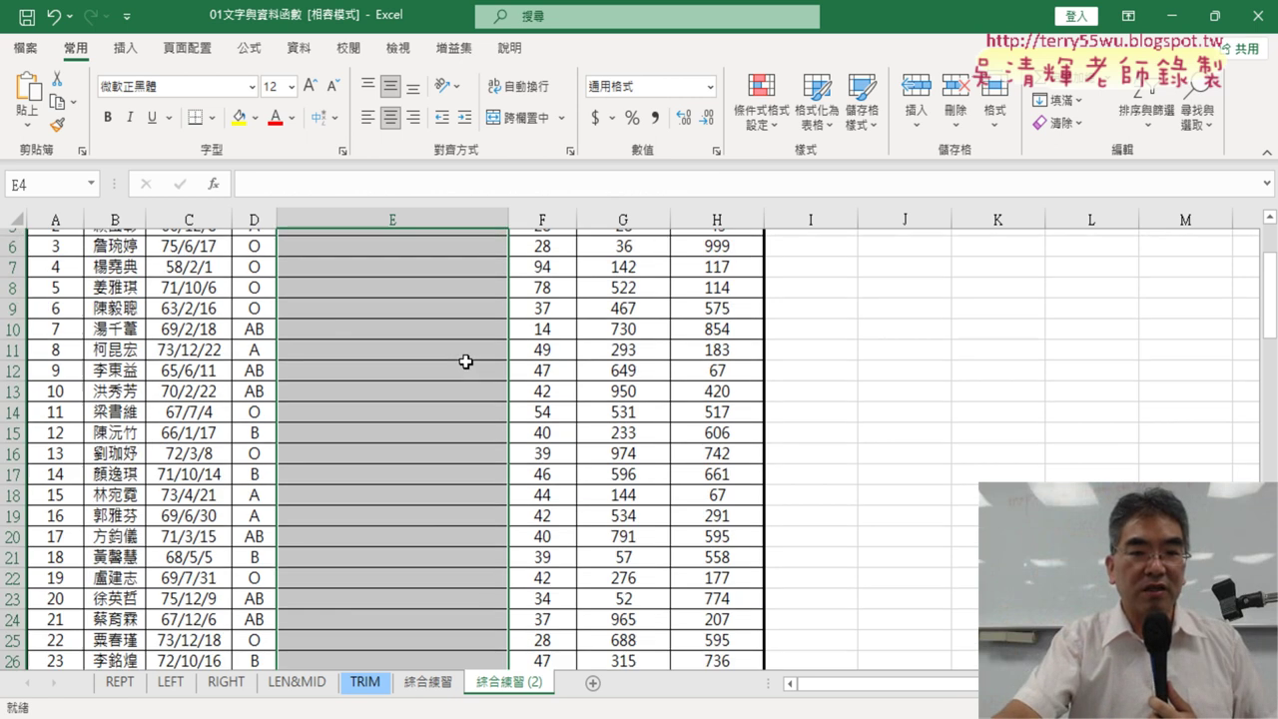
{"action": "scroll", "coordinate": [465, 363], "scroll_direction": "up", "scroll_amount": 2}
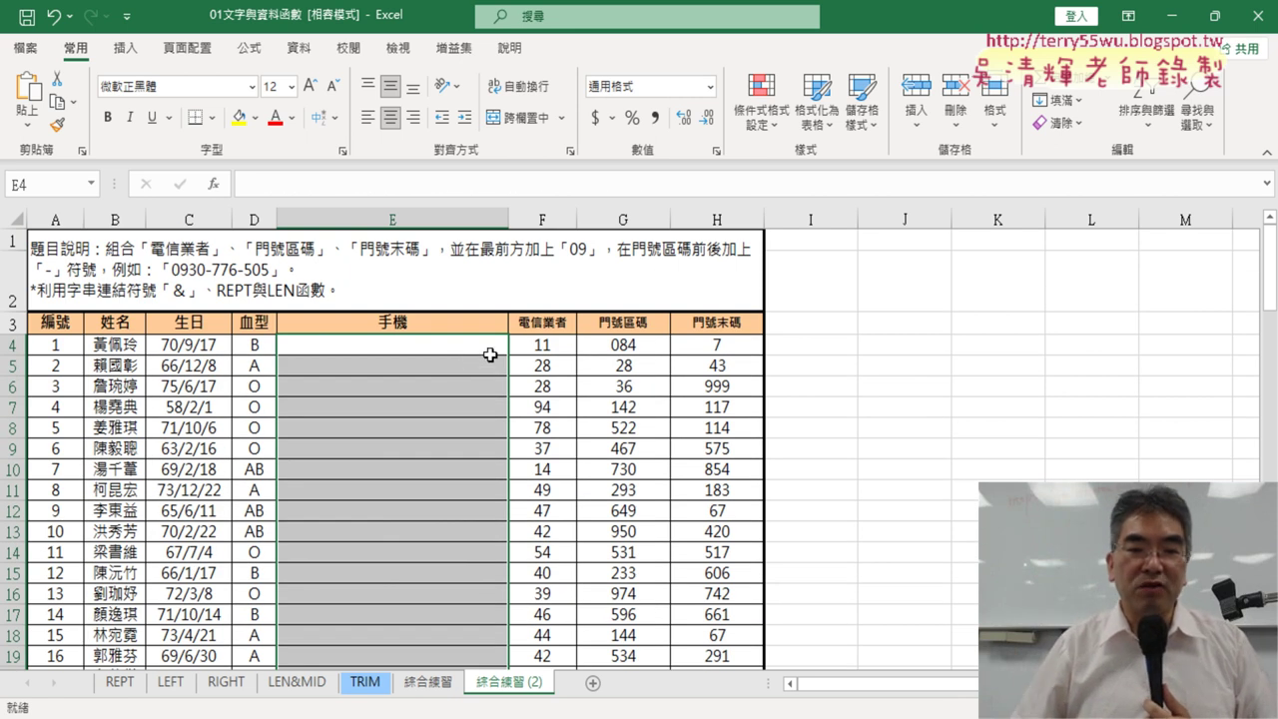
{"action": "left_click", "coordinate": [480, 347]}
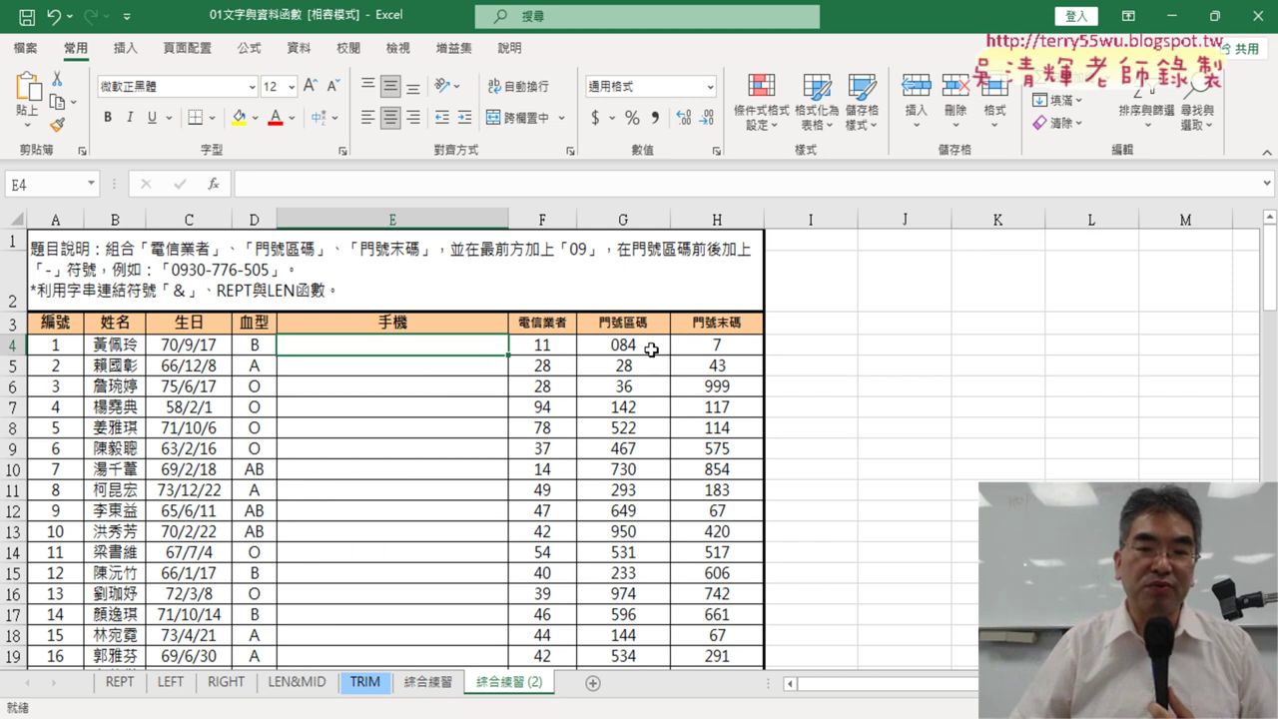
Enter the formula ="09"&F4&"-"&G4 in E4, which displays 0911-84
{"action": "left_click", "coordinate": [320, 185]}
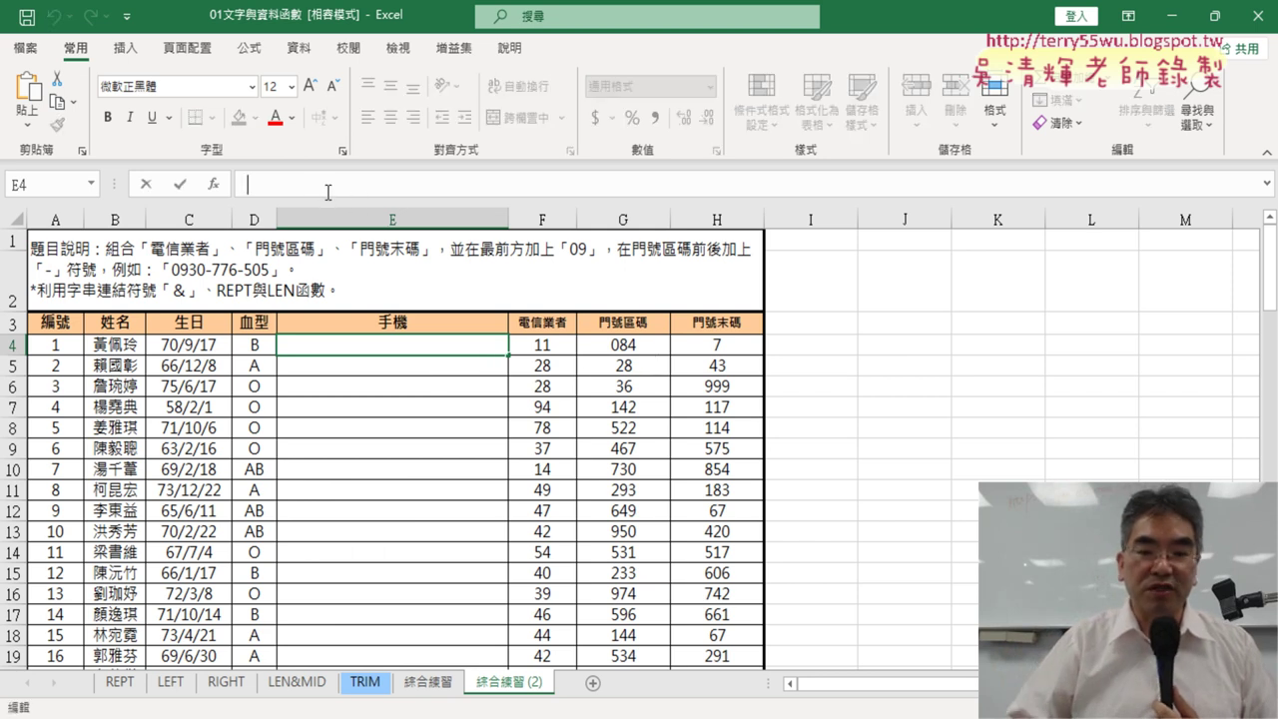
{"action": "type", "text": "="}
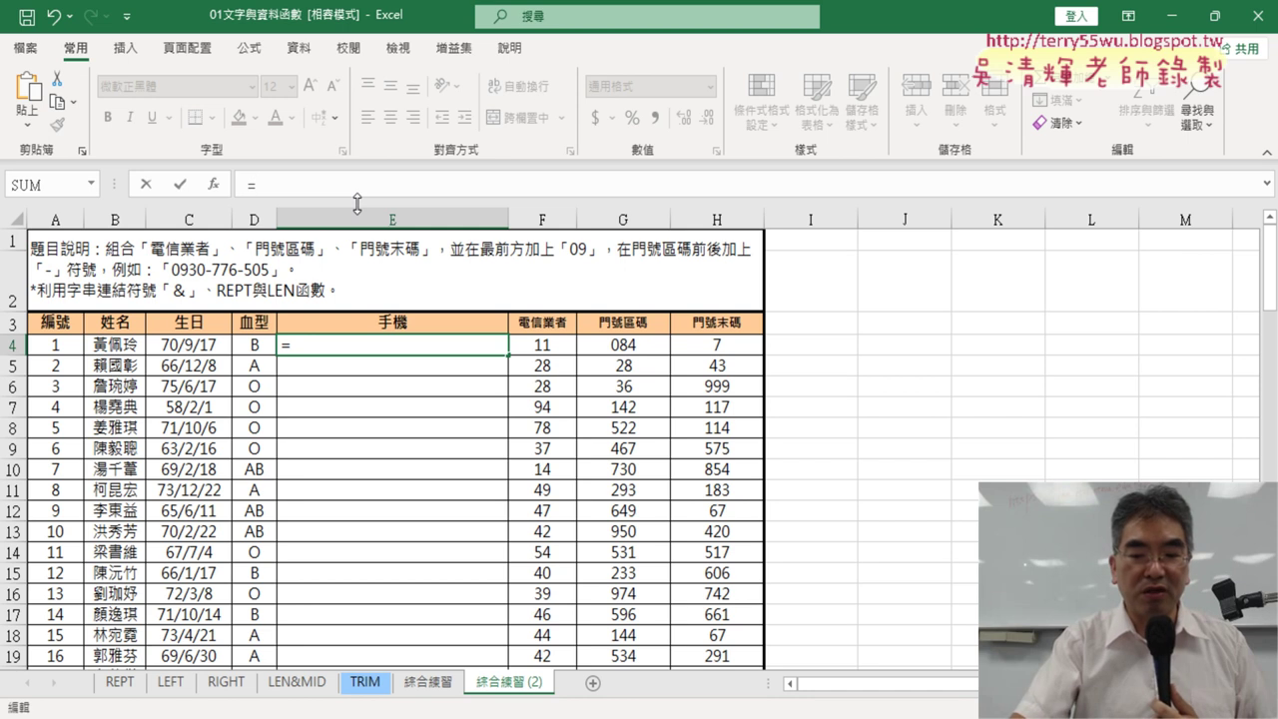
{"action": "type", "text": "\"09"}
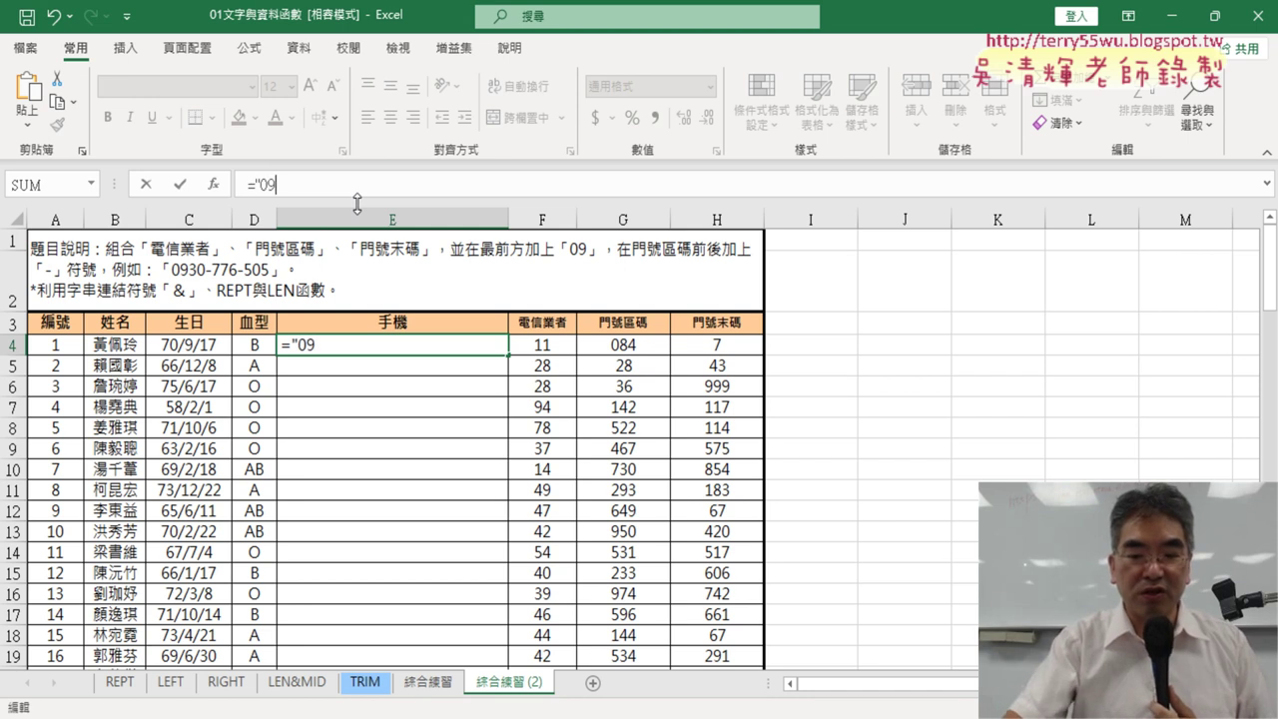
{"action": "type", "text": "\"&"}
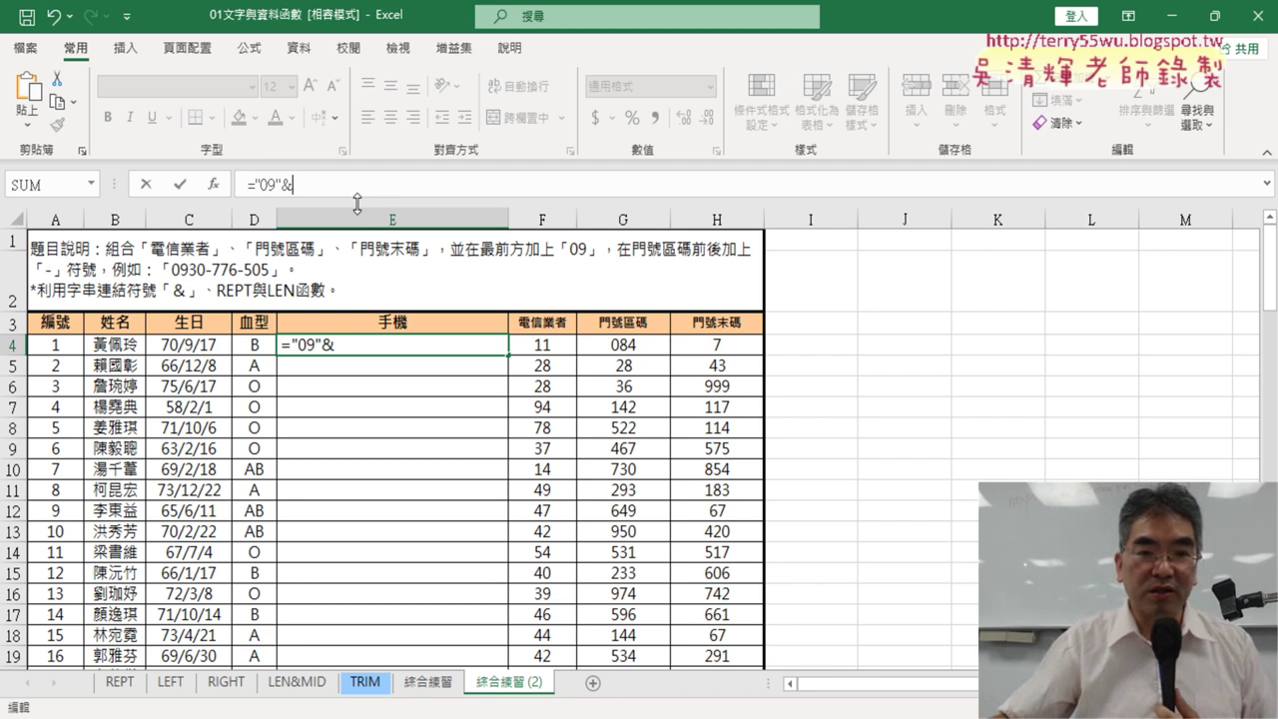
{"action": "left_click", "coordinate": [543, 347]}
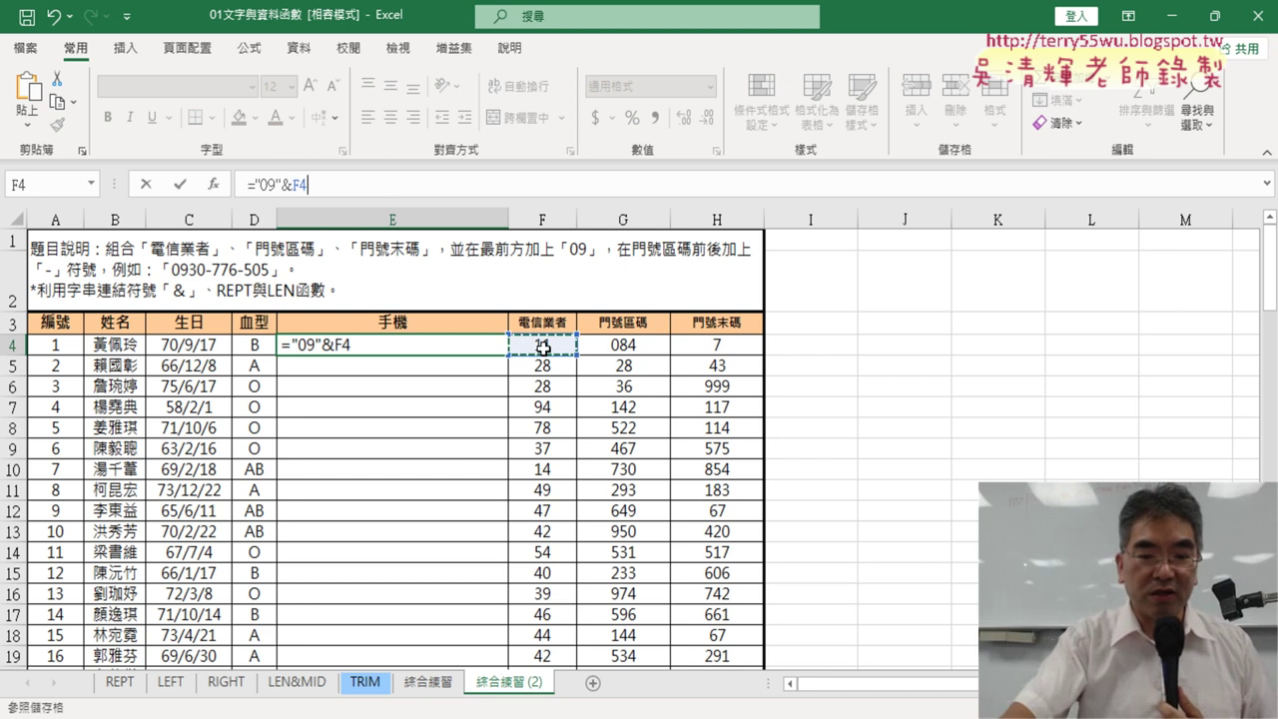
{"action": "type", "text": "&\"-"}
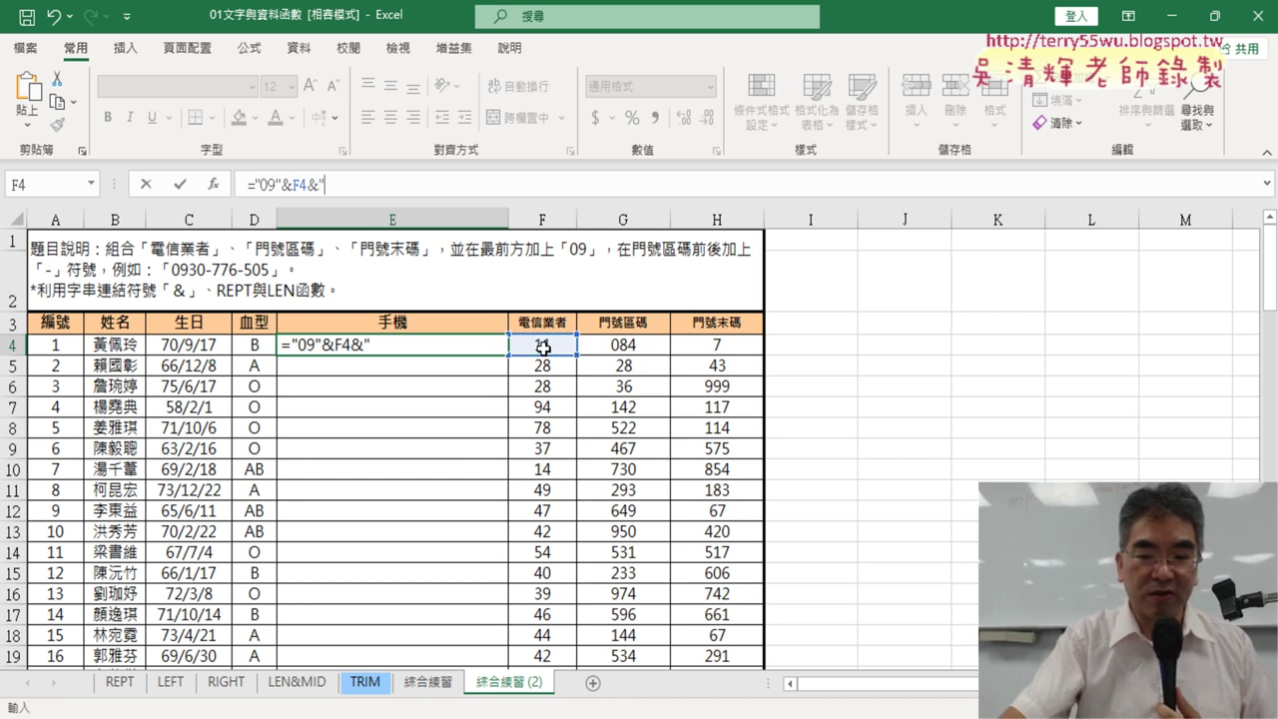
{"action": "type", "text": "\""}
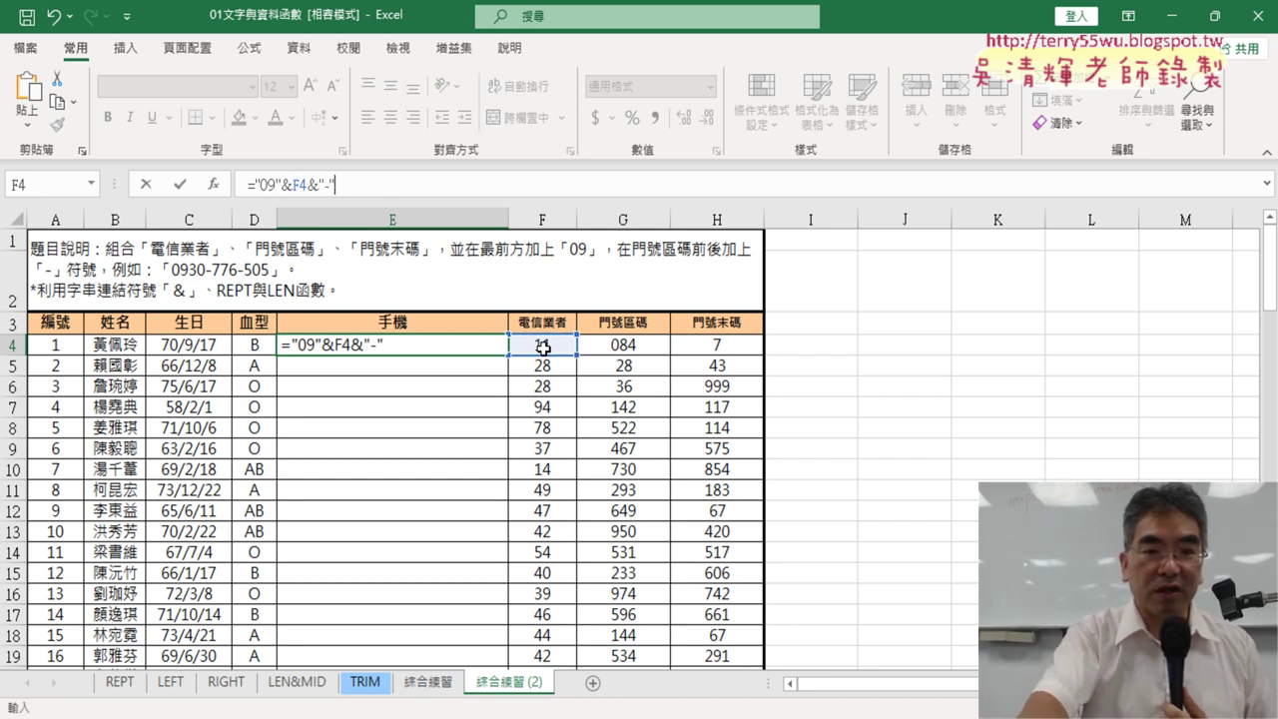
{"action": "type", "text": "&"}
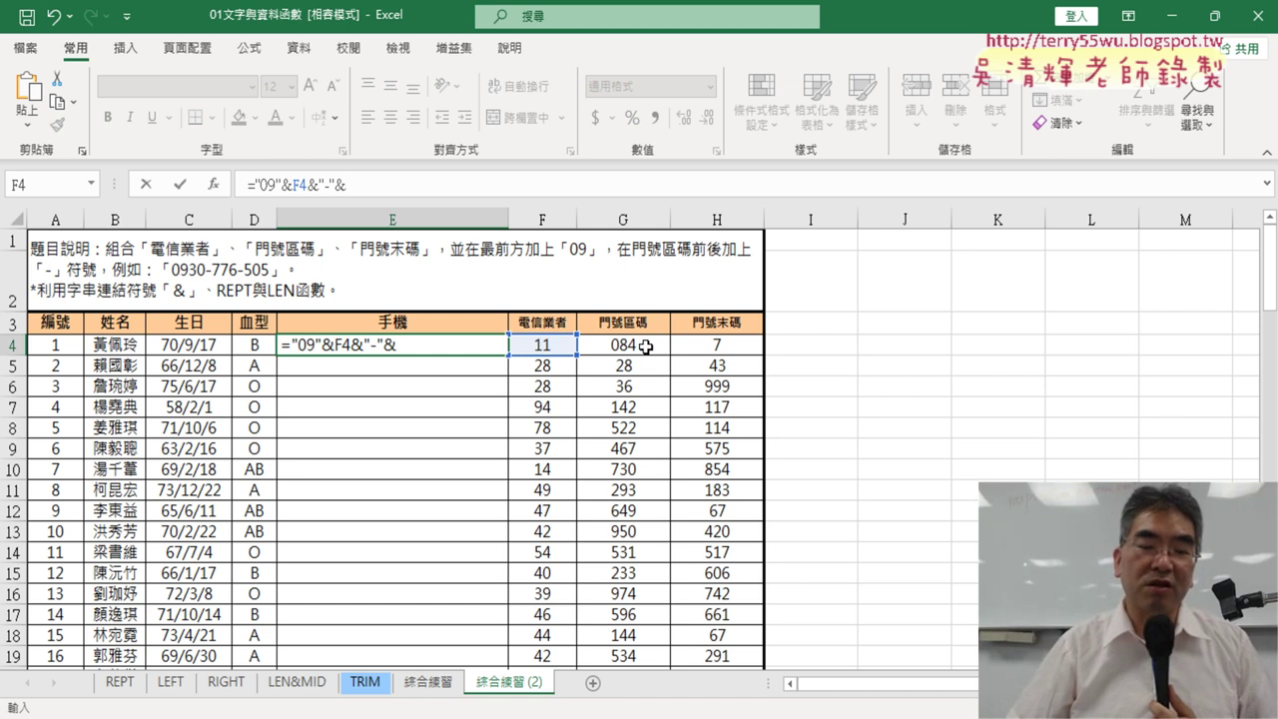
{"action": "left_click", "coordinate": [649, 346]}
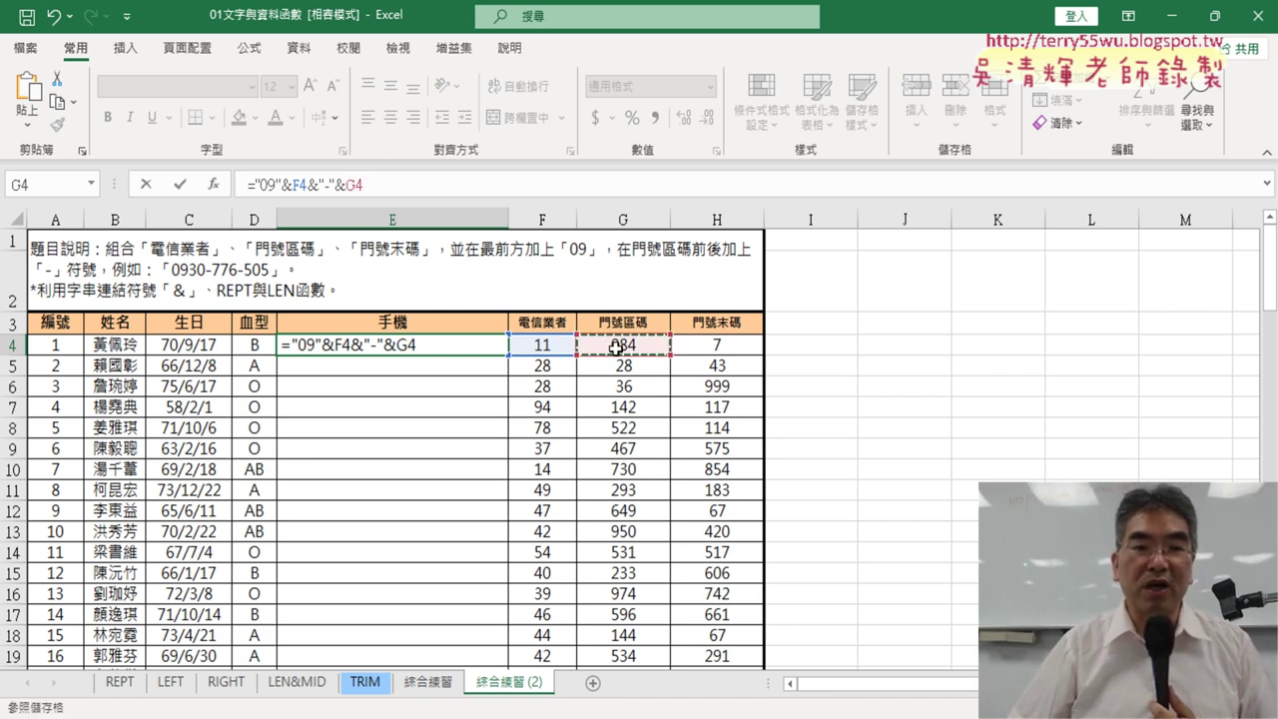
{"action": "left_click", "coordinate": [181, 186]}
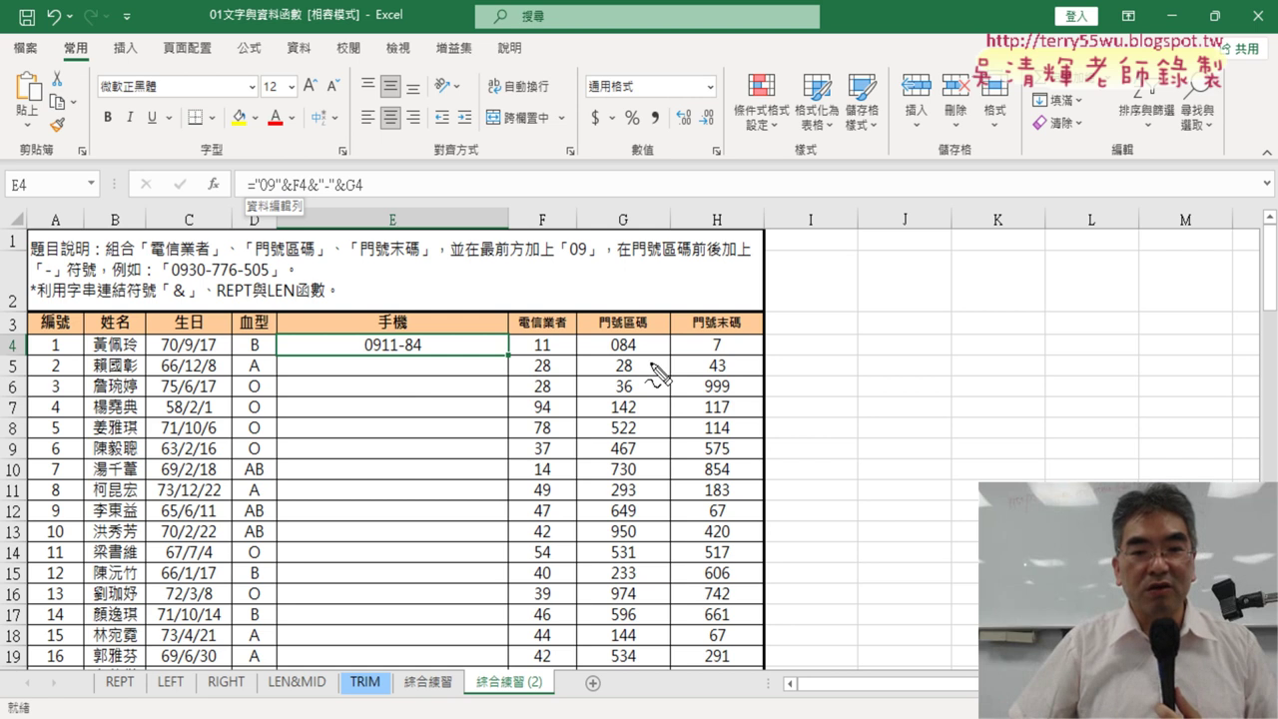
{"action": "mouse_move", "coordinate": [651, 366]}
{"action": "left_mouse_down"}
{"action": "mouse_move", "coordinate": [640, 335]}
{"action": "mouse_move", "coordinate": [455, 318]}
{"action": "mouse_move", "coordinate": [417, 344]}
{"action": "mouse_move", "coordinate": [446, 342]}
{"action": "left_mouse_up"}
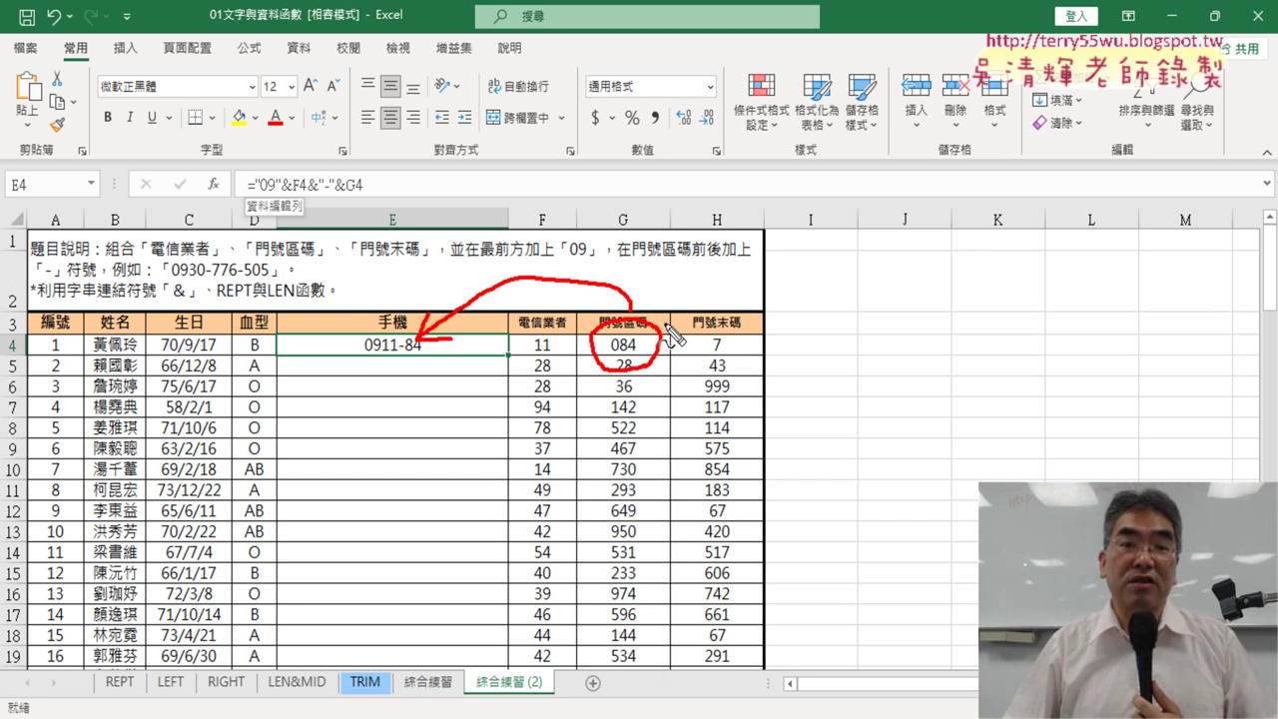
{"action": "left_click_drag", "start_coordinate": [659, 338], "coordinate": [644, 350]}
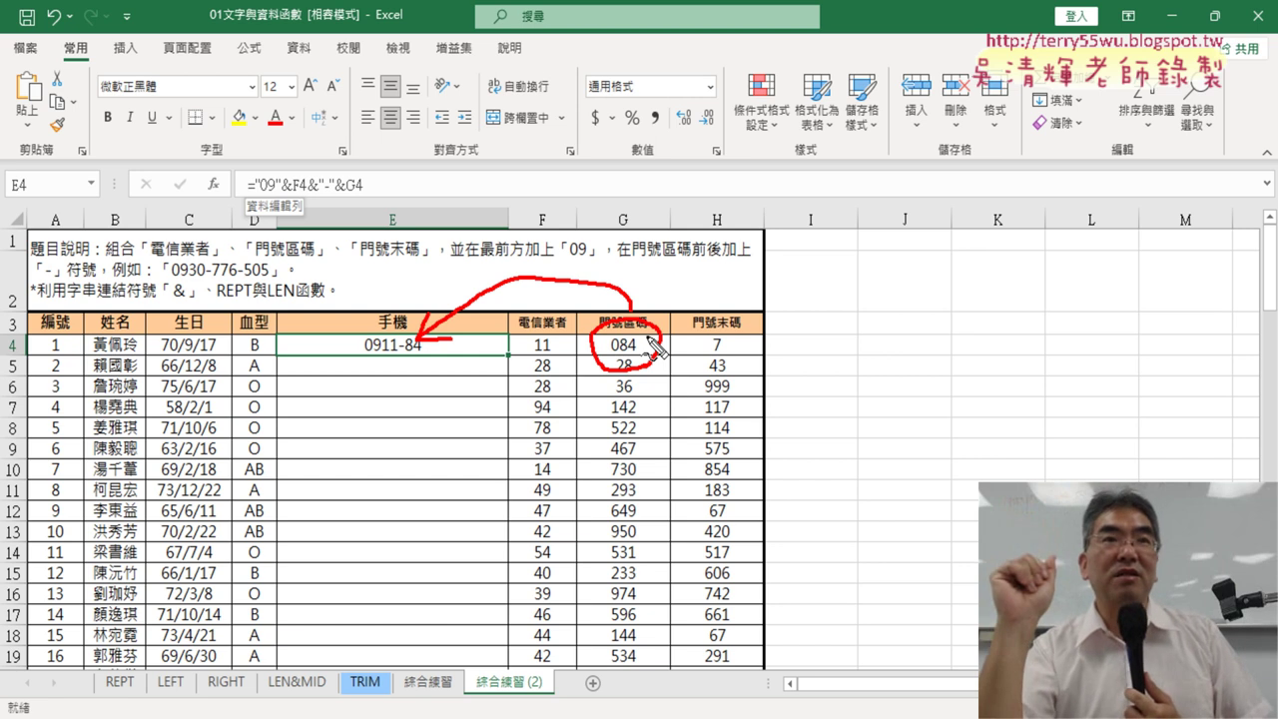
{"action": "key", "text": "Escape"}
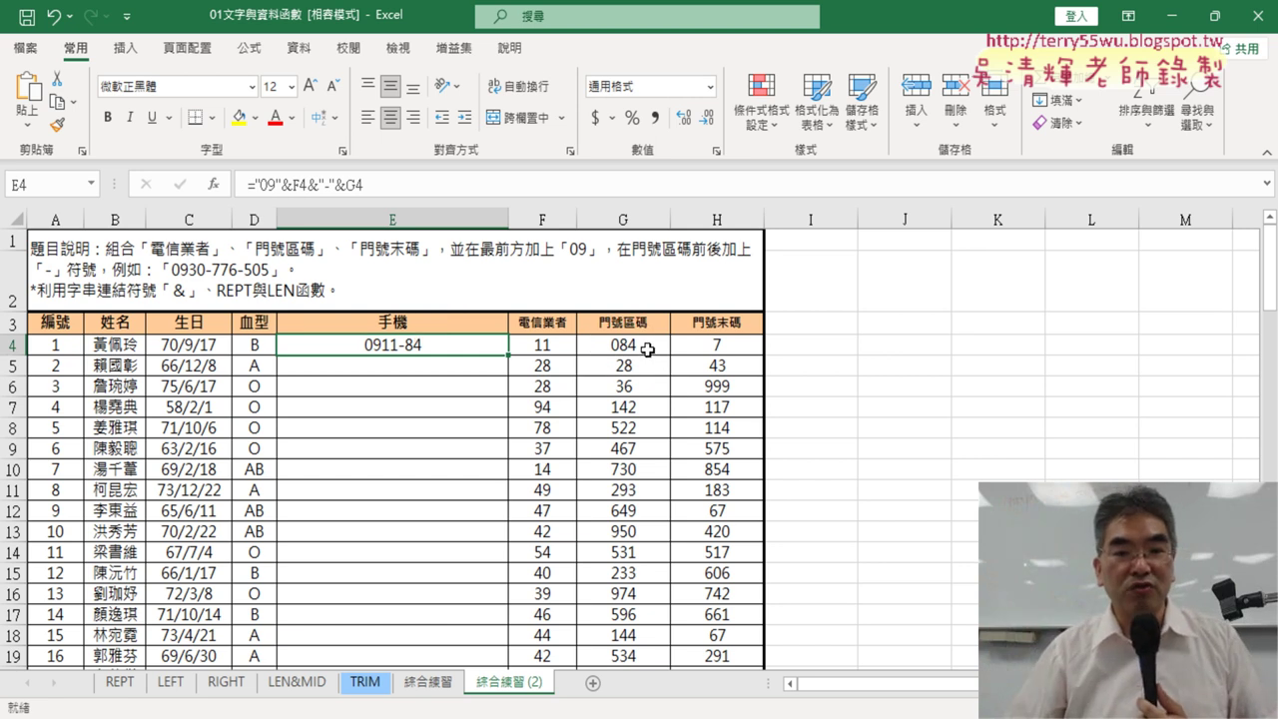
{"action": "left_click", "coordinate": [649, 346]}
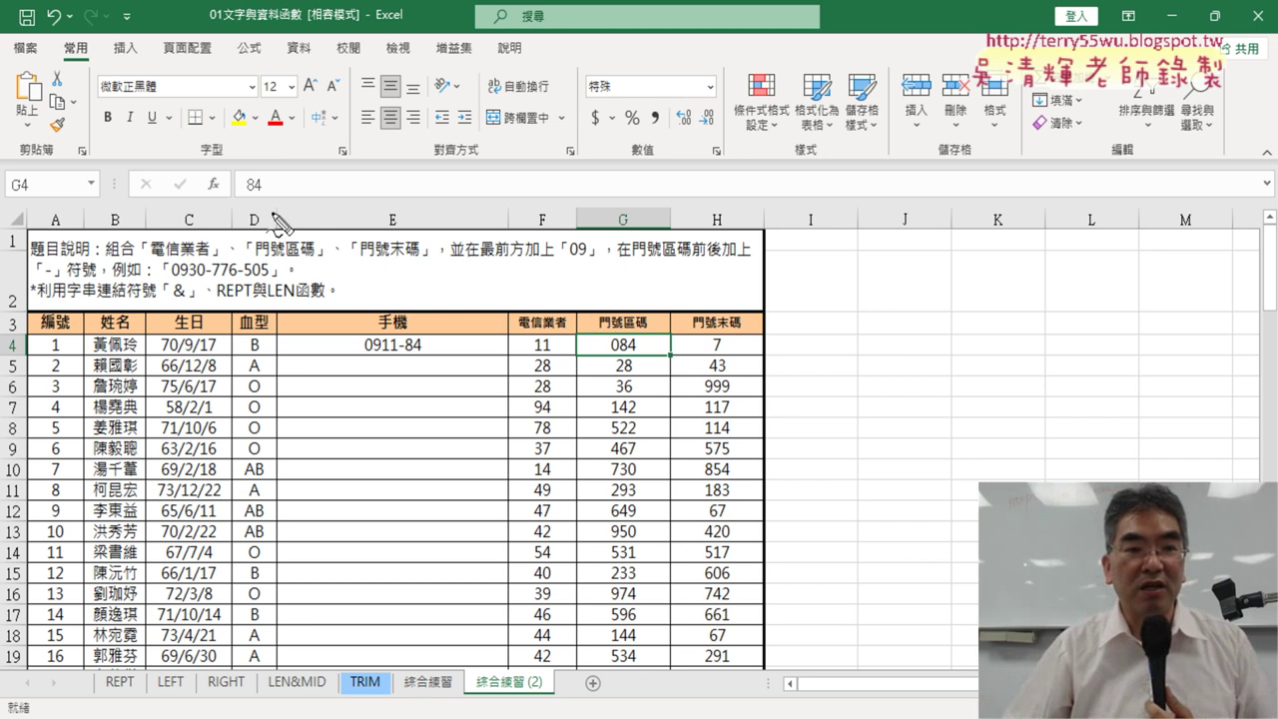
{"action": "left_click_drag", "start_coordinate": [238, 214], "coordinate": [275, 212]}
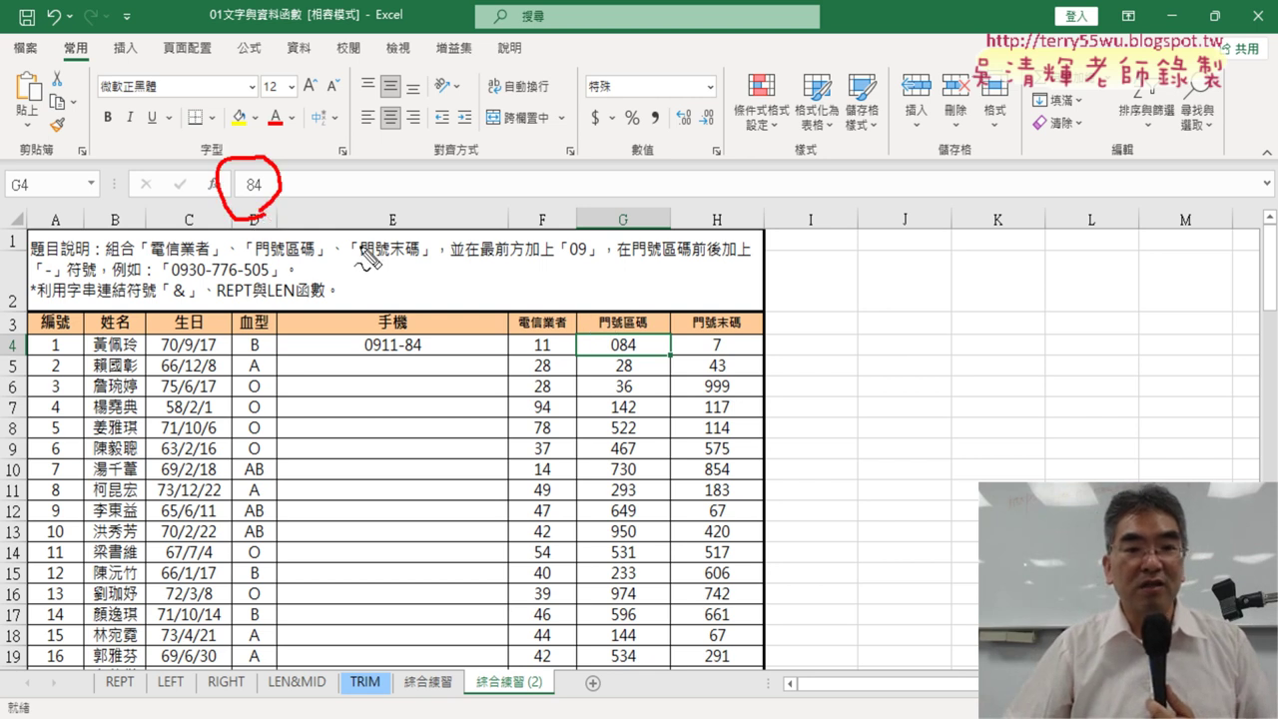
{"action": "left_click_drag", "start_coordinate": [645, 357], "coordinate": [599, 330]}
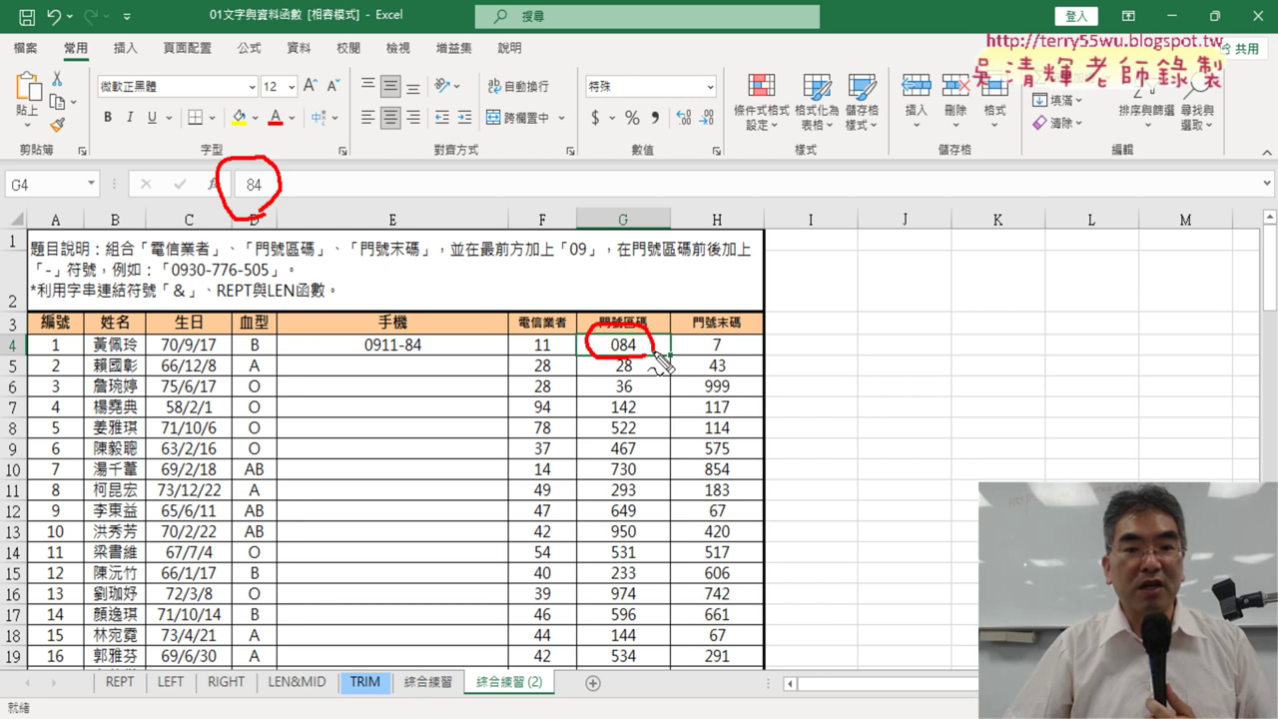
{"action": "mouse_move", "coordinate": [559, 292]}
{"action": "left_mouse_down"}
{"action": "mouse_move", "coordinate": [574, 305]}
{"action": "mouse_move", "coordinate": [300, 222]}
{"action": "mouse_move", "coordinate": [285, 197]}
{"action": "mouse_move", "coordinate": [337, 186]}
{"action": "left_mouse_up"}
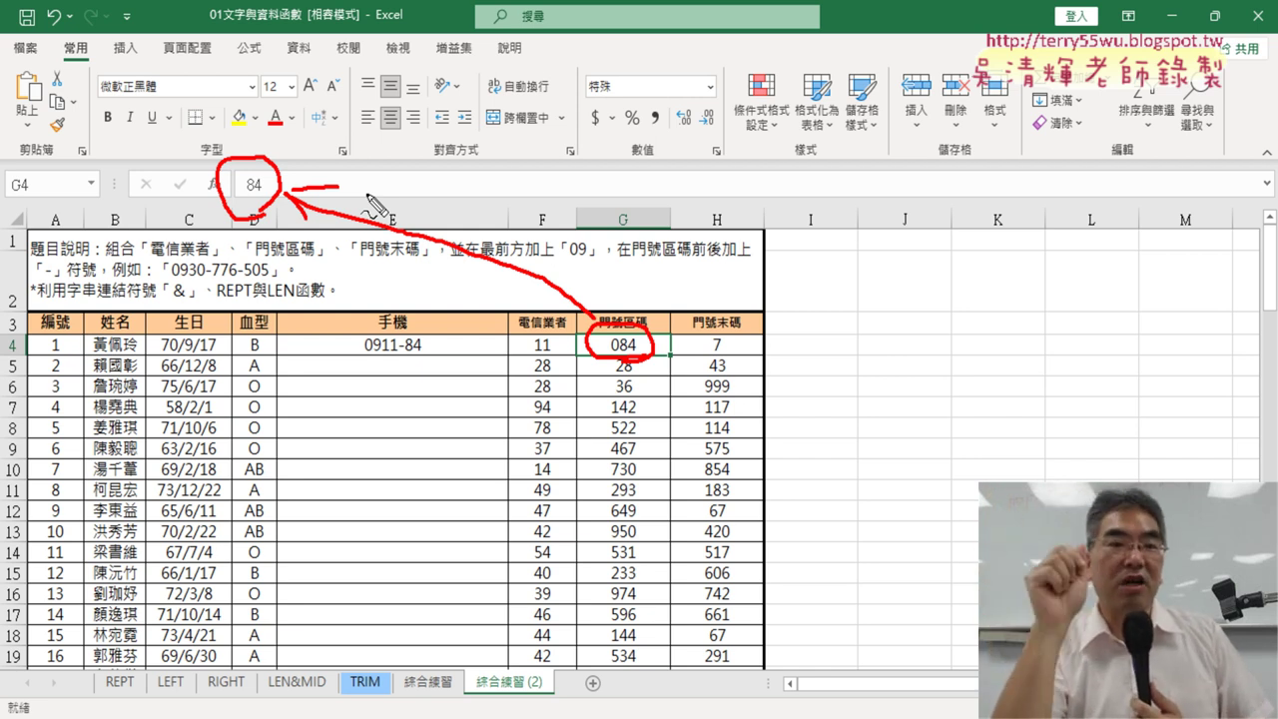
{"action": "key", "text": "Escape"}
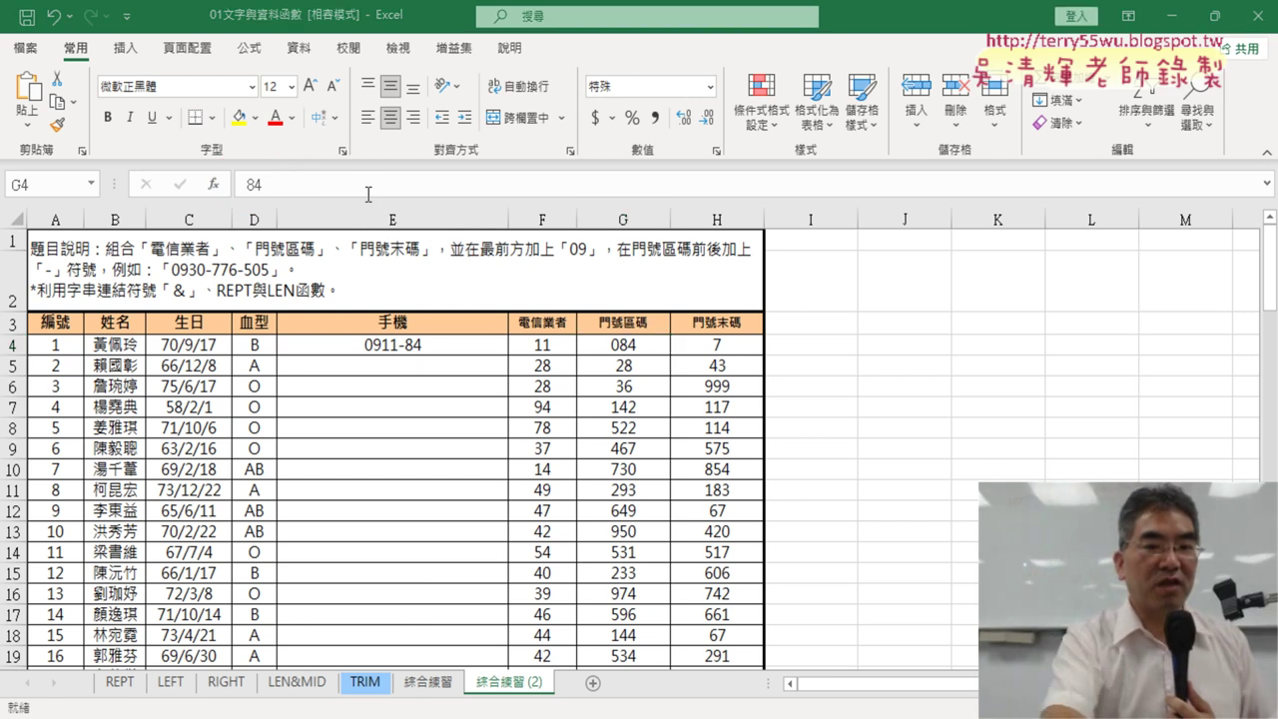
{"action": "left_click", "coordinate": [434, 345]}
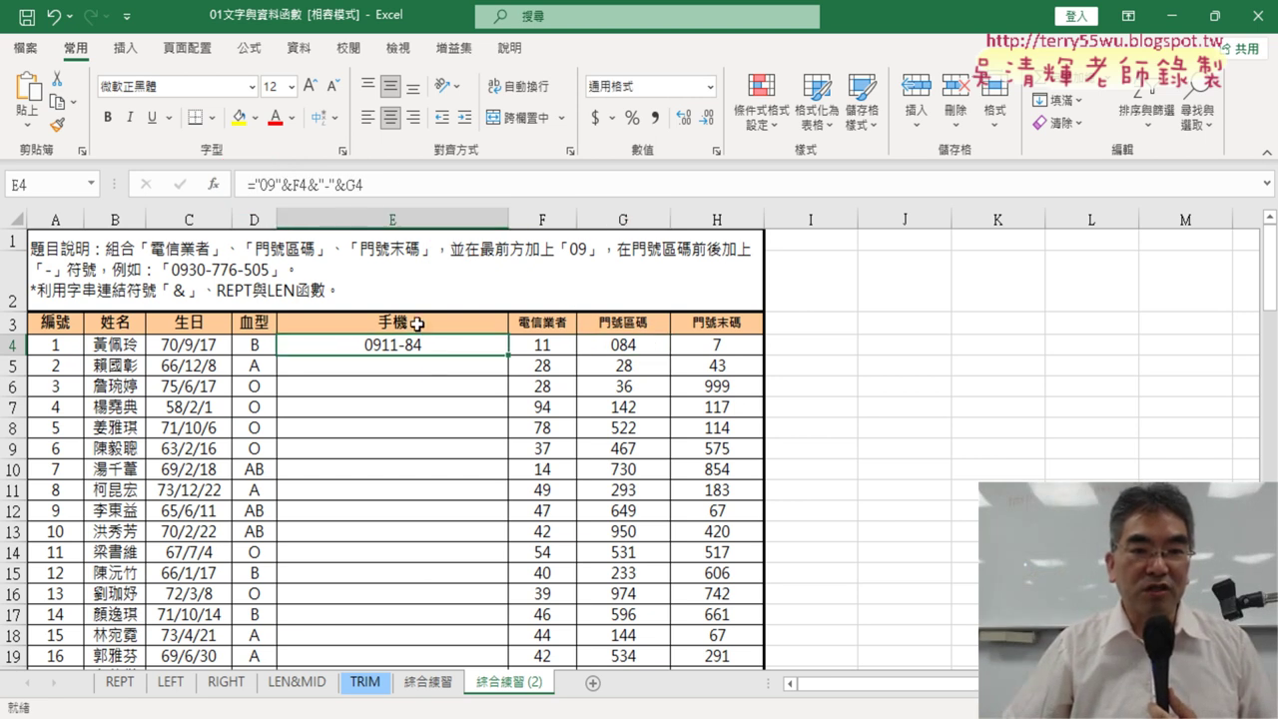
Replace the G4 reference in E4's formula with TEXT(G4,"000")
{"action": "double_click", "coordinate": [351, 185]}
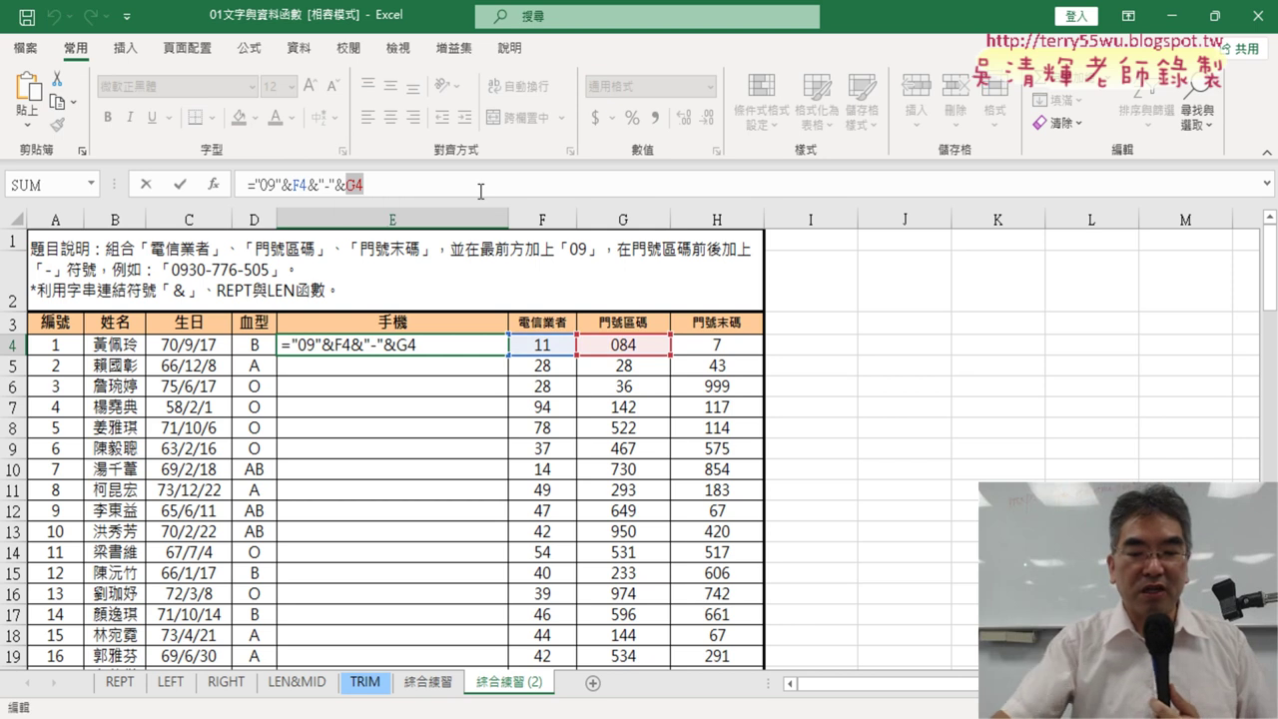
{"action": "key", "text": "Delete"}
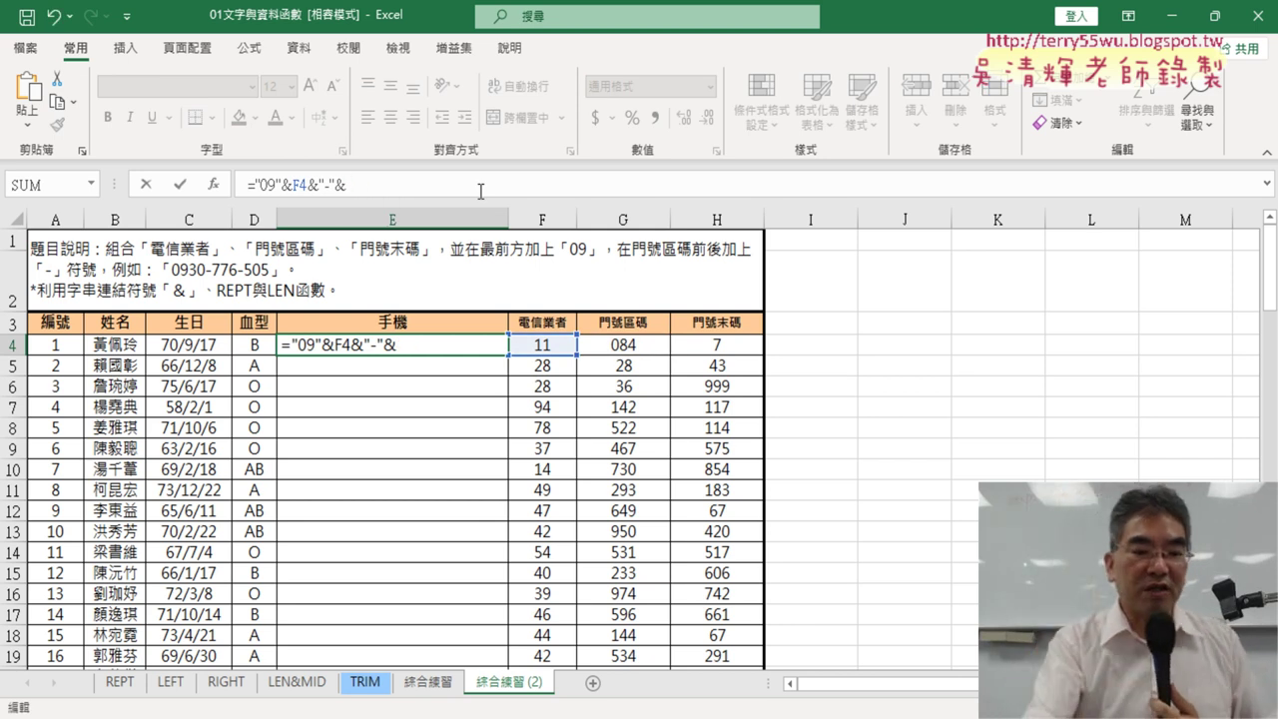
{"action": "type", "text": "t"}
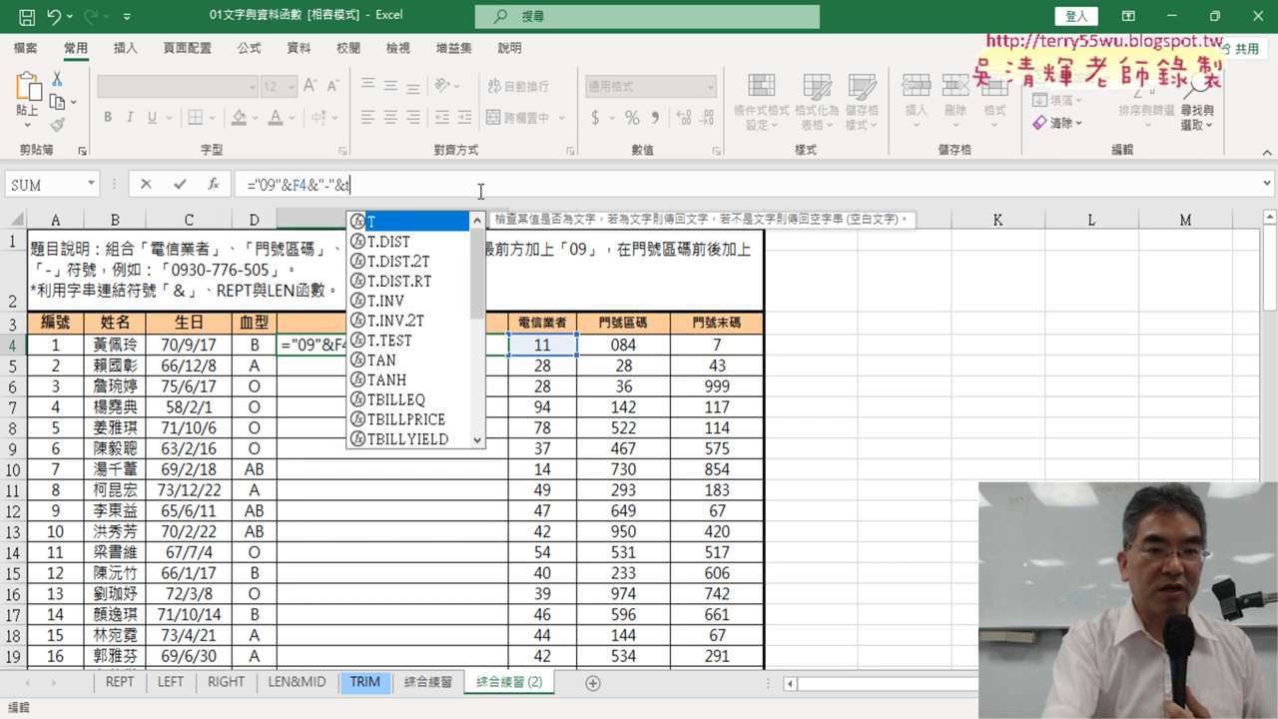
{"action": "type", "text": "ex"}
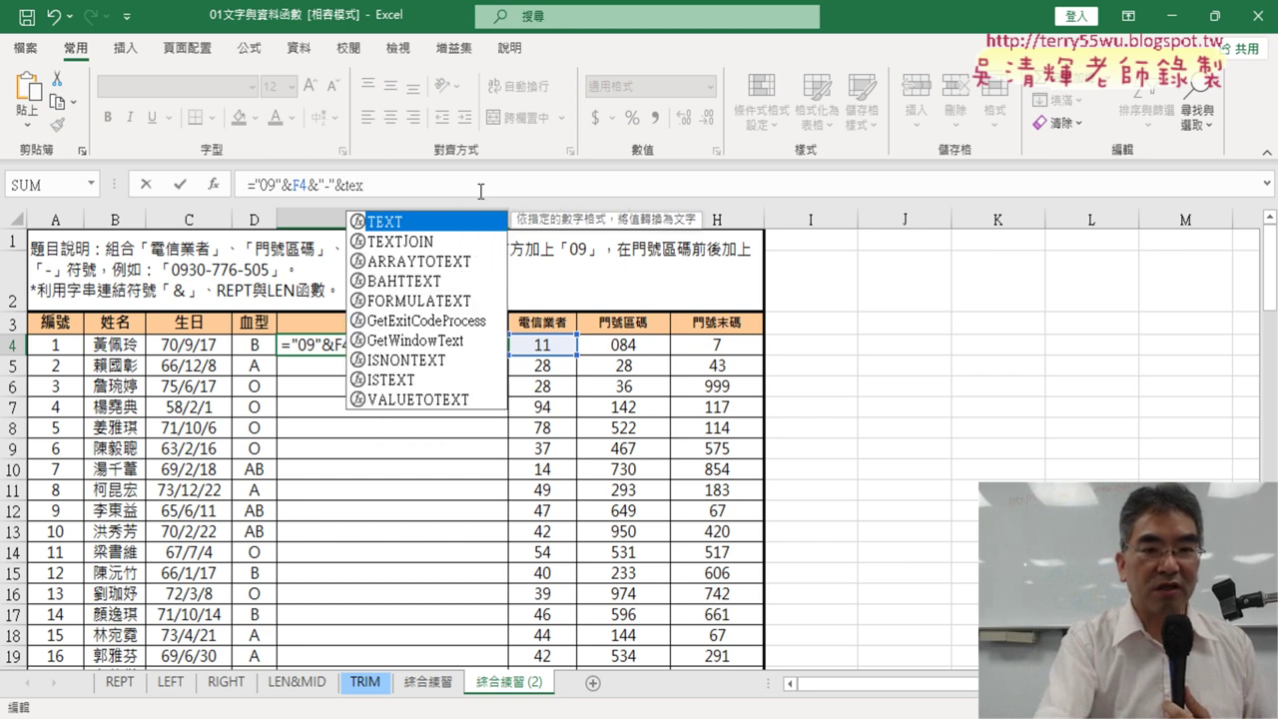
{"action": "type", "text": "t"}
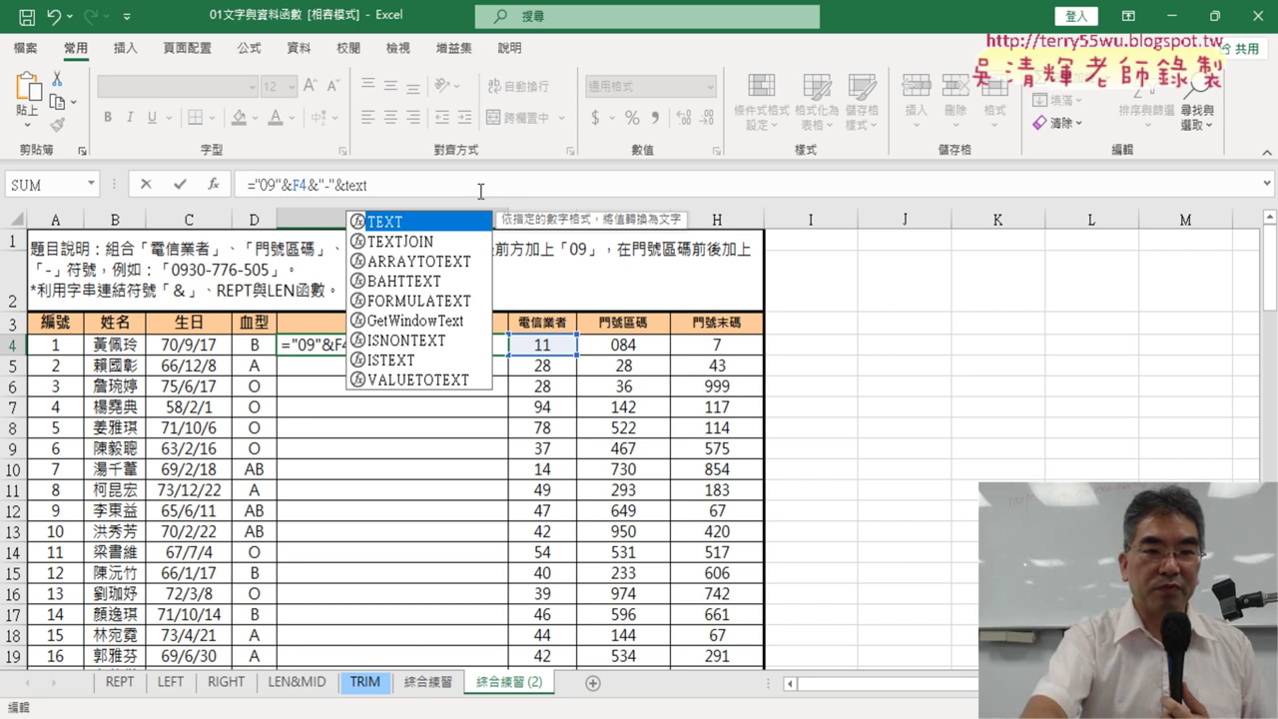
{"action": "type", "text": "("}
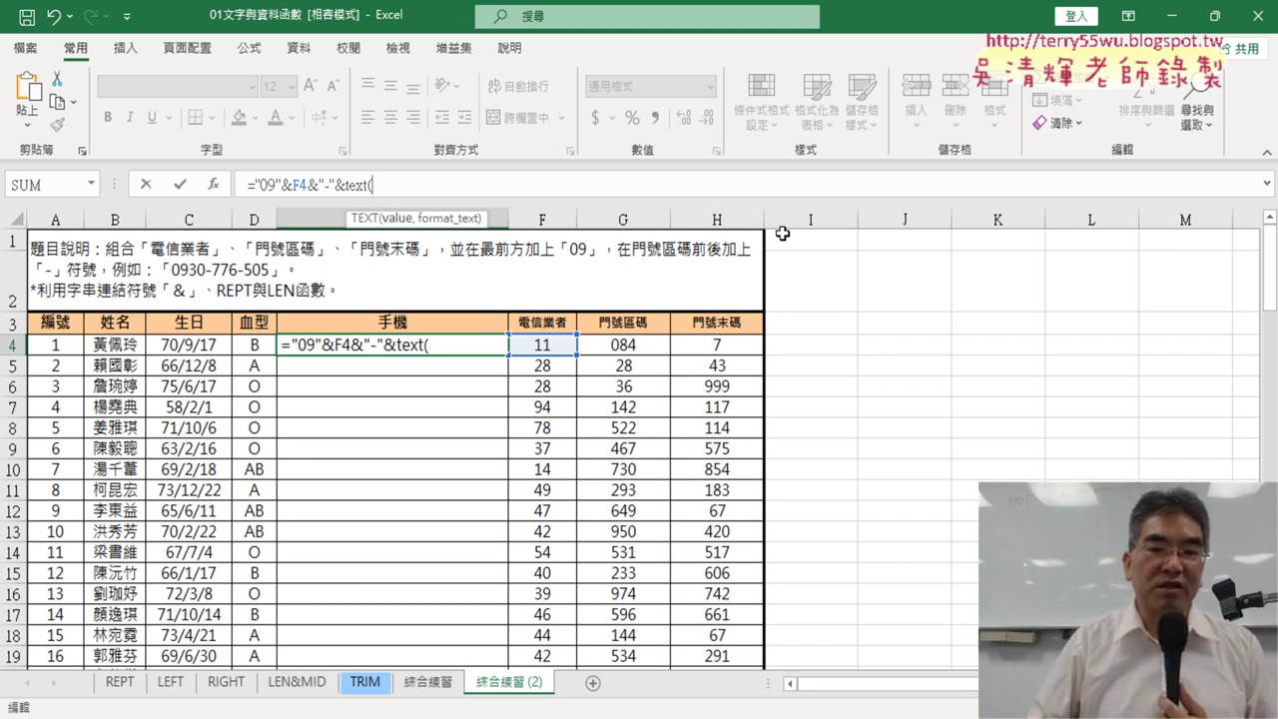
{"action": "left_click", "coordinate": [636, 347]}
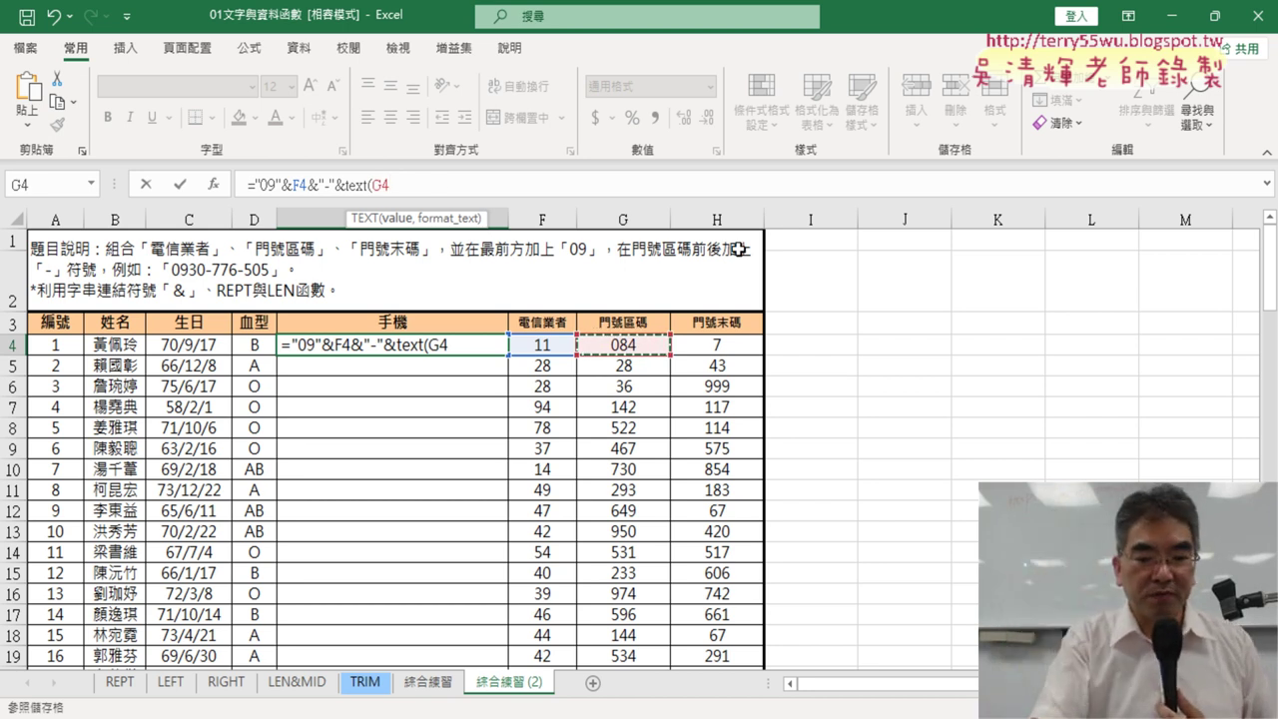
{"action": "type", "text": ","}
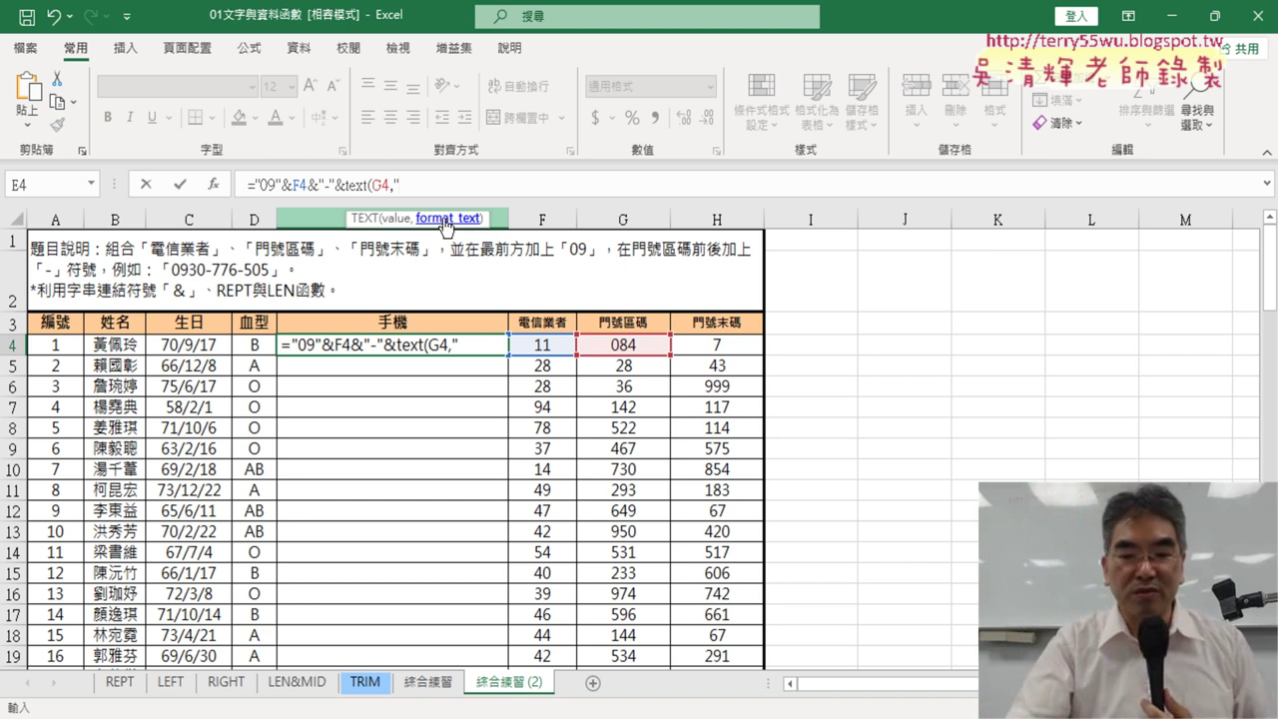
{"action": "type", "text": "000"}
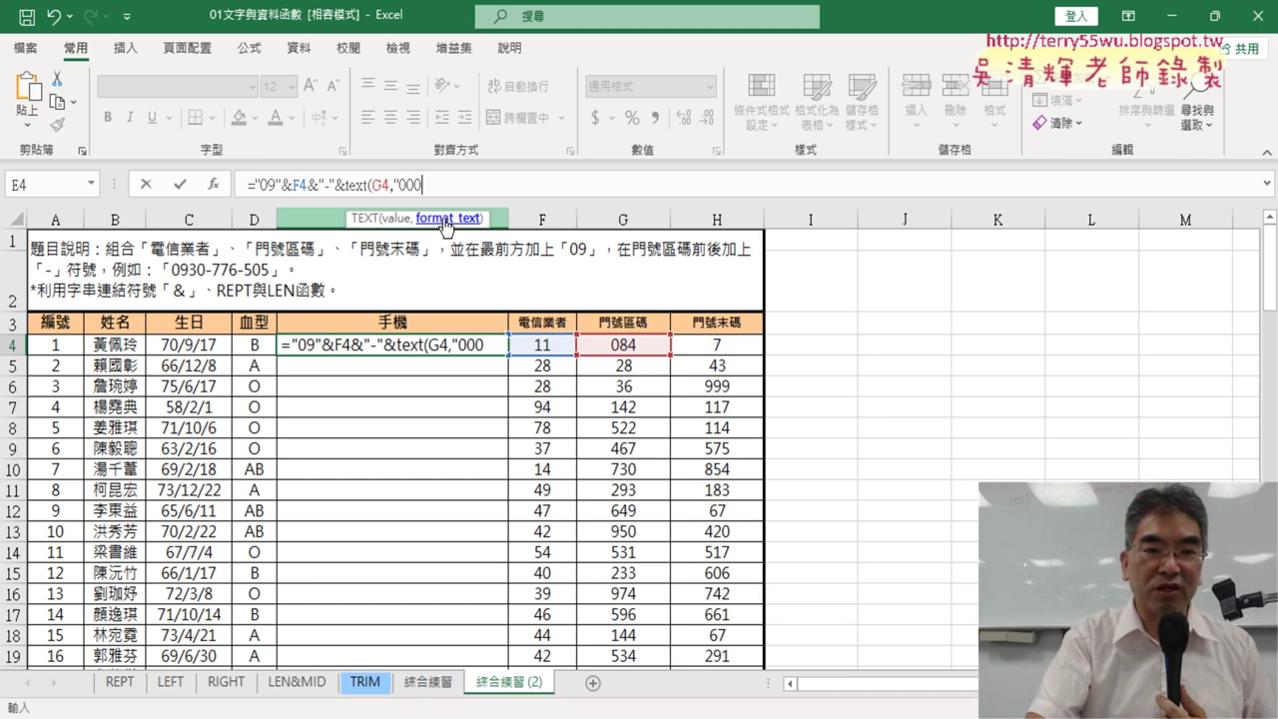
{"action": "type", "text": "\""}
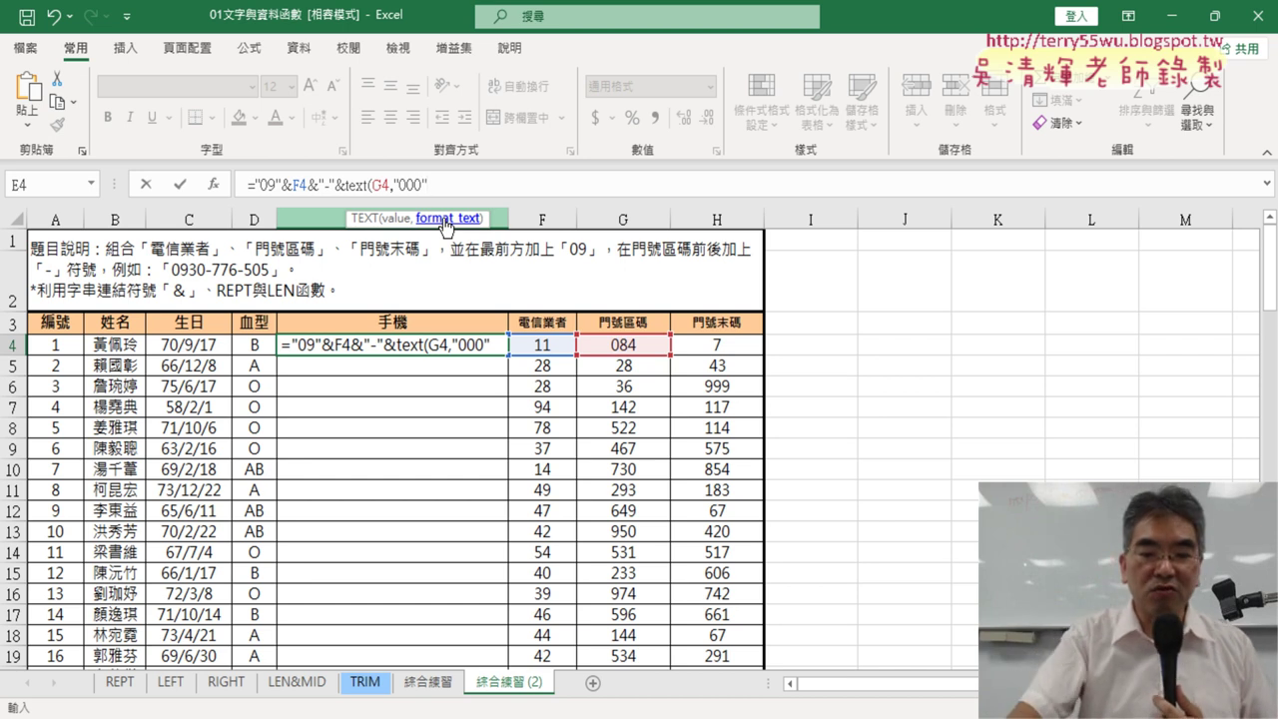
{"action": "type", "text": ")"}
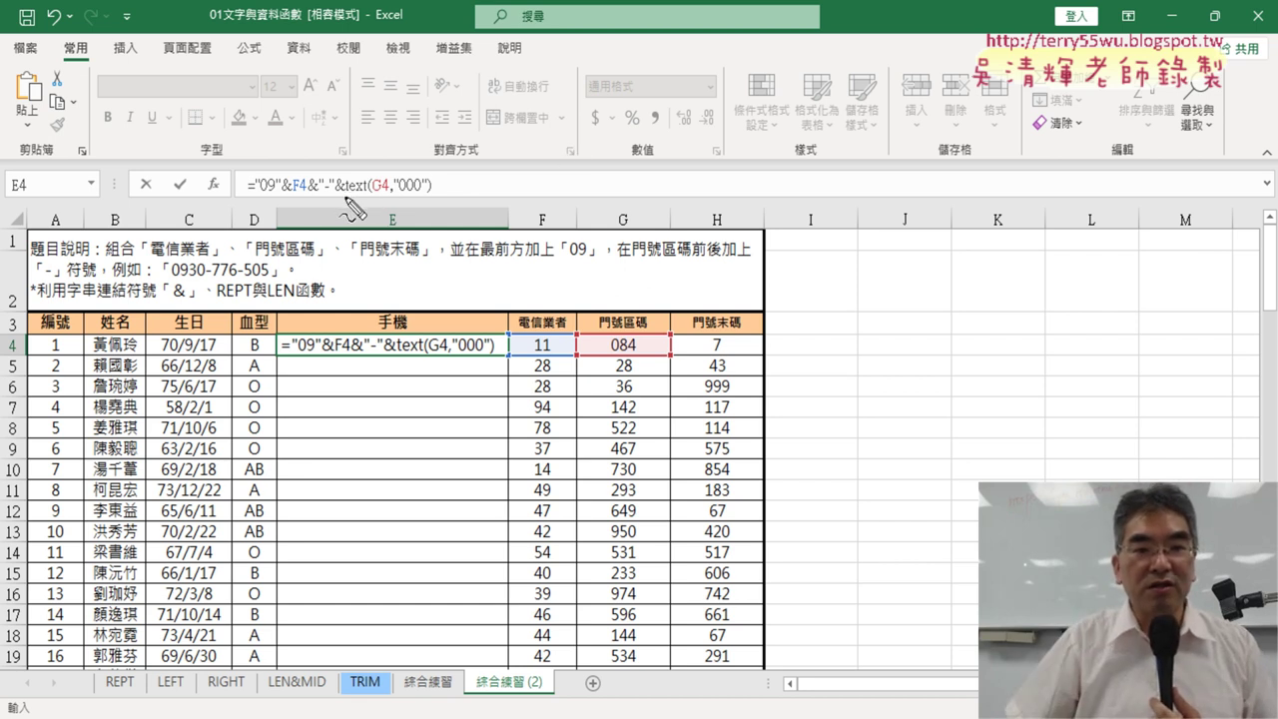
Commit the formula so E4 shows 0911-084, then select its TEXT(G4,"000") part
{"action": "left_click_drag", "start_coordinate": [343, 197], "coordinate": [366, 196]}
{"action": "left_click_drag", "start_coordinate": [605, 353], "coordinate": [642, 351]}
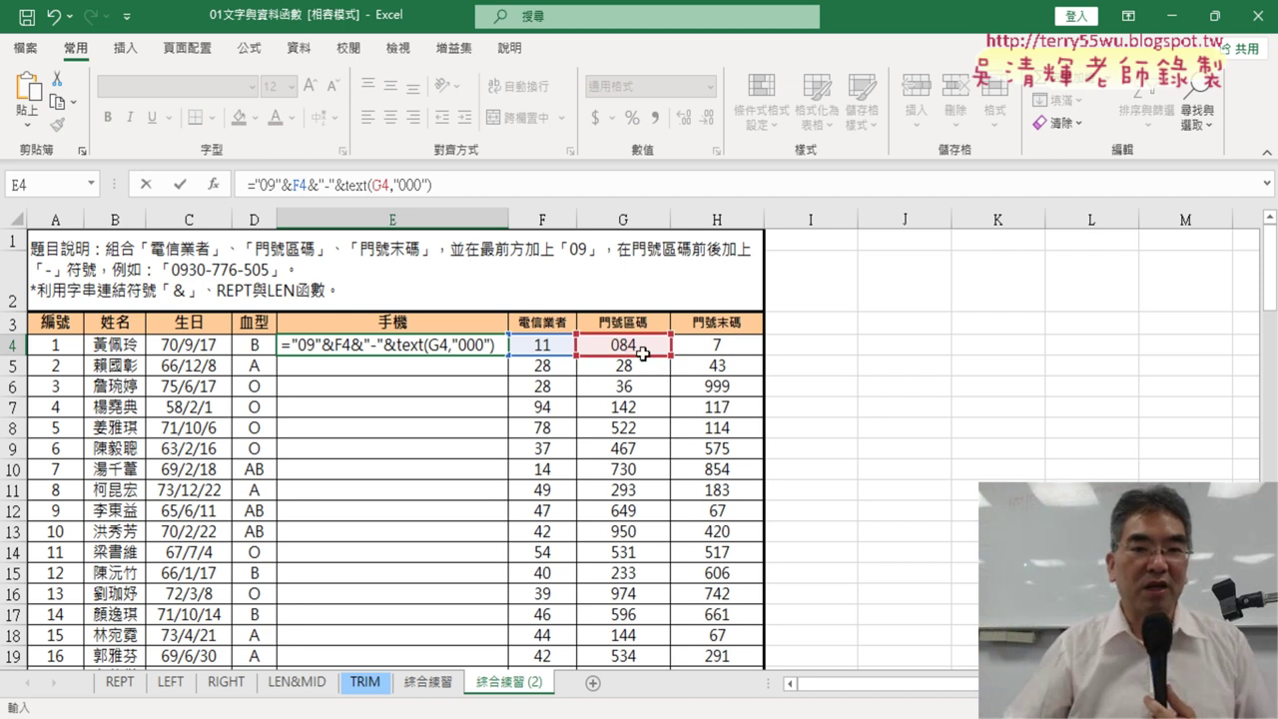
{"action": "left_click", "coordinate": [180, 183]}
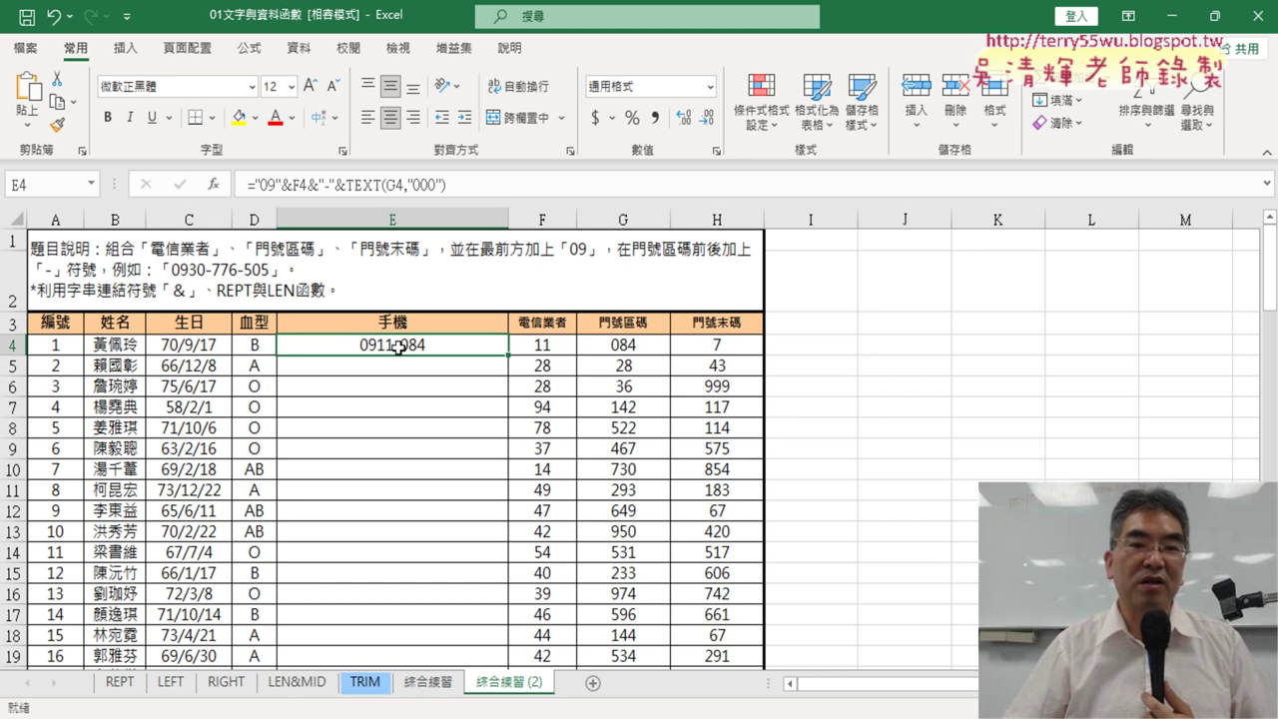
{"action": "left_click", "coordinate": [348, 185]}
{"action": "left_click_drag", "start_coordinate": [347, 185], "coordinate": [722, 173]}
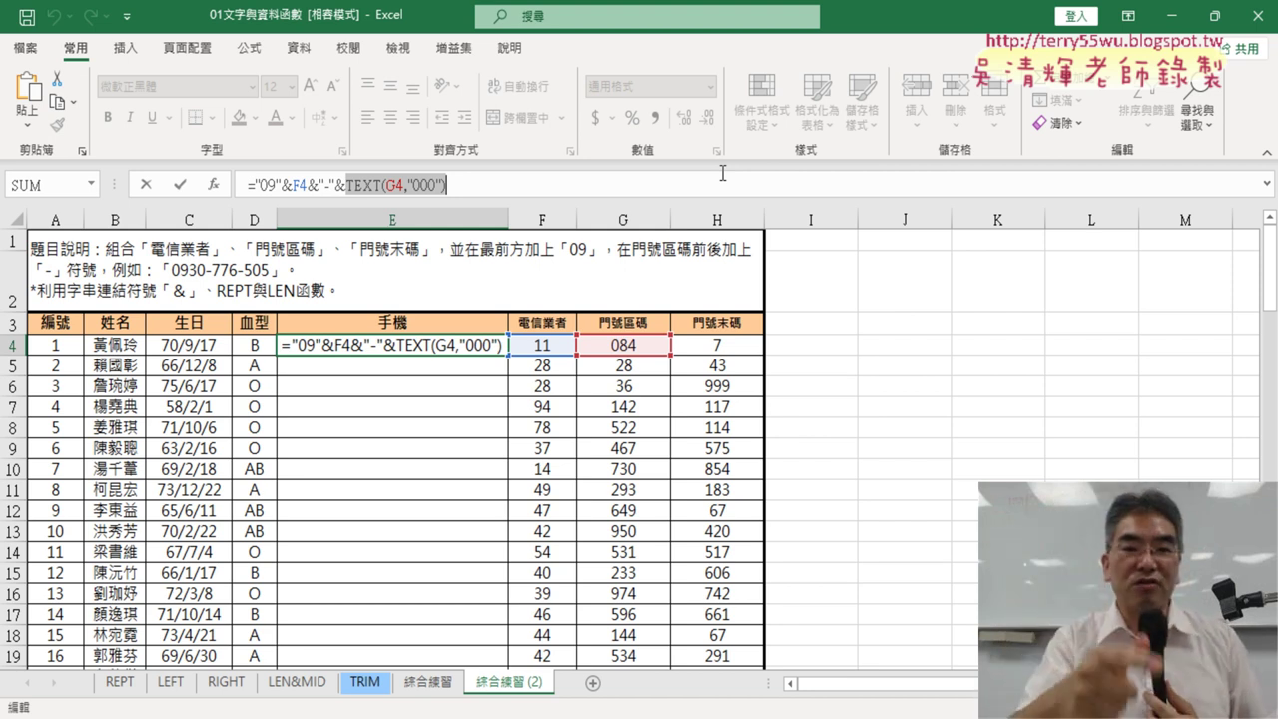
Append a copy of &"-"&TEXT(G4,"000") to the end of E4's formula
{"action": "left_click", "coordinate": [469, 194]}
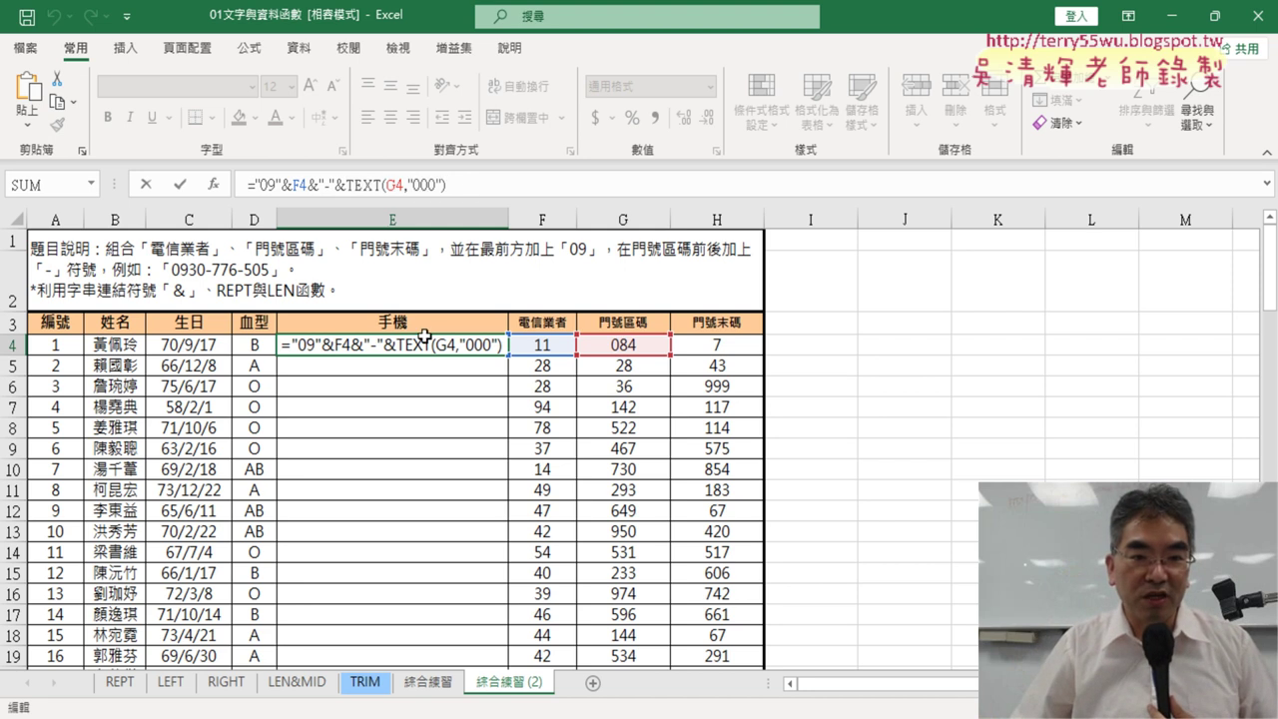
{"action": "left_click", "coordinate": [180, 186]}
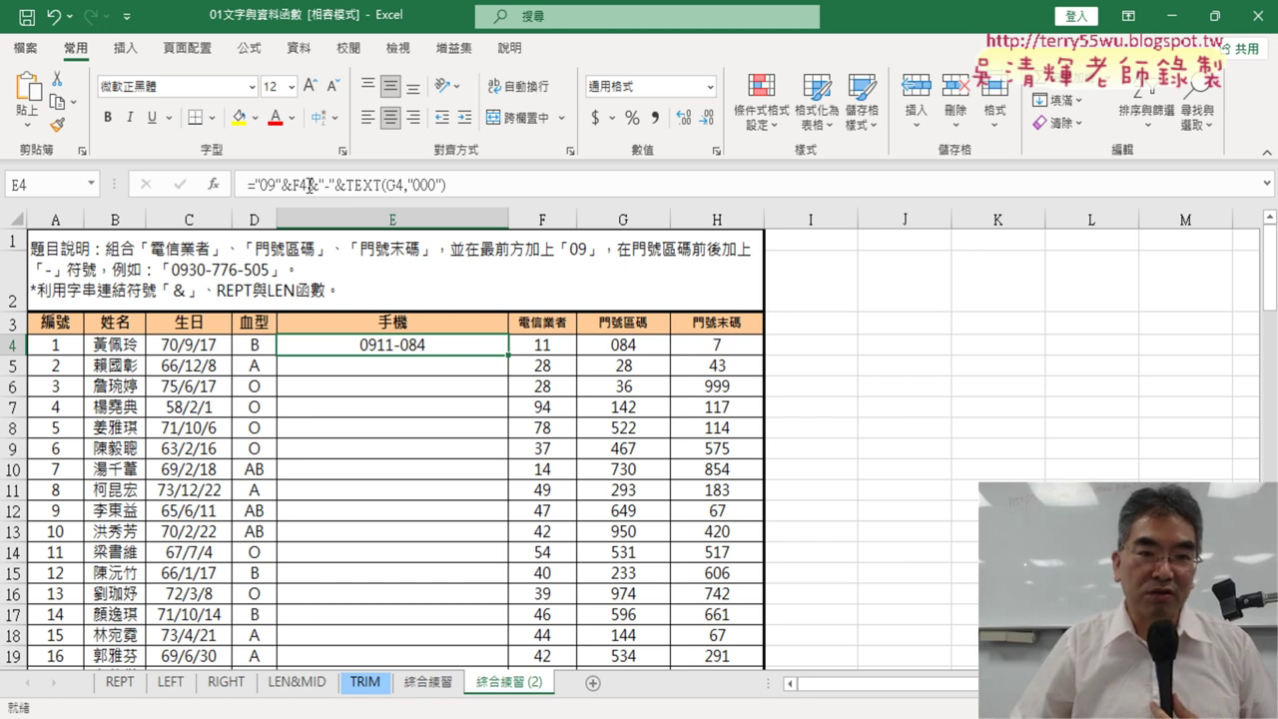
{"action": "left_click_drag", "start_coordinate": [306, 185], "coordinate": [446, 186]}
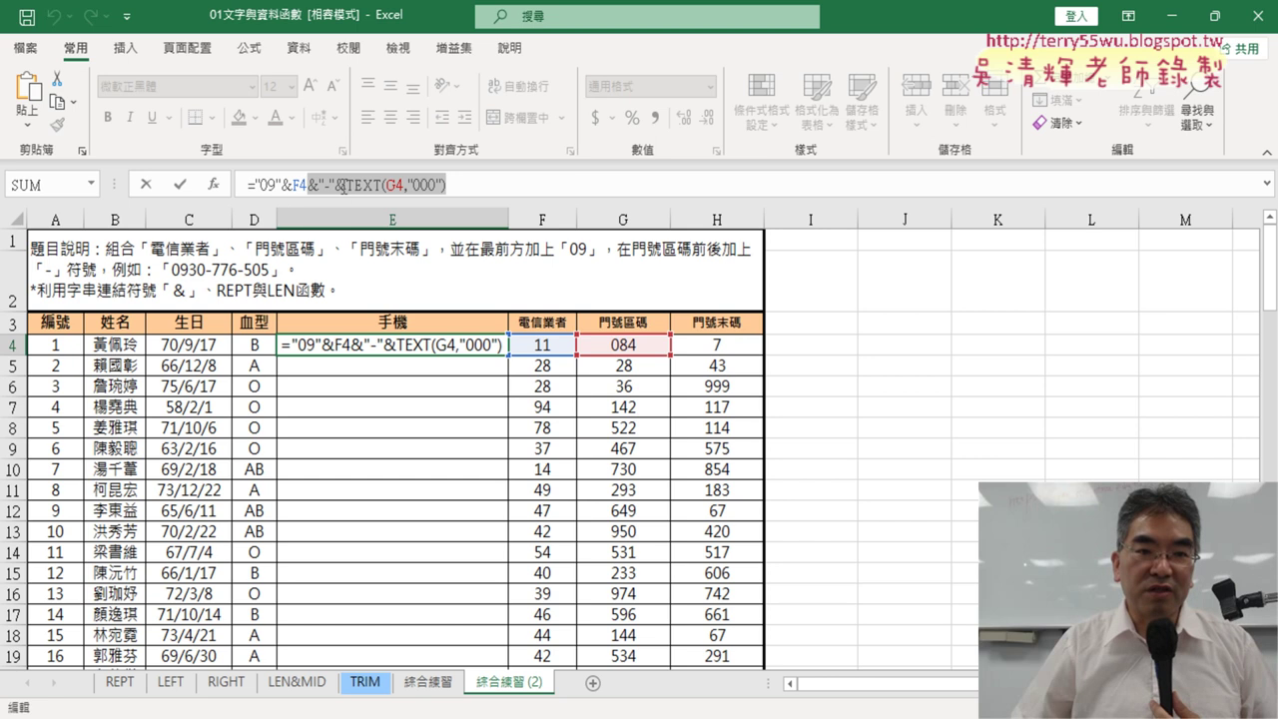
{"action": "right_click", "coordinate": [396, 181]}
{"action": "left_click", "coordinate": [446, 224]}
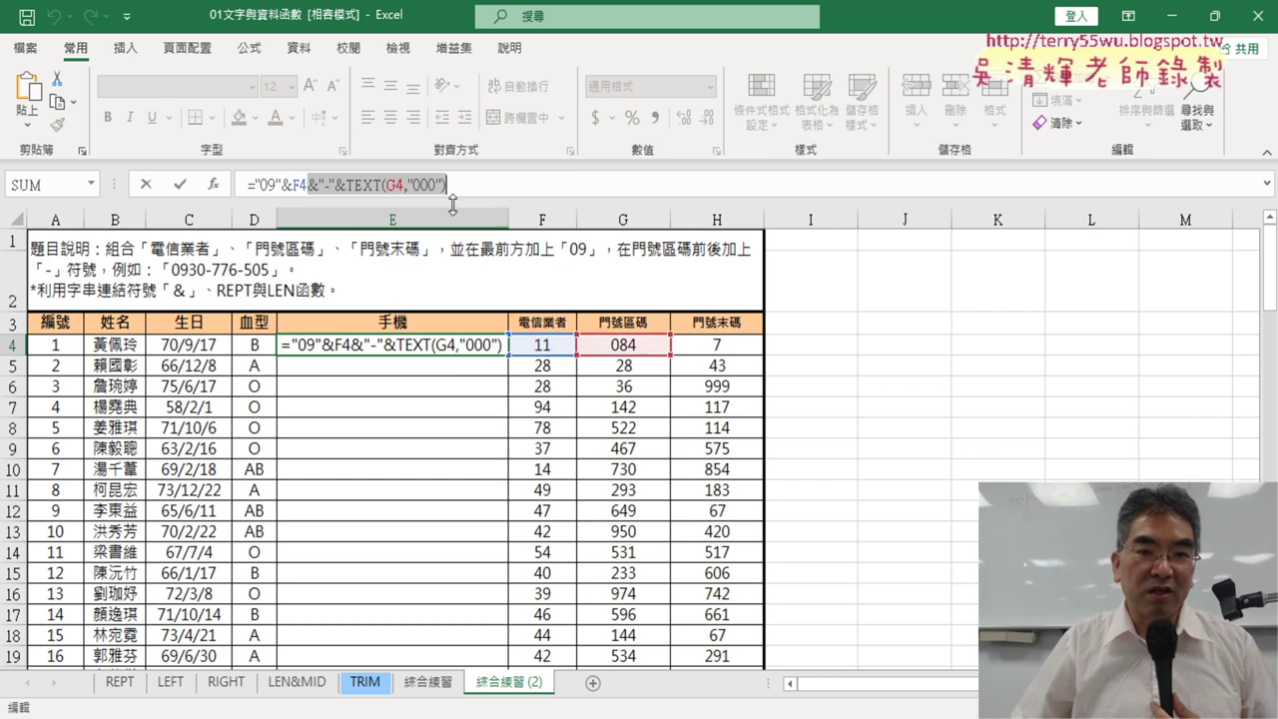
{"action": "left_click", "coordinate": [468, 188]}
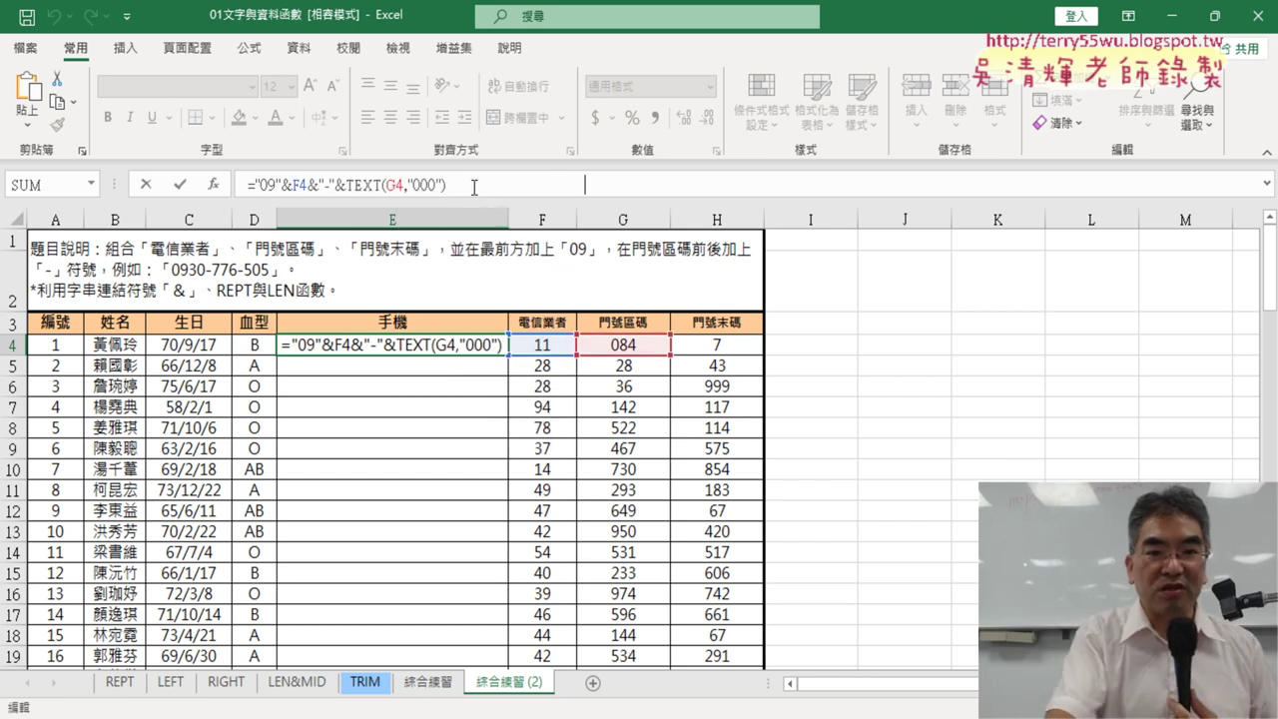
{"action": "key", "text": "ctrl+v"}
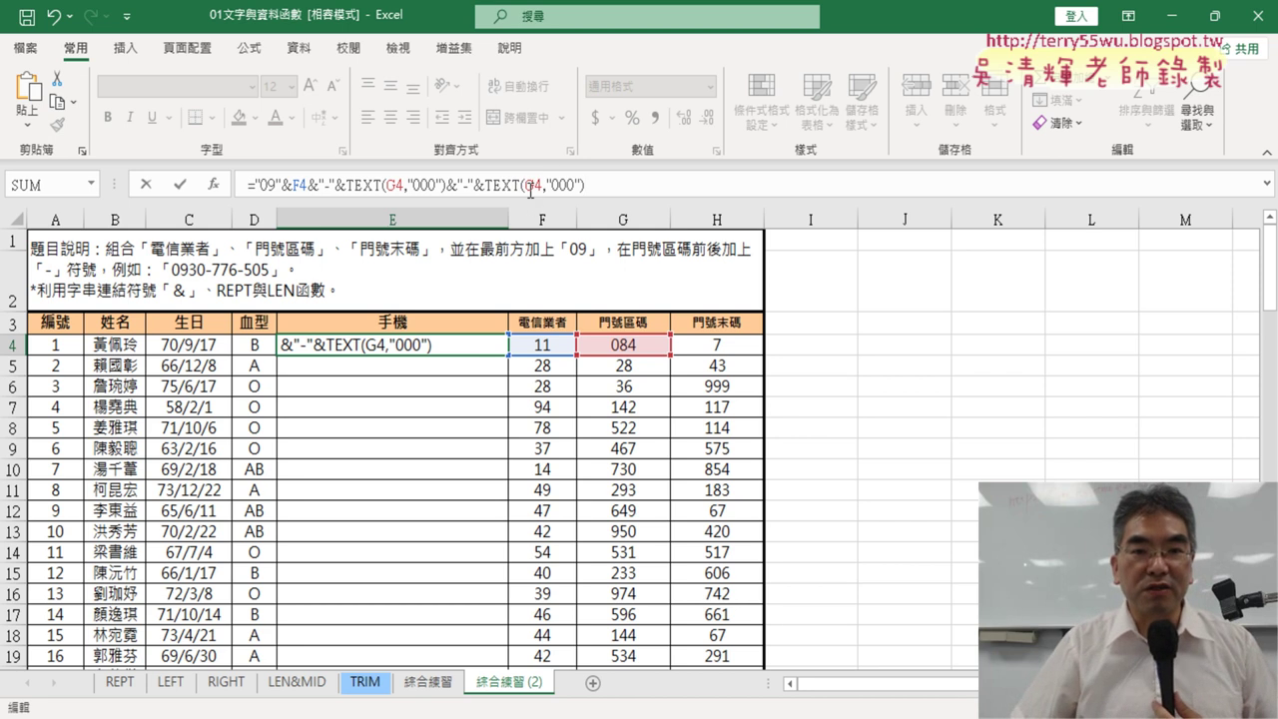
{"action": "left_click_drag", "start_coordinate": [527, 186], "coordinate": [544, 185]}
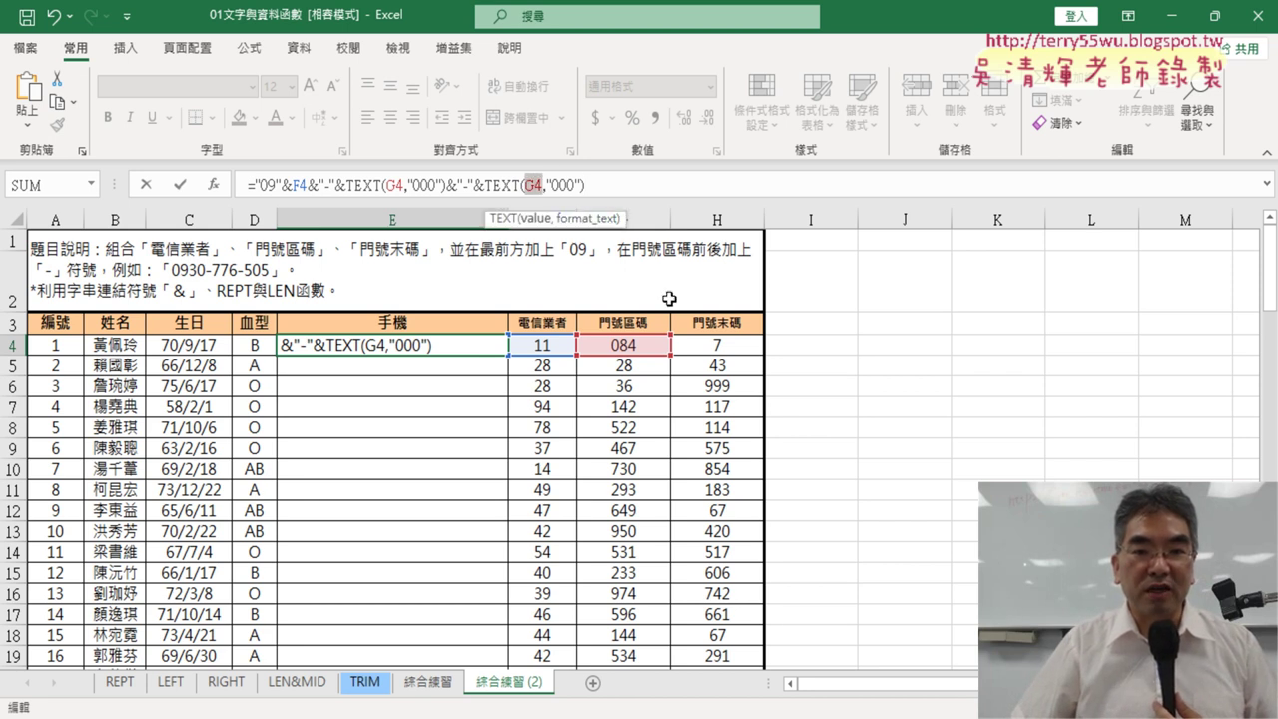
{"action": "left_click", "coordinate": [724, 345]}
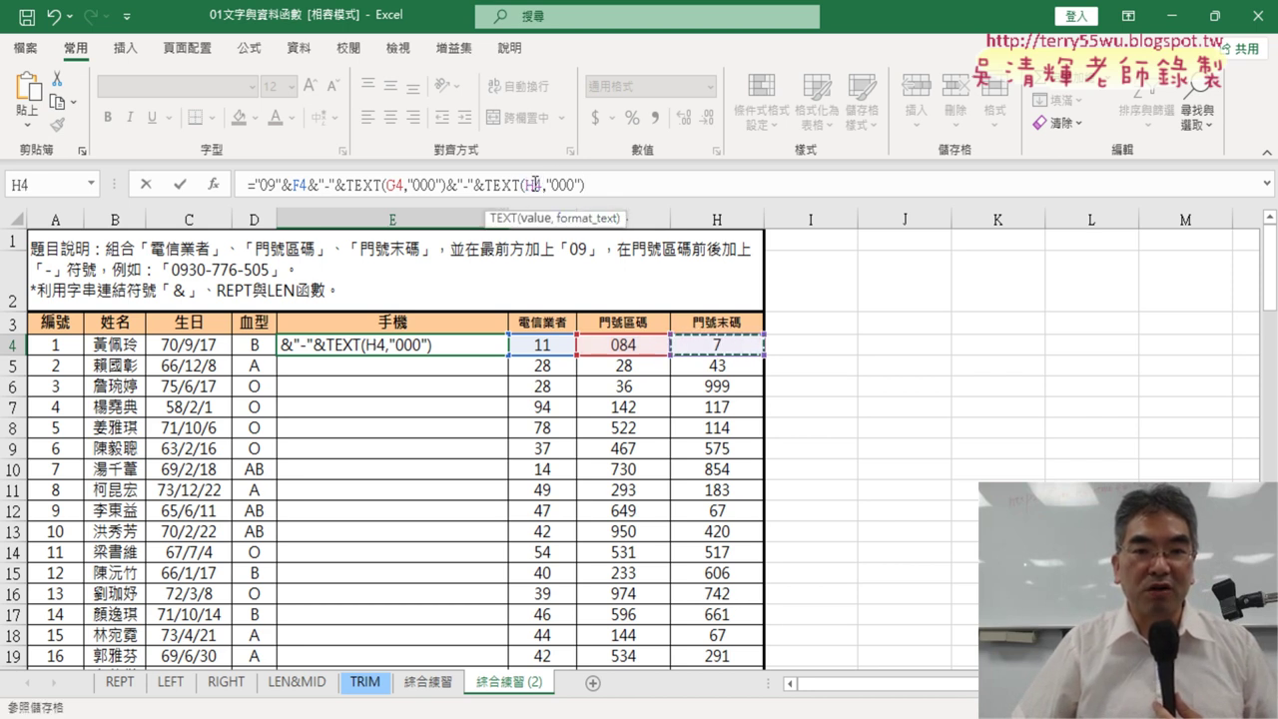
{"action": "left_click", "coordinate": [180, 185]}
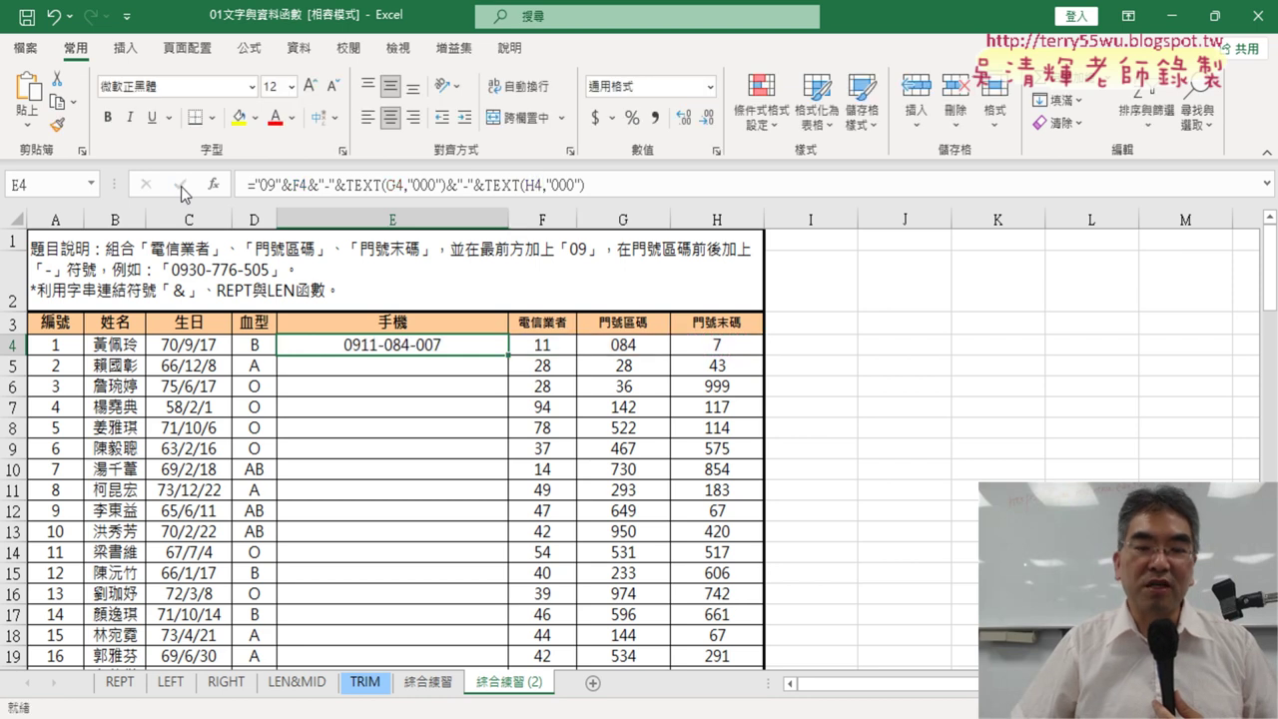
{"action": "double_click", "coordinate": [507, 355]}
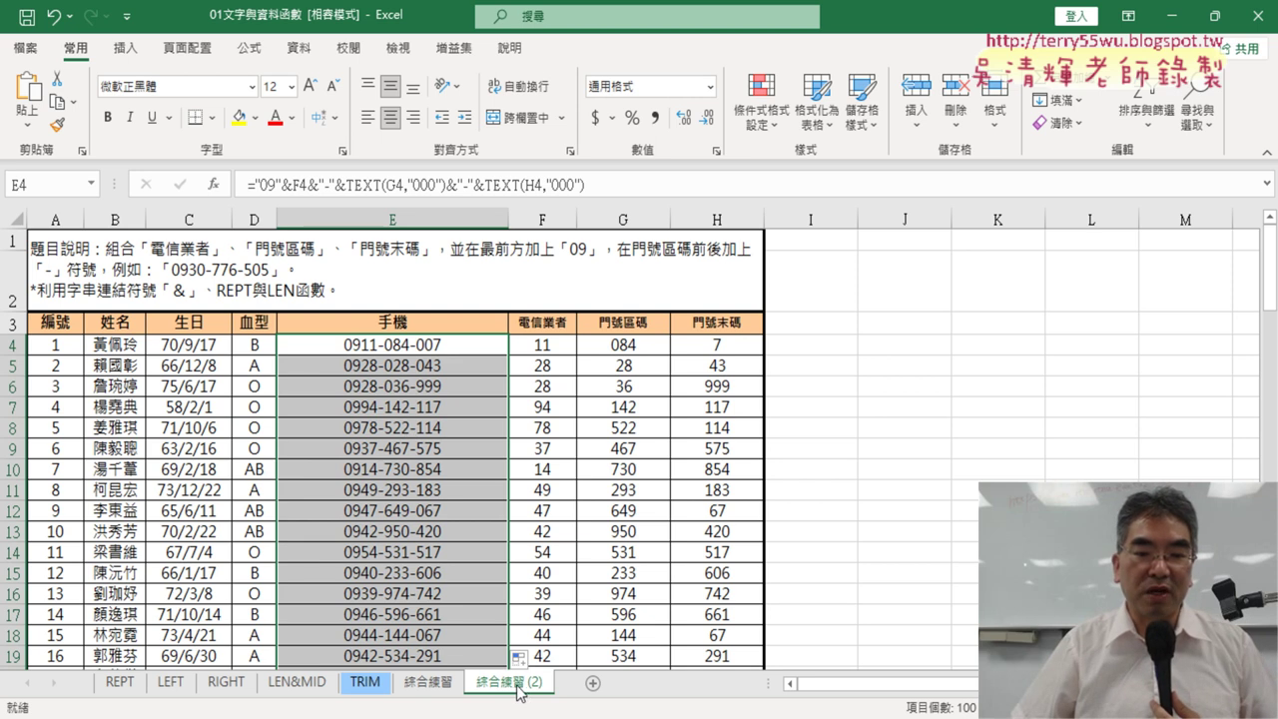
Change the sheet name 綜合練習 (2) to 綜合練習 (TEXT)
{"action": "double_click", "coordinate": [533, 688]}
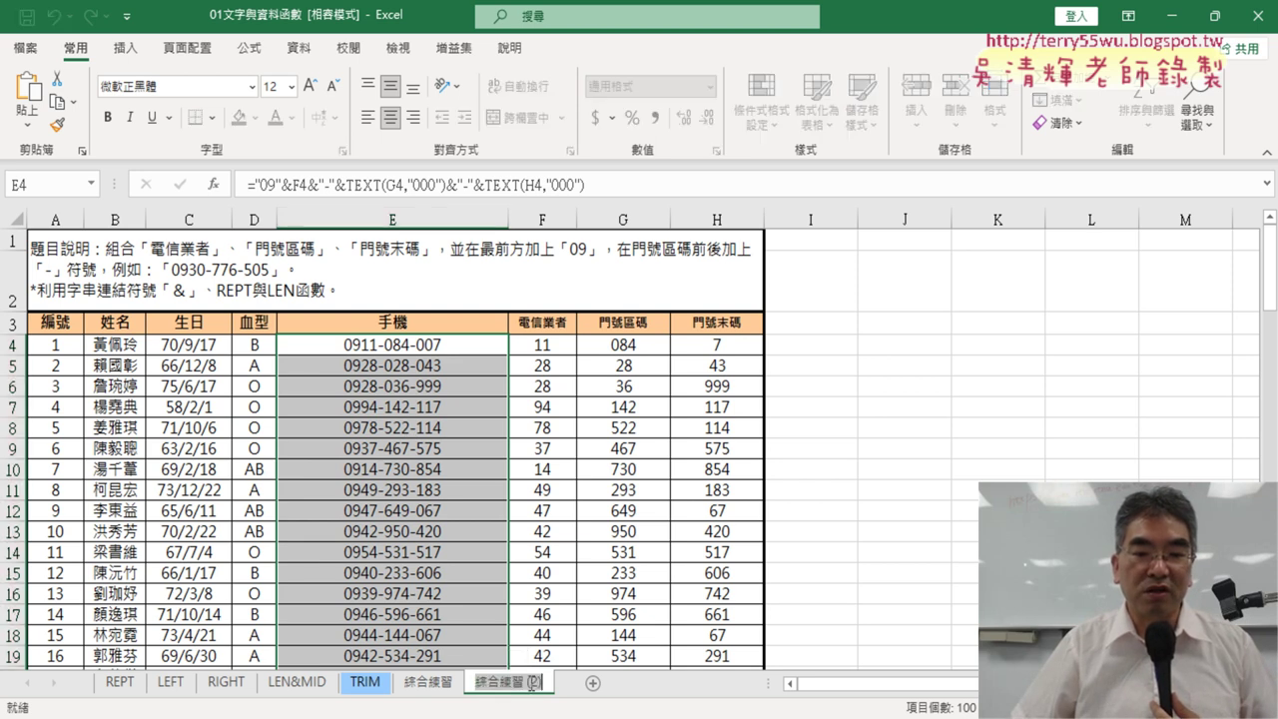
{"action": "left_click", "coordinate": [536, 682]}
{"action": "key", "text": "BackSpace"}
{"action": "key", "text": "BackSpace"}
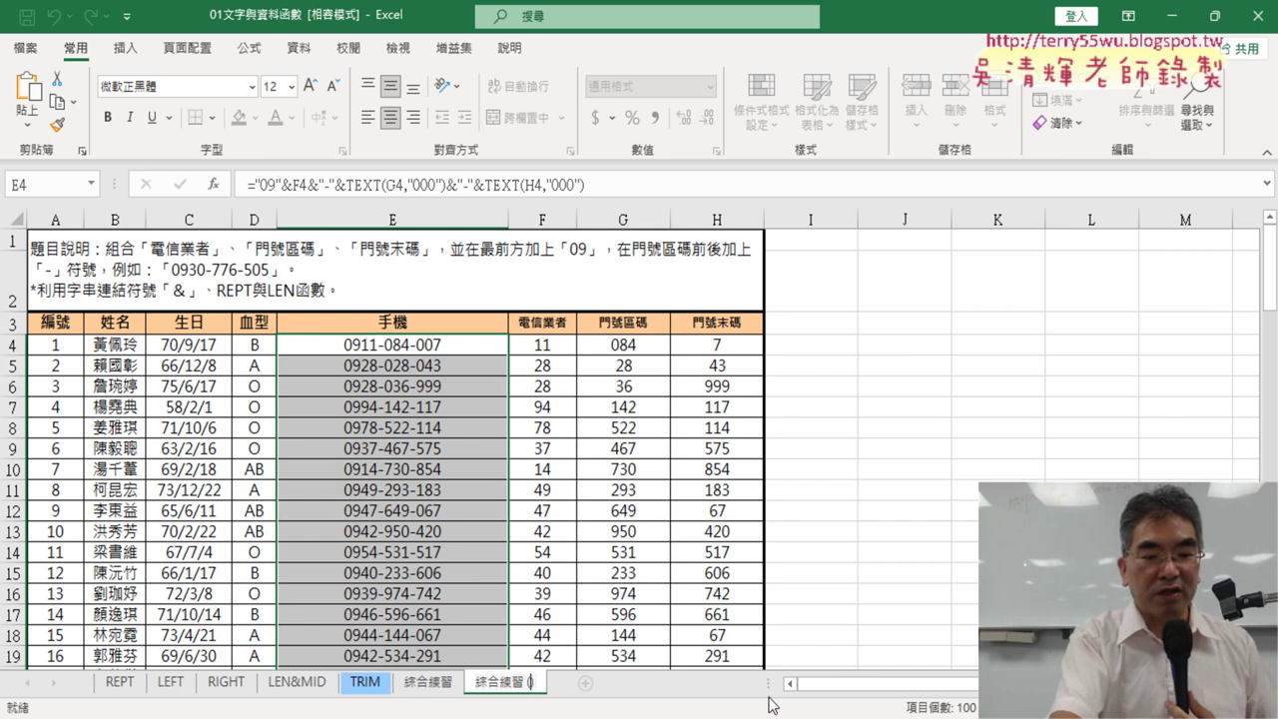
{"action": "type", "text": "TEX"}
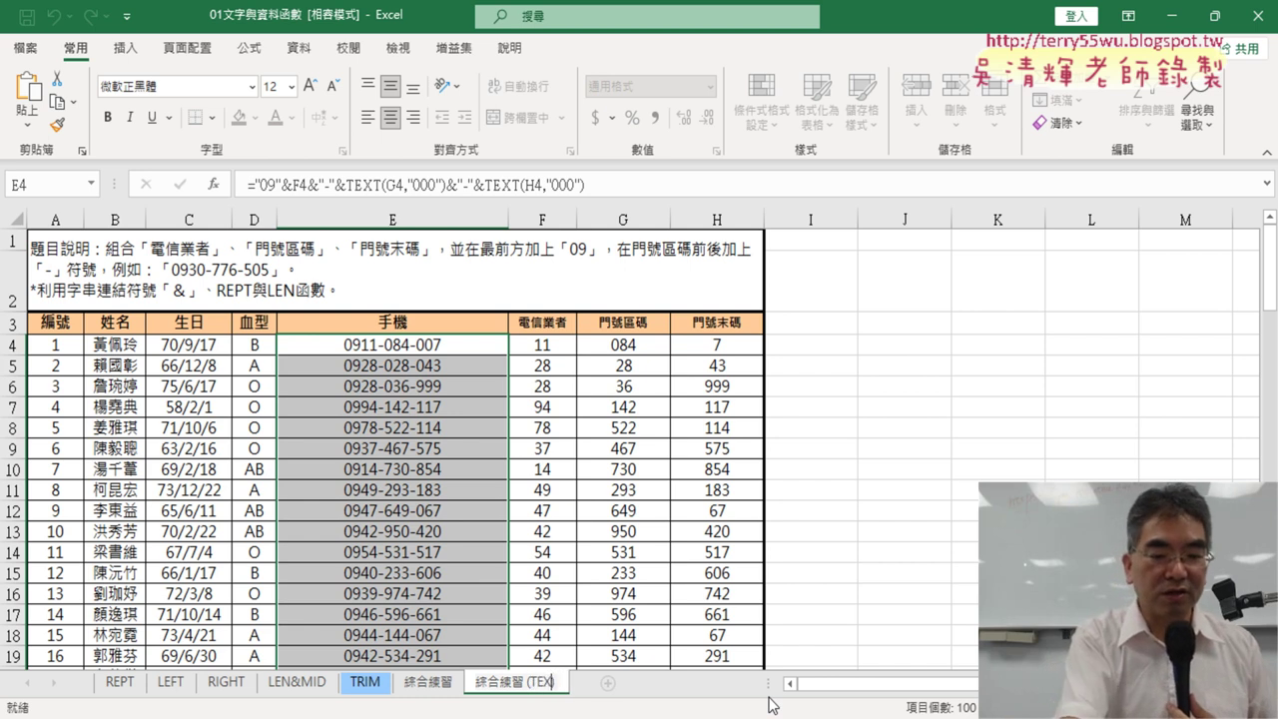
{"action": "type", "text": "T)"}
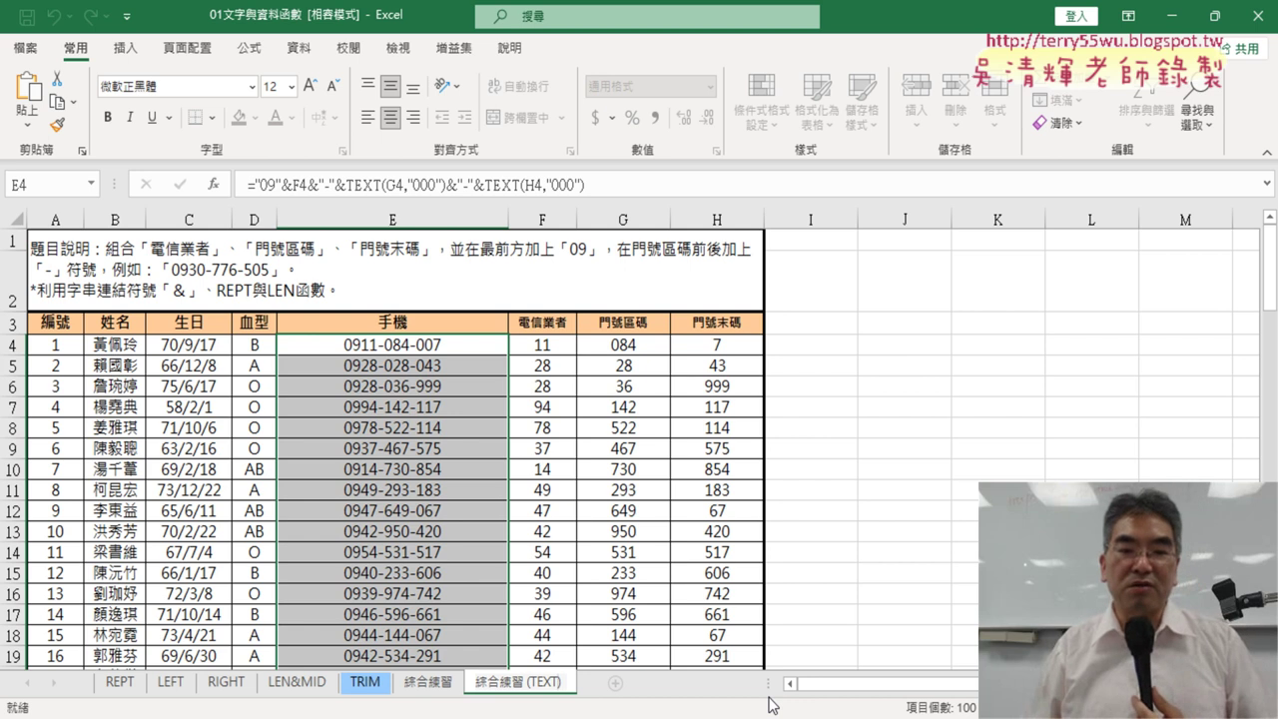
{"action": "key", "text": "Return"}
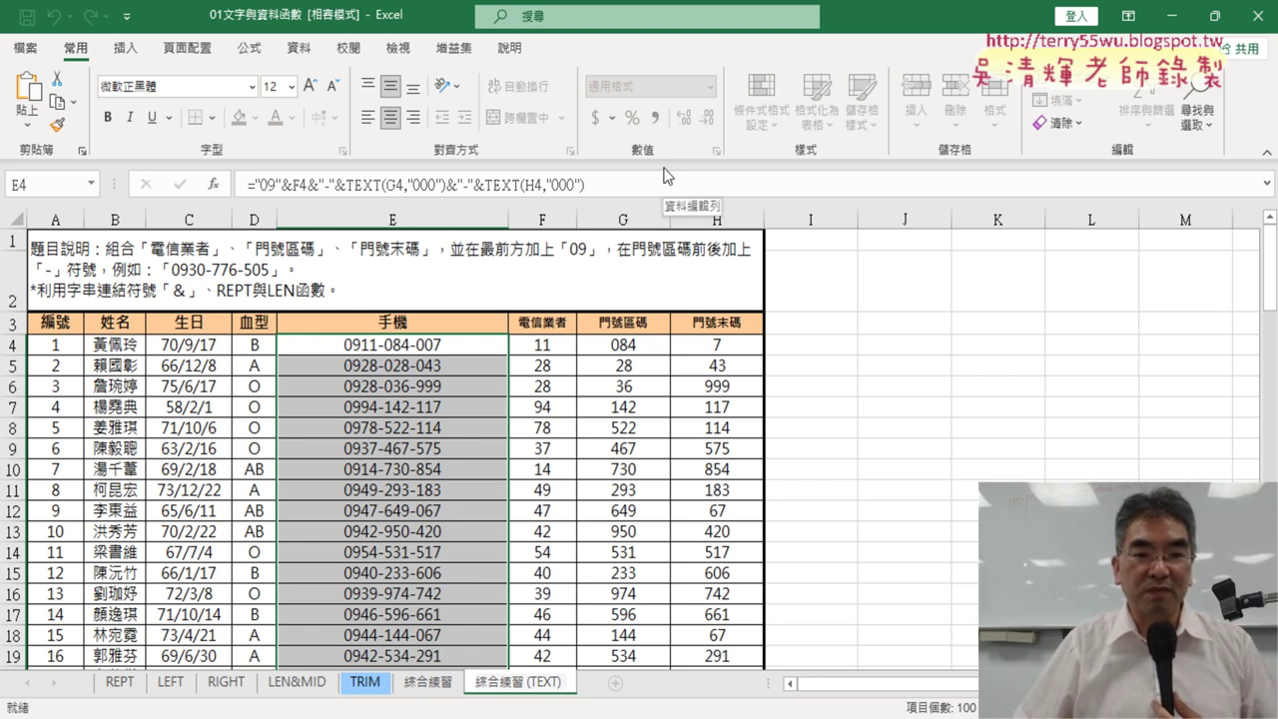
{"action": "left_click", "coordinate": [437, 687]}
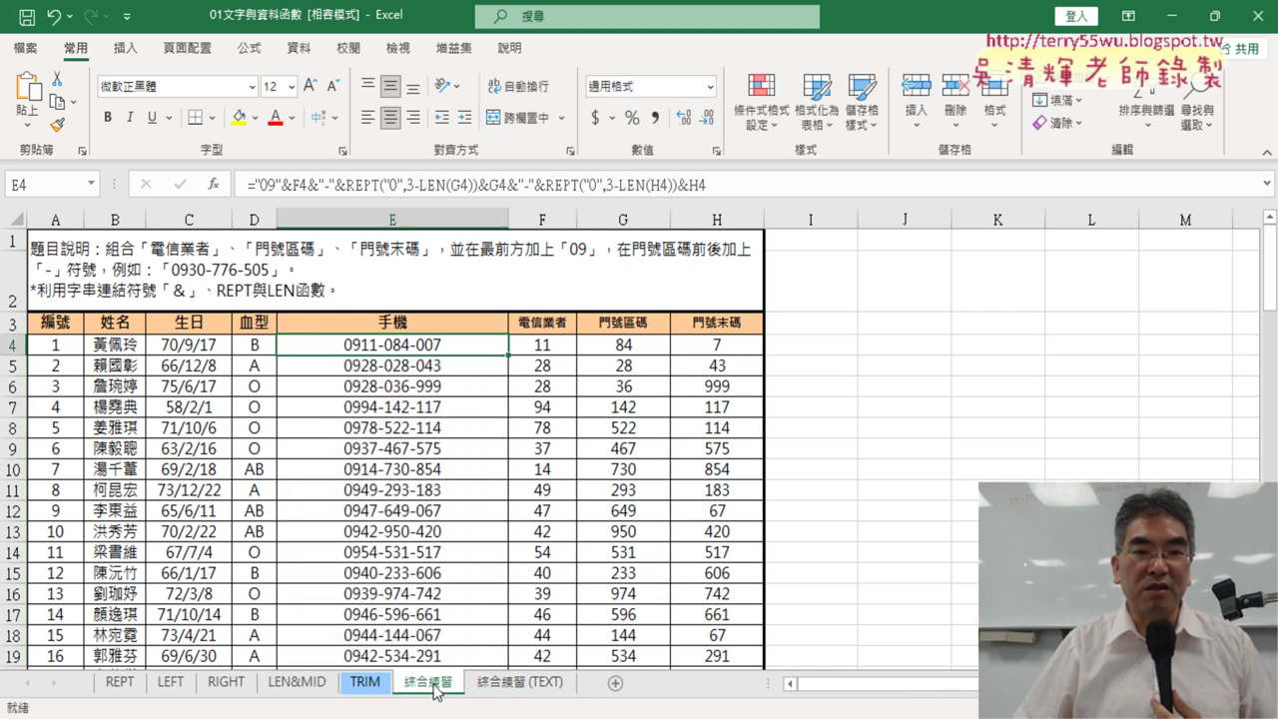
{"action": "left_click", "coordinate": [524, 686]}
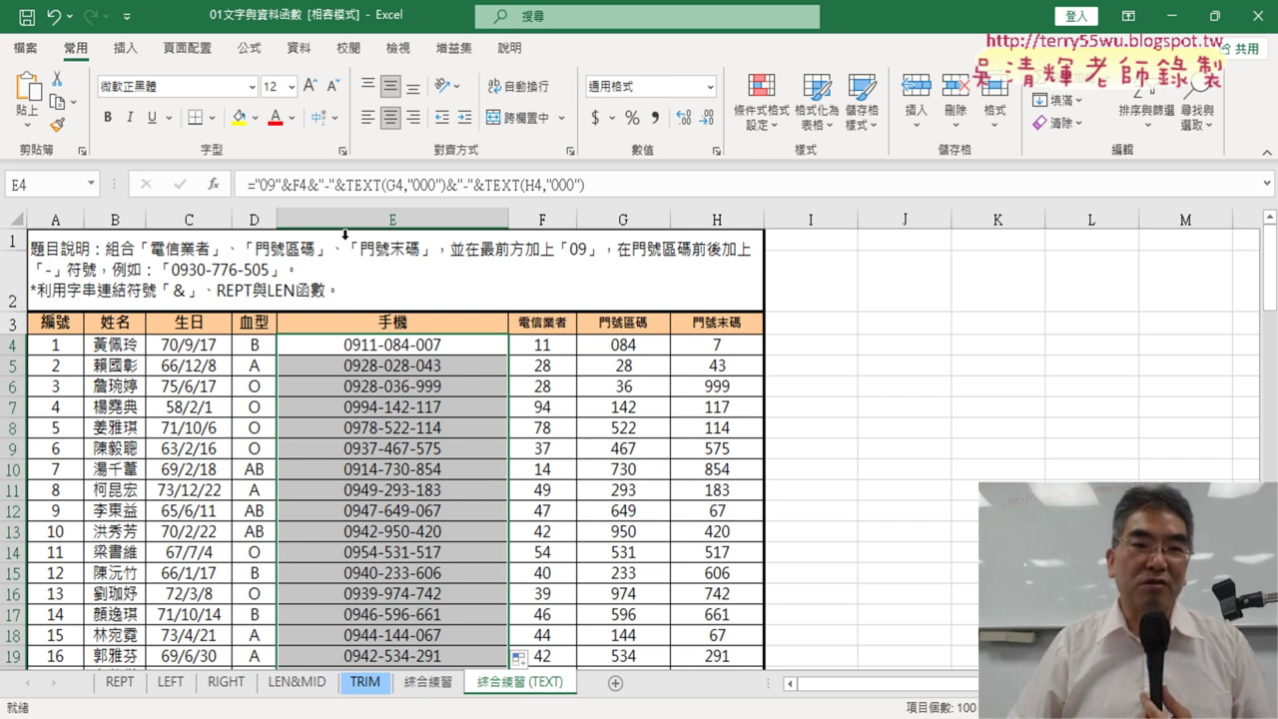
{"action": "left_click_drag", "start_coordinate": [346, 186], "coordinate": [383, 186]}
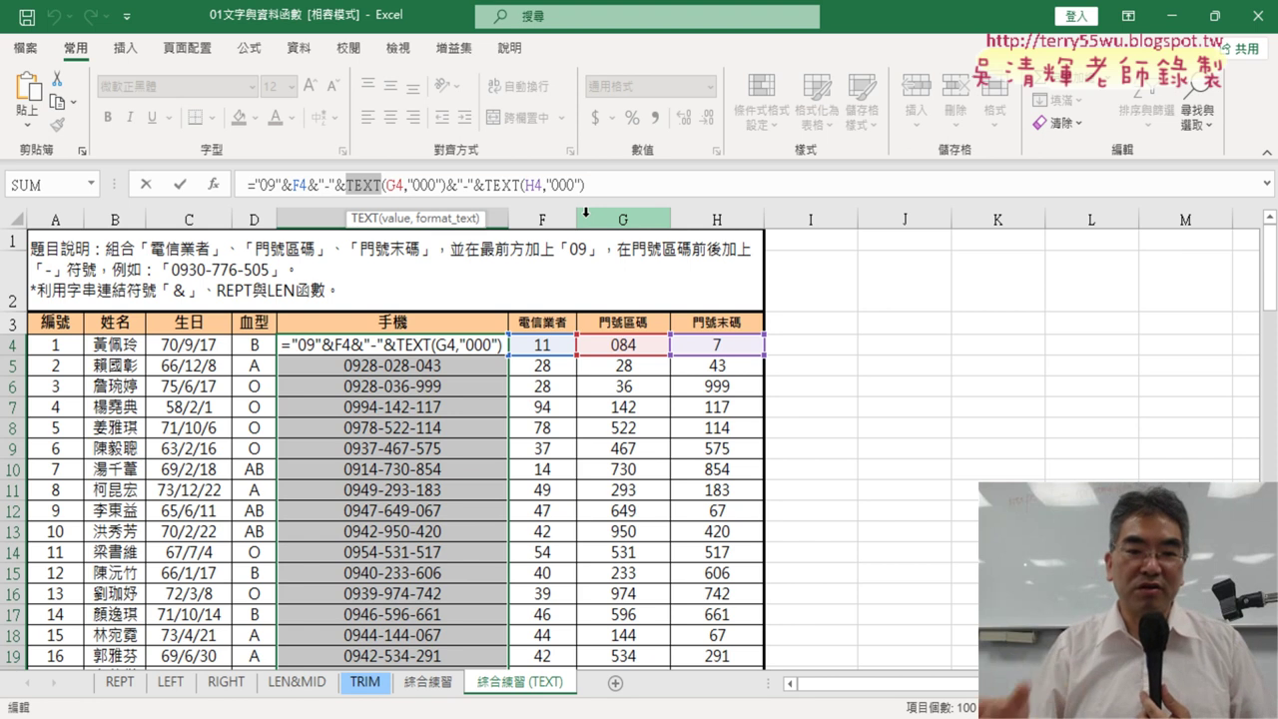
{"action": "left_click", "coordinate": [430, 682]}
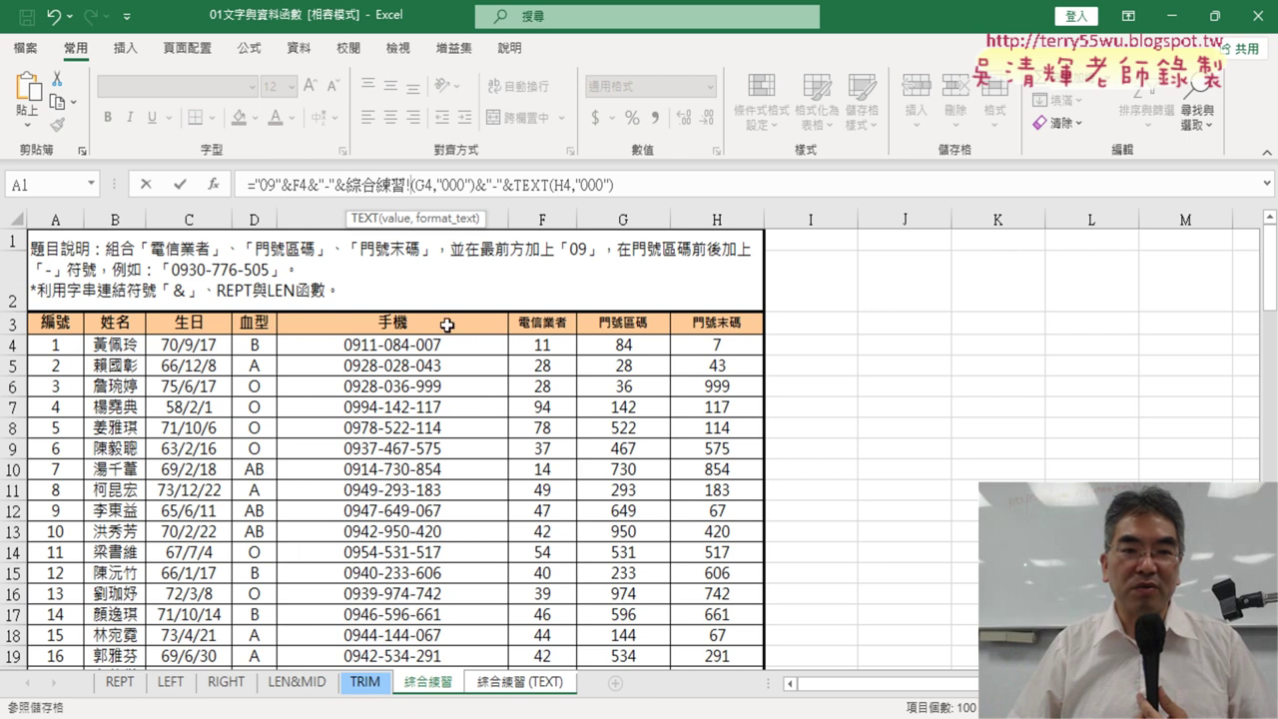
{"action": "left_click", "coordinate": [146, 183]}
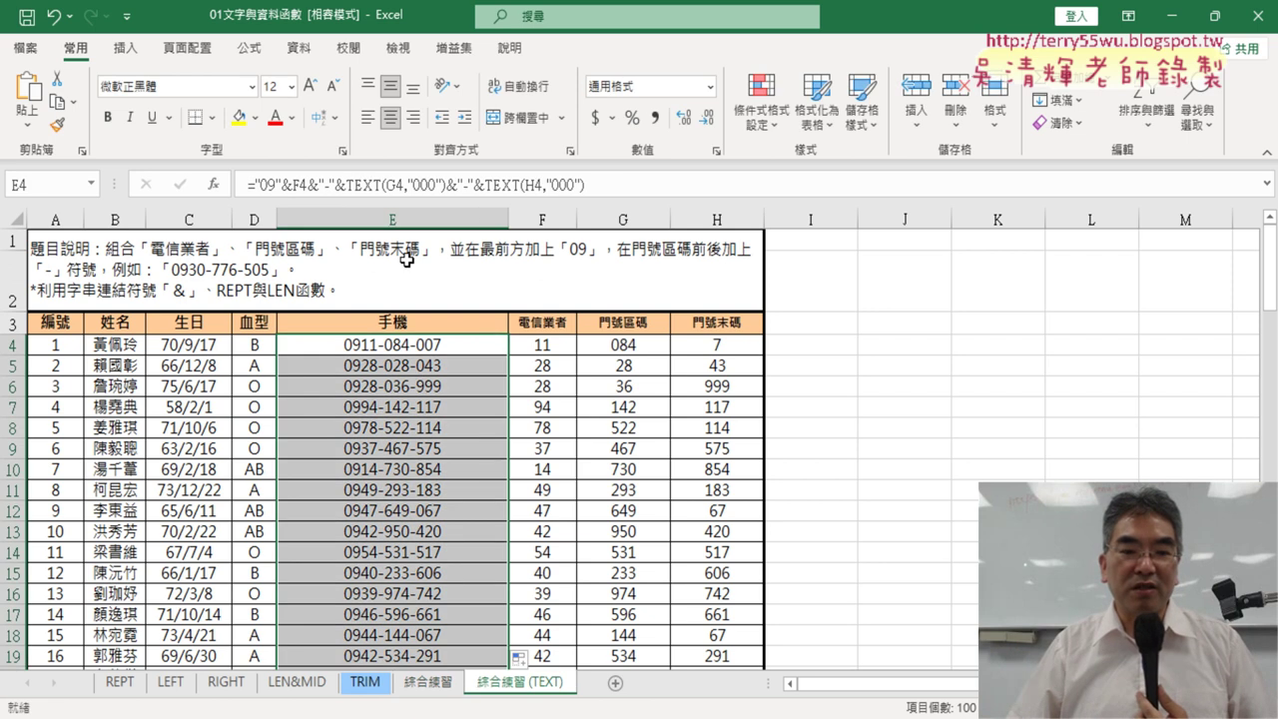
{"action": "left_click", "coordinate": [439, 682]}
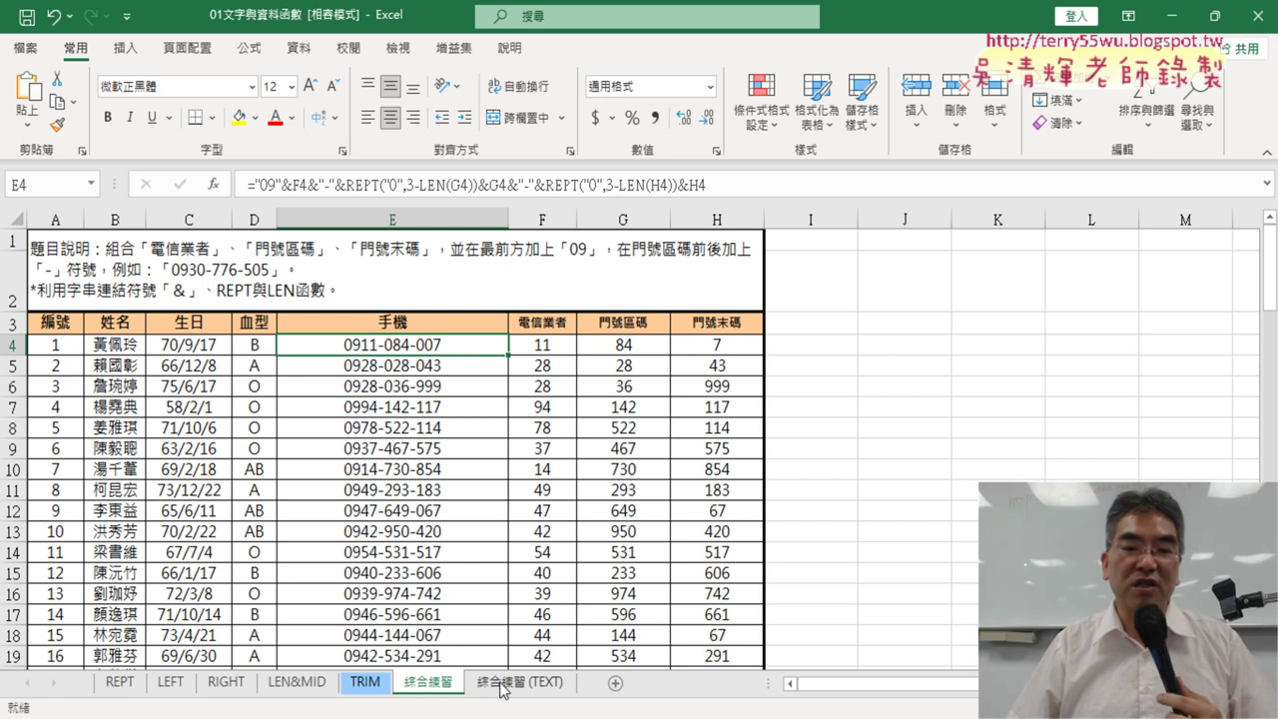
{"action": "left_click", "coordinate": [501, 683]}
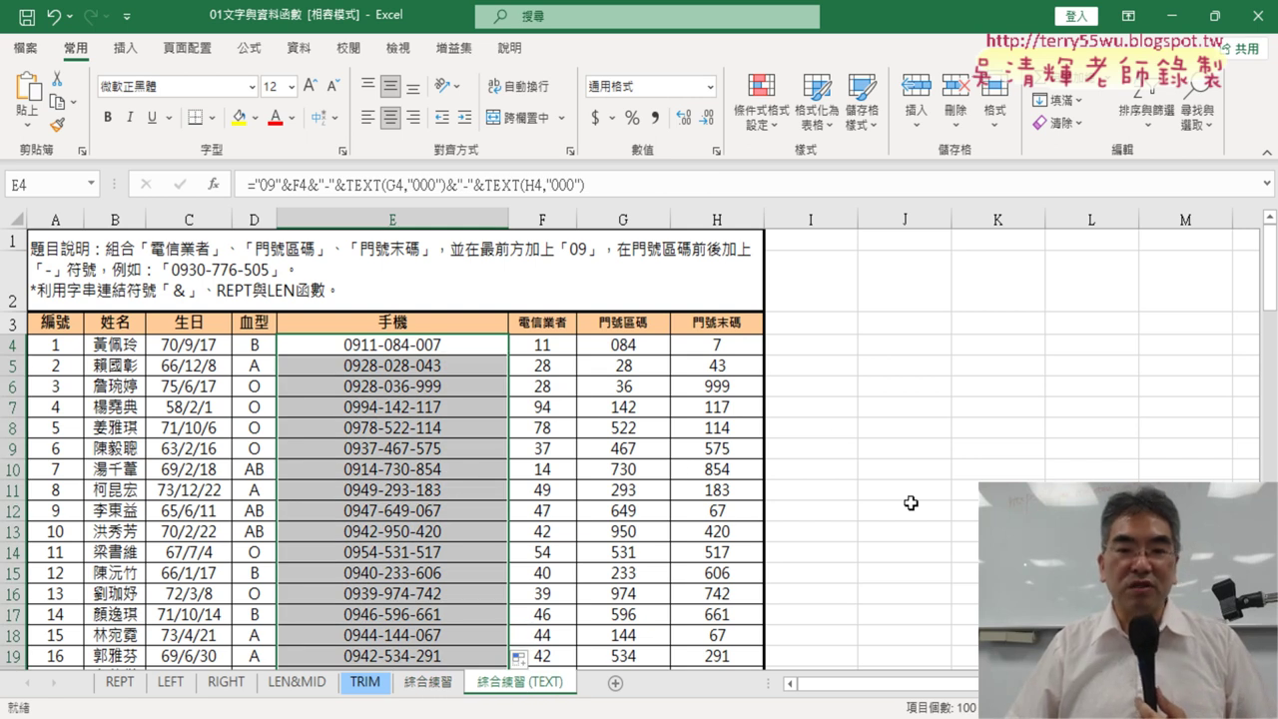
{"action": "left_click_drag", "start_coordinate": [466, 344], "coordinate": [466, 385]}
{"action": "left_click", "coordinate": [466, 344]}
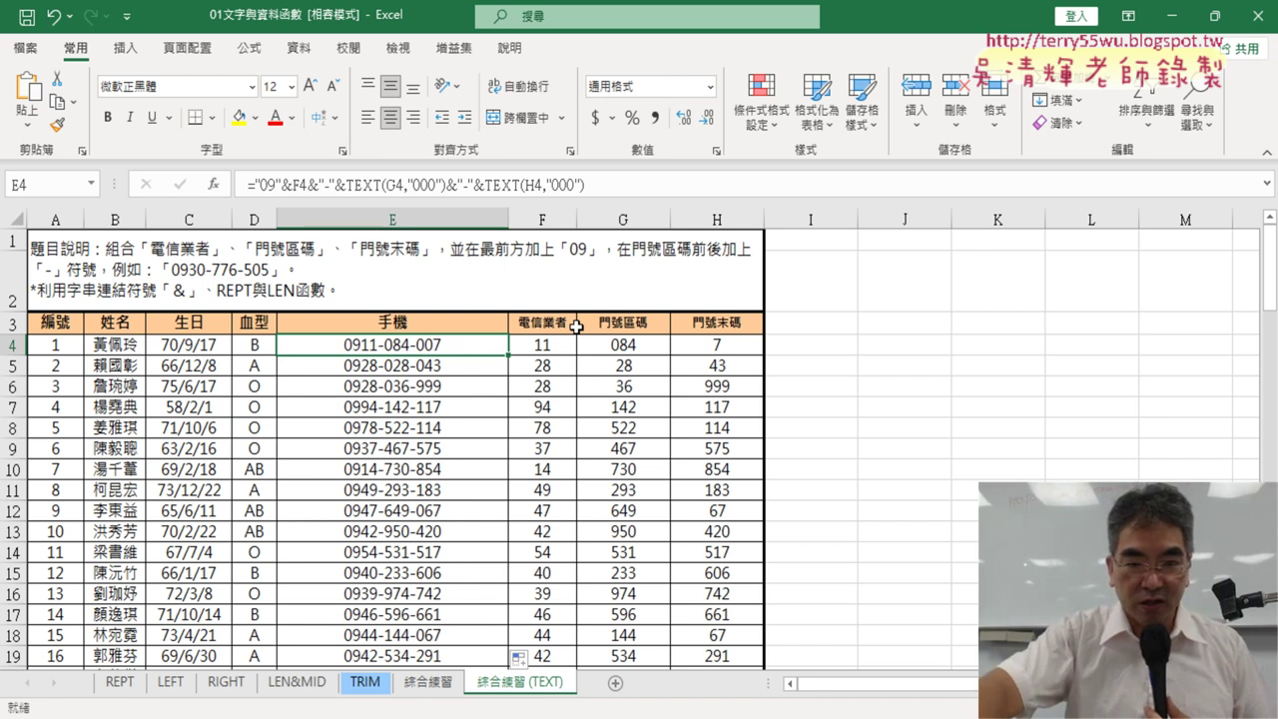
{"action": "key", "text": "ctrl+shift+Down"}
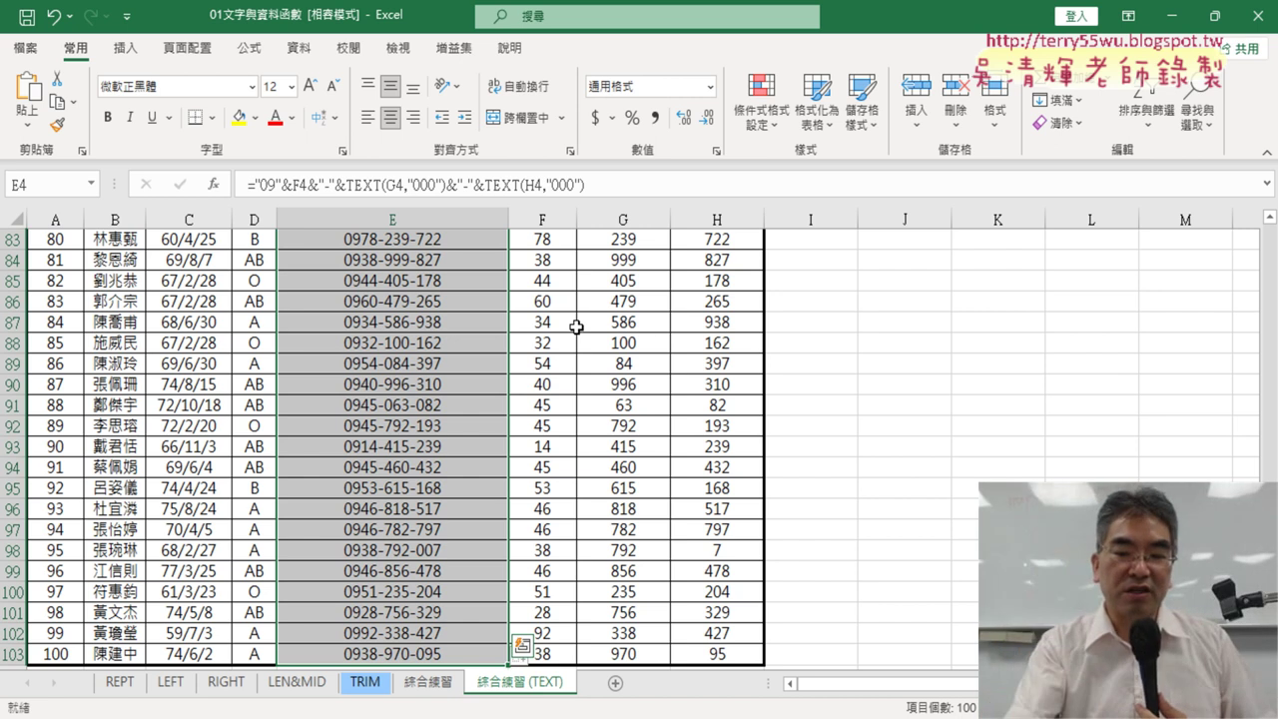
{"action": "key", "text": "ctrl+z"}
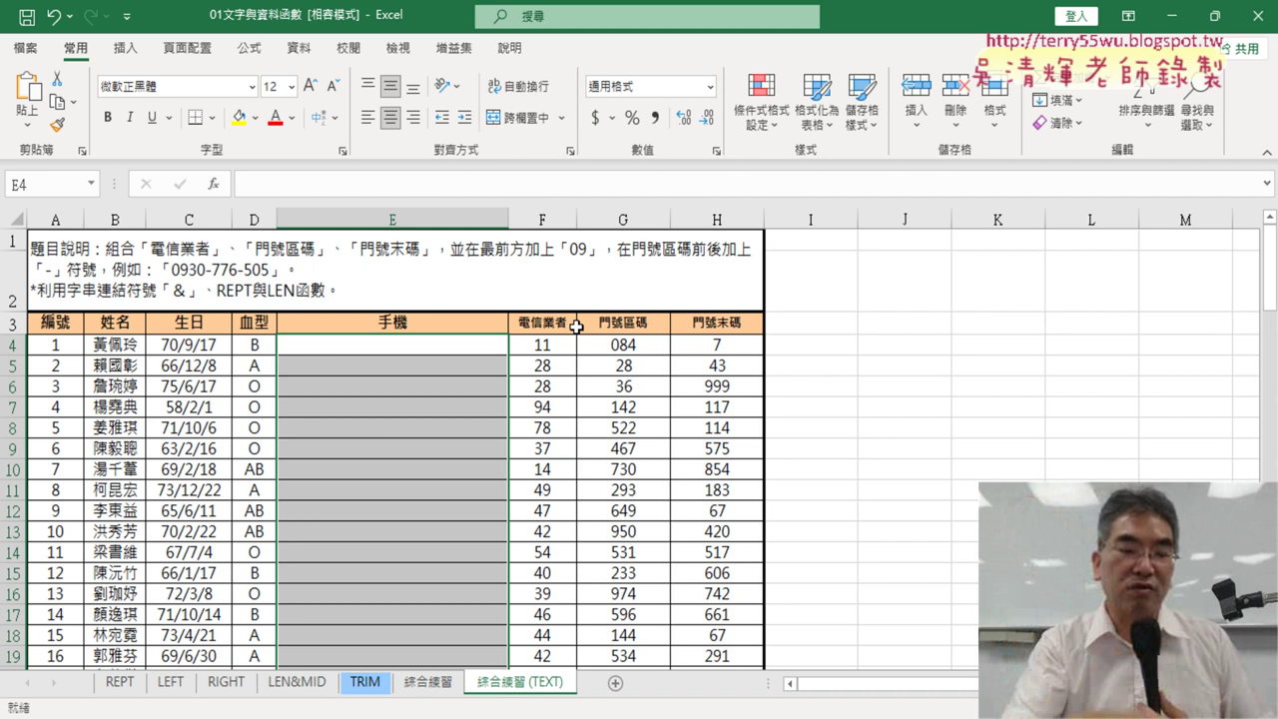
{"action": "key", "text": "ctrl+y"}
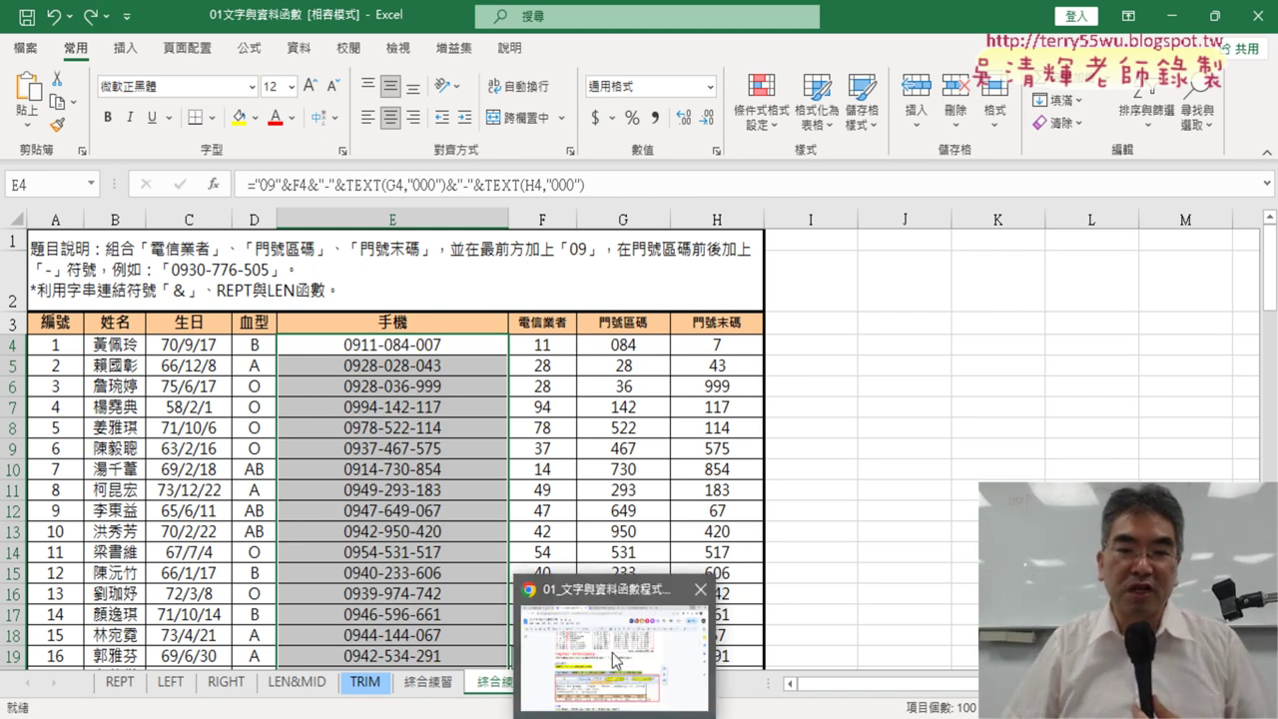
{"action": "left_click", "coordinate": [612, 652]}
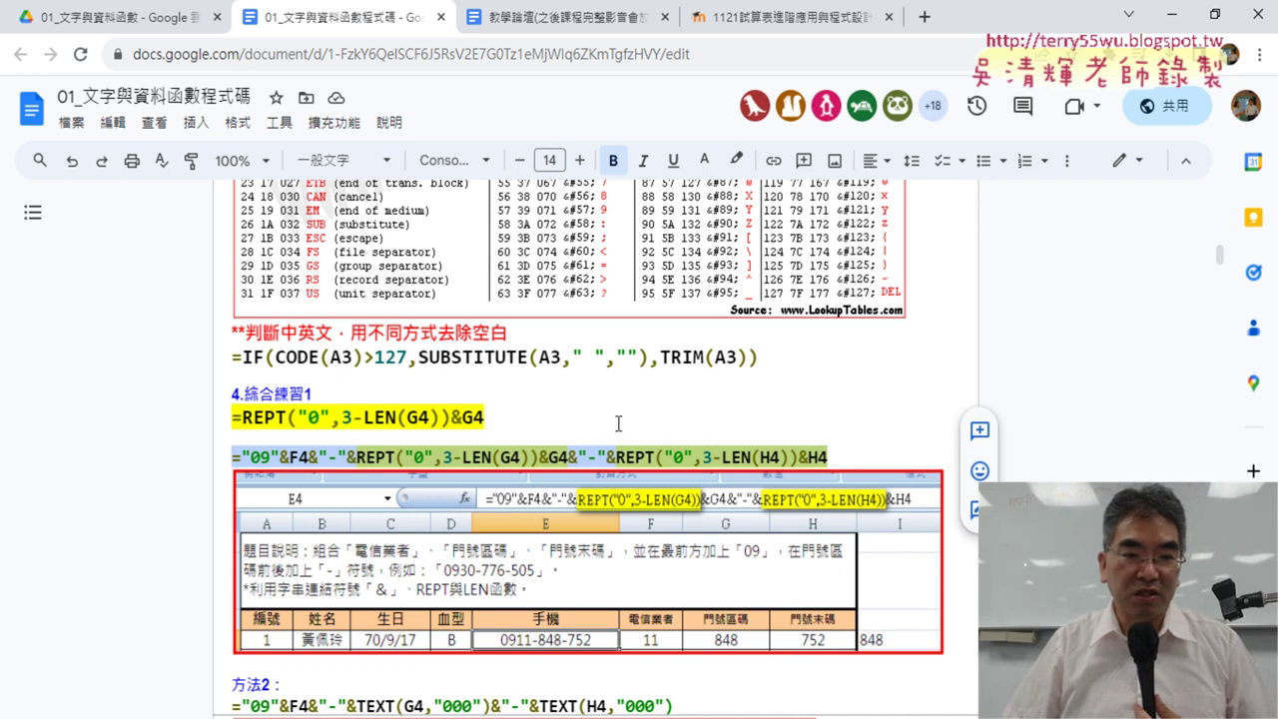
{"action": "scroll", "coordinate": [619, 423], "scroll_direction": "down", "scroll_amount": 2}
{"action": "scroll", "coordinate": [618, 423], "scroll_direction": "down", "scroll_amount": 1}
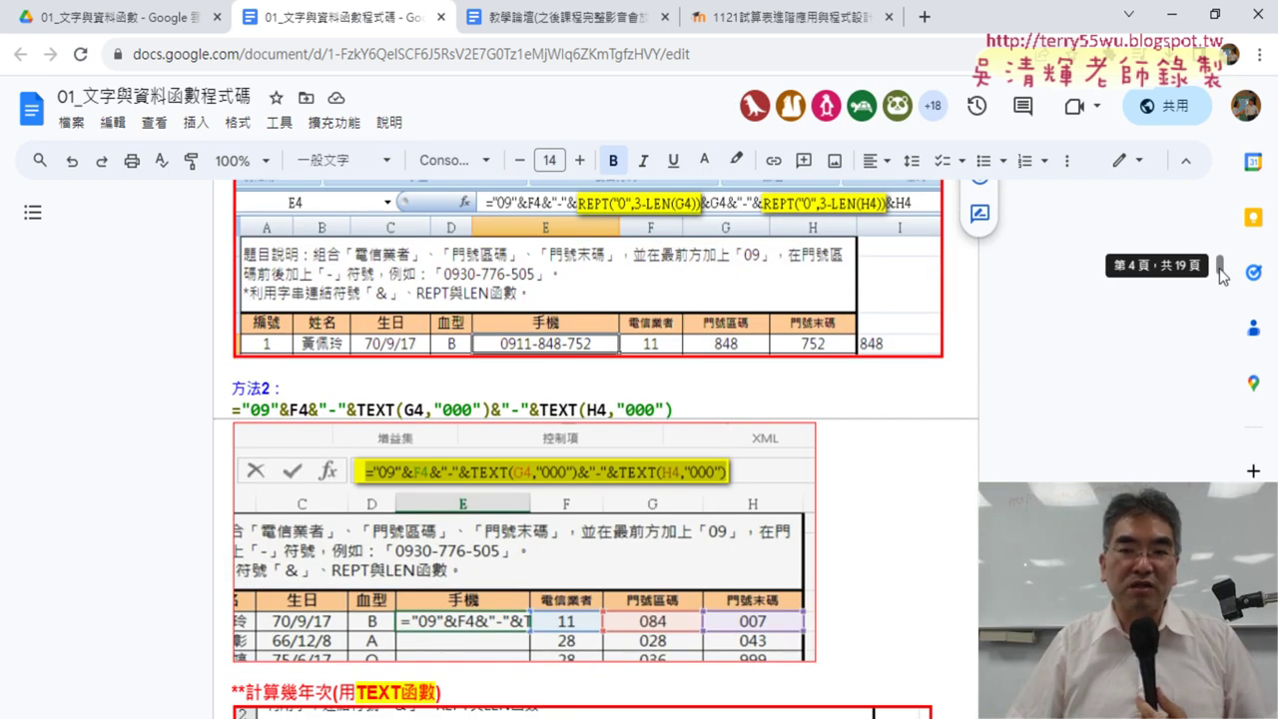
{"action": "left_click_drag", "start_coordinate": [675, 409], "coordinate": [230, 416]}
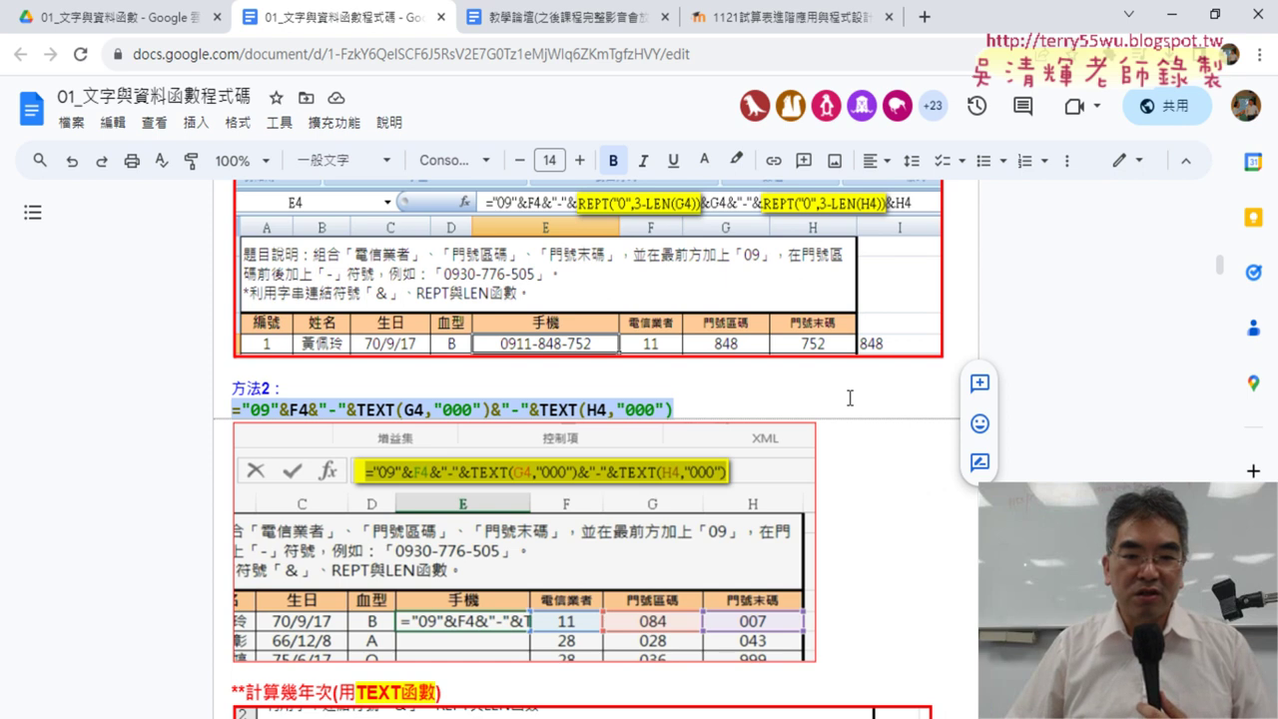
{"action": "scroll", "coordinate": [850, 398], "scroll_direction": "down", "scroll_amount": 4}
{"action": "scroll", "coordinate": [915, 419], "scroll_direction": "down", "scroll_amount": 1}
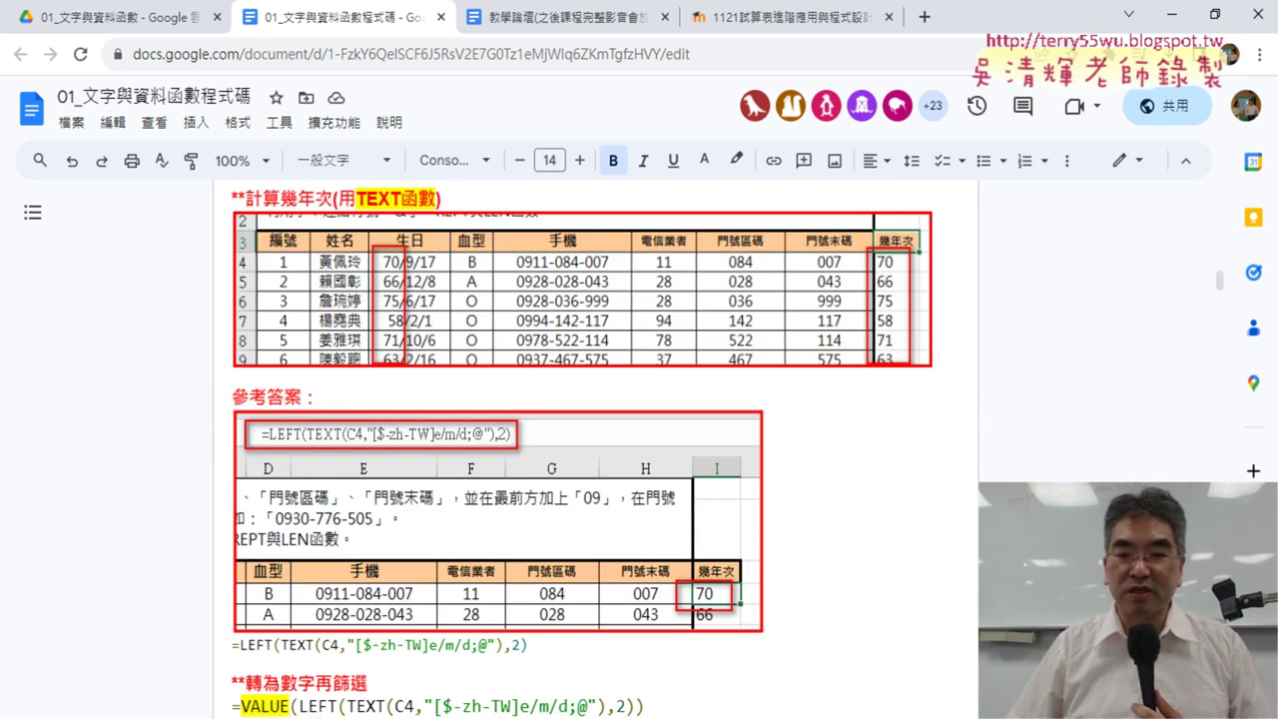
{"action": "key", "text": "alt+Tab"}
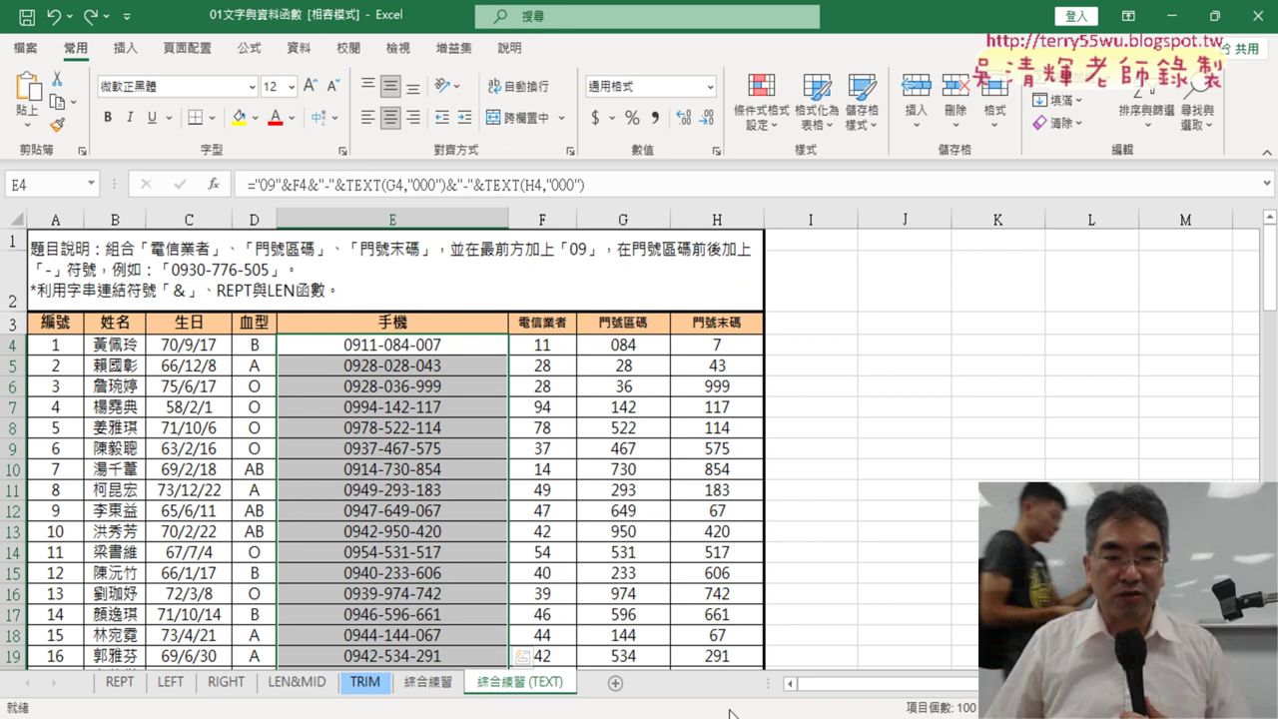
On the LEFT sheet, check B10 and the D10 greeting formula, then select D10:D14
{"action": "left_click", "coordinate": [177, 686]}
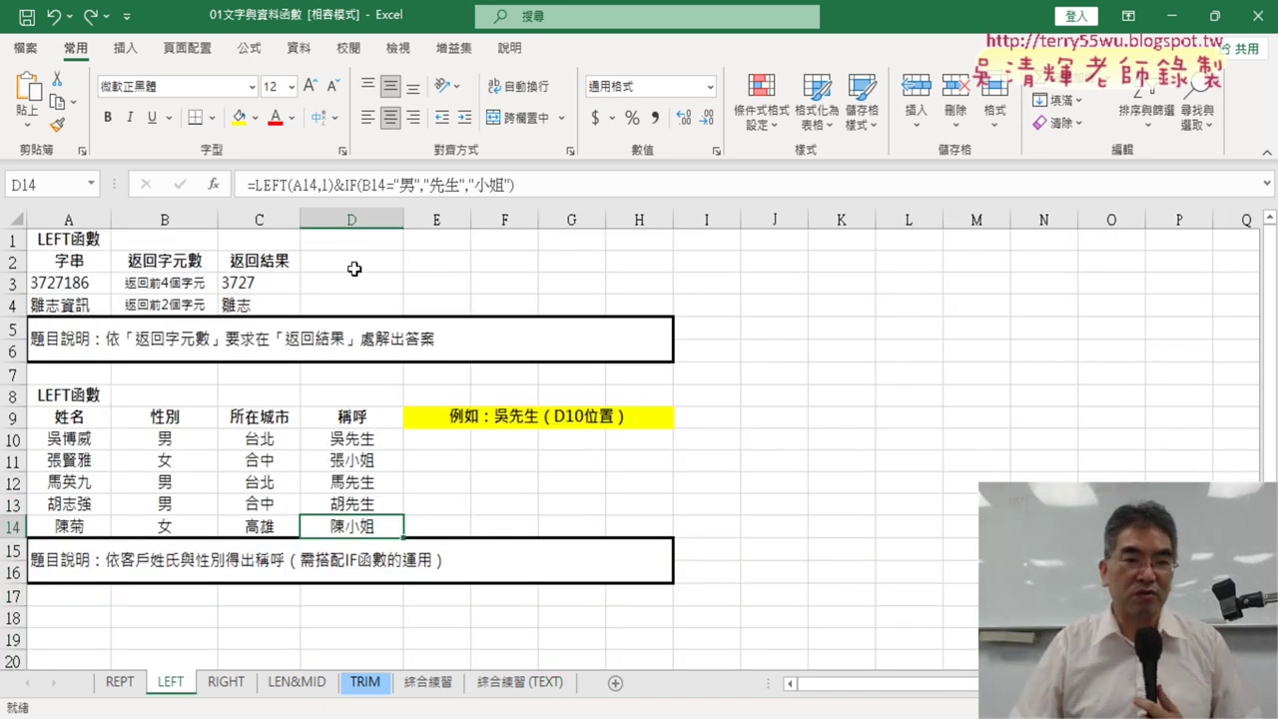
{"action": "left_click", "coordinate": [230, 687]}
{"action": "left_click", "coordinate": [172, 683]}
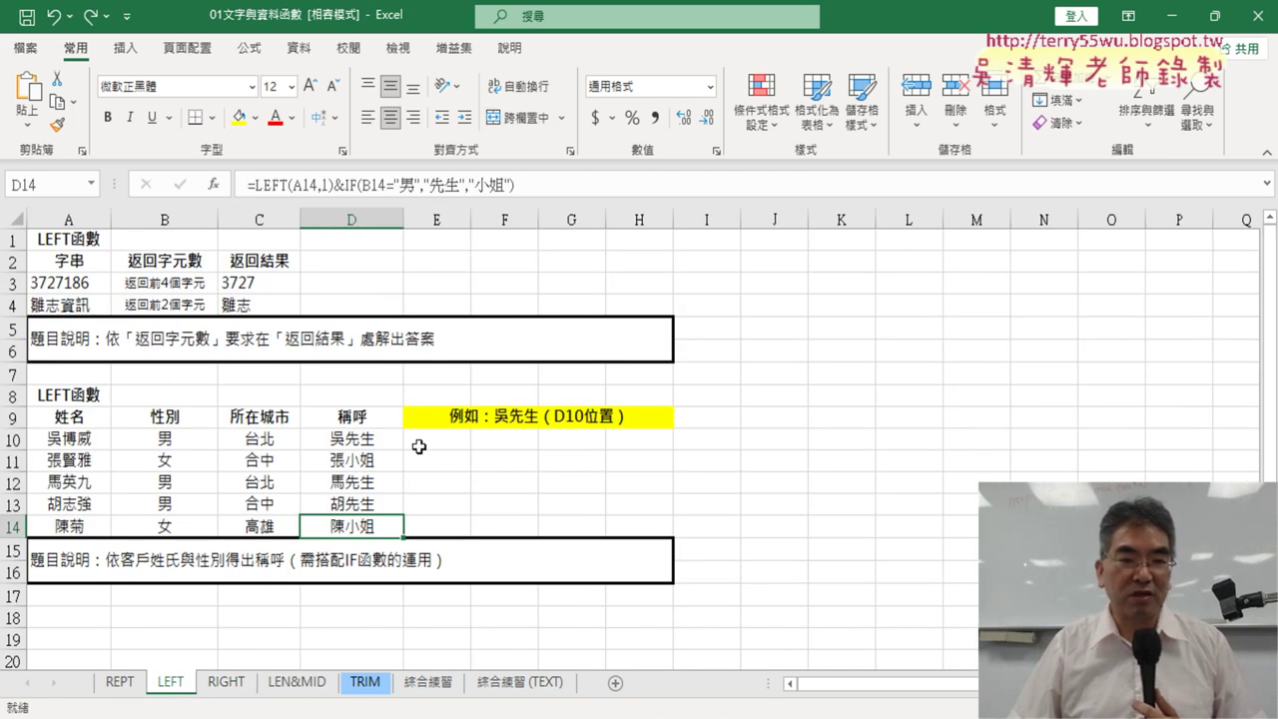
{"action": "mouse_move", "coordinate": [78, 446]}
{"action": "left_mouse_down"}
{"action": "mouse_move", "coordinate": [142, 445]}
{"action": "mouse_move", "coordinate": [52, 440]}
{"action": "left_mouse_up"}
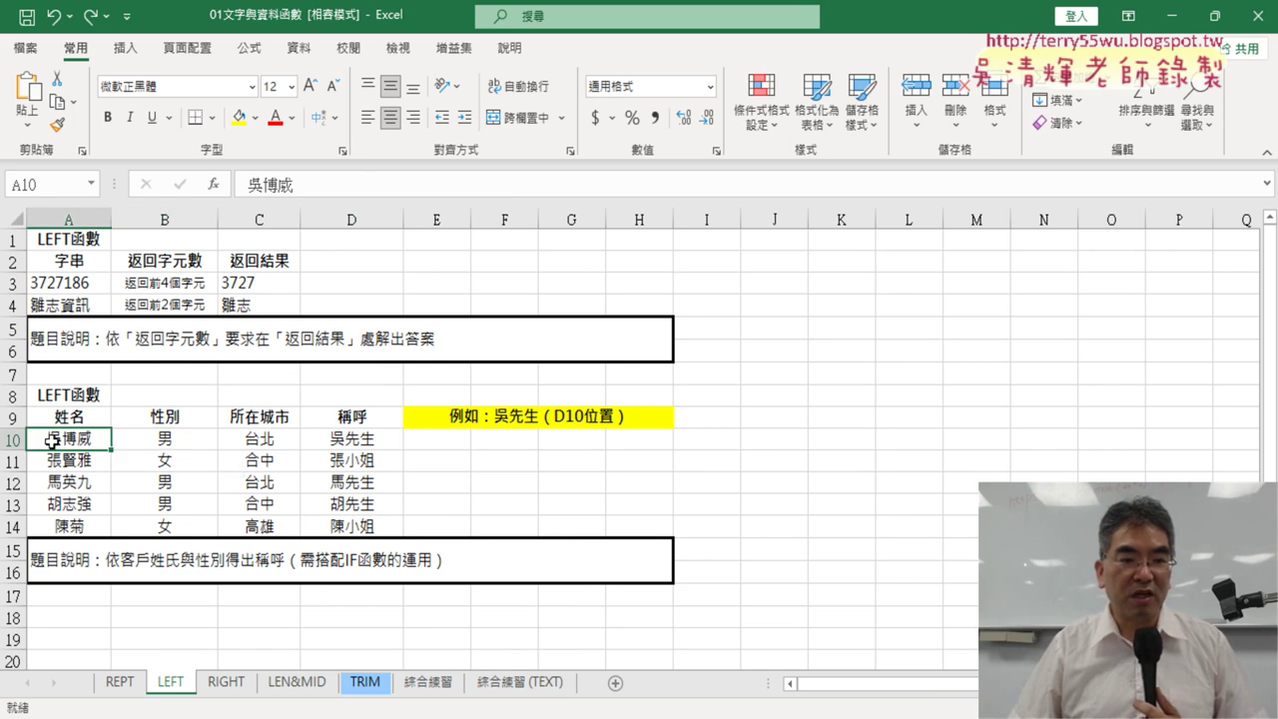
{"action": "left_click", "coordinate": [175, 440]}
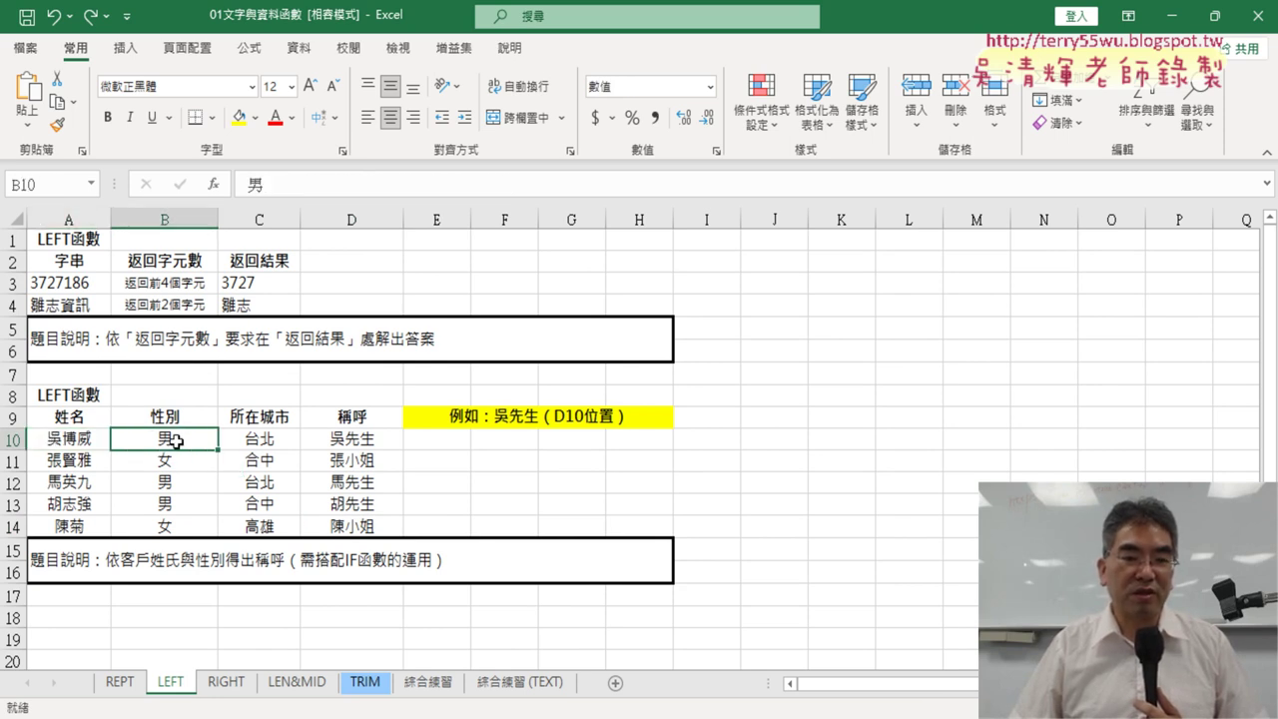
{"action": "left_click", "coordinate": [337, 441]}
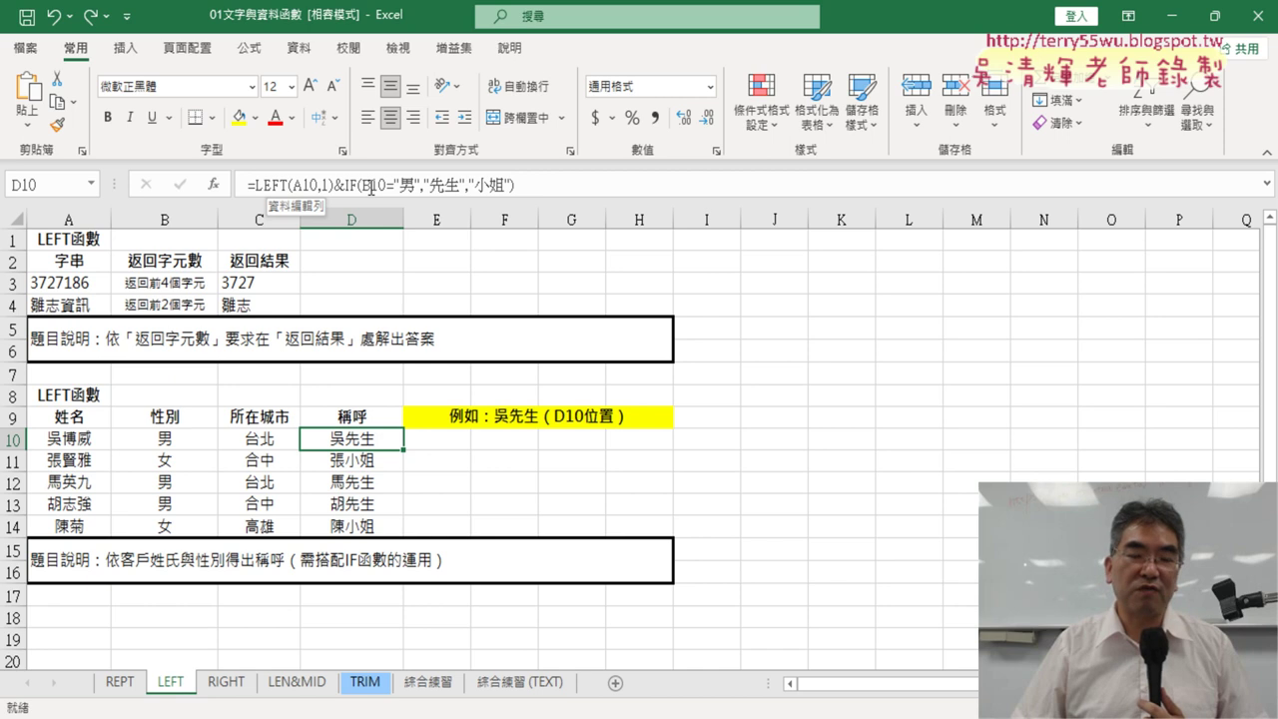
{"action": "left_click_drag", "start_coordinate": [373, 441], "coordinate": [378, 516]}
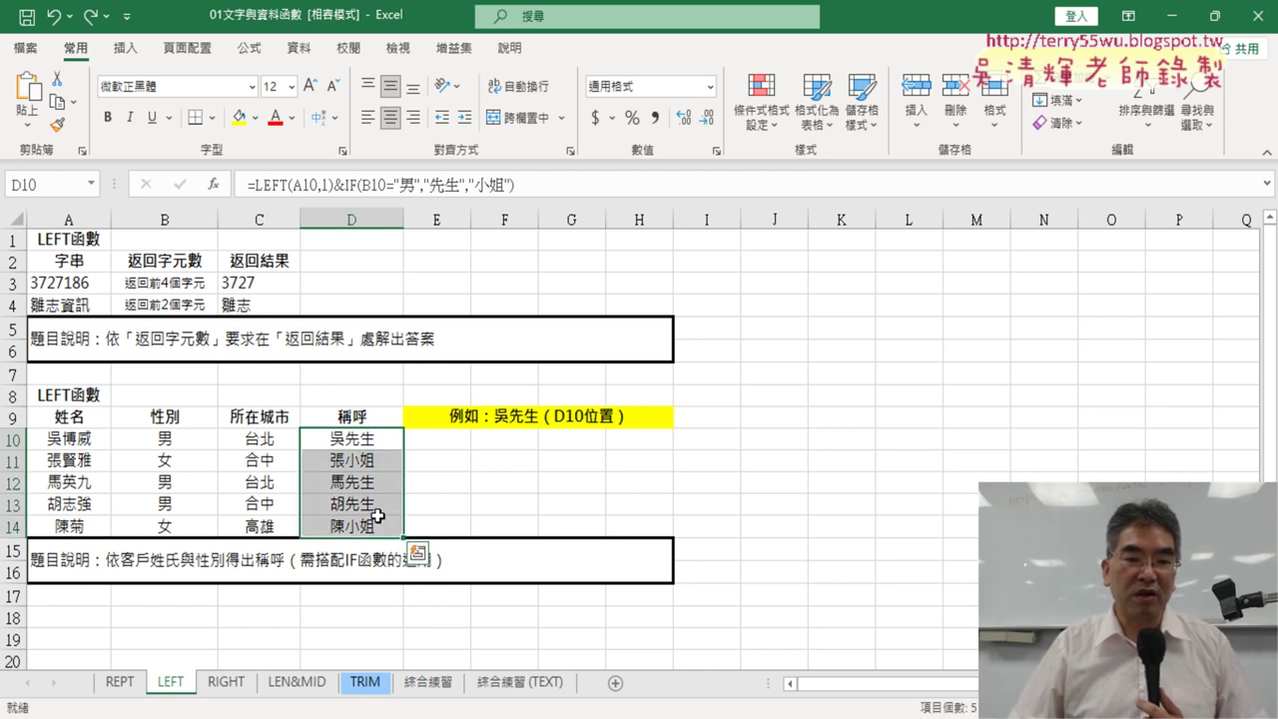
Delete the greeting results in D10:D14
{"action": "key", "text": "Delete"}
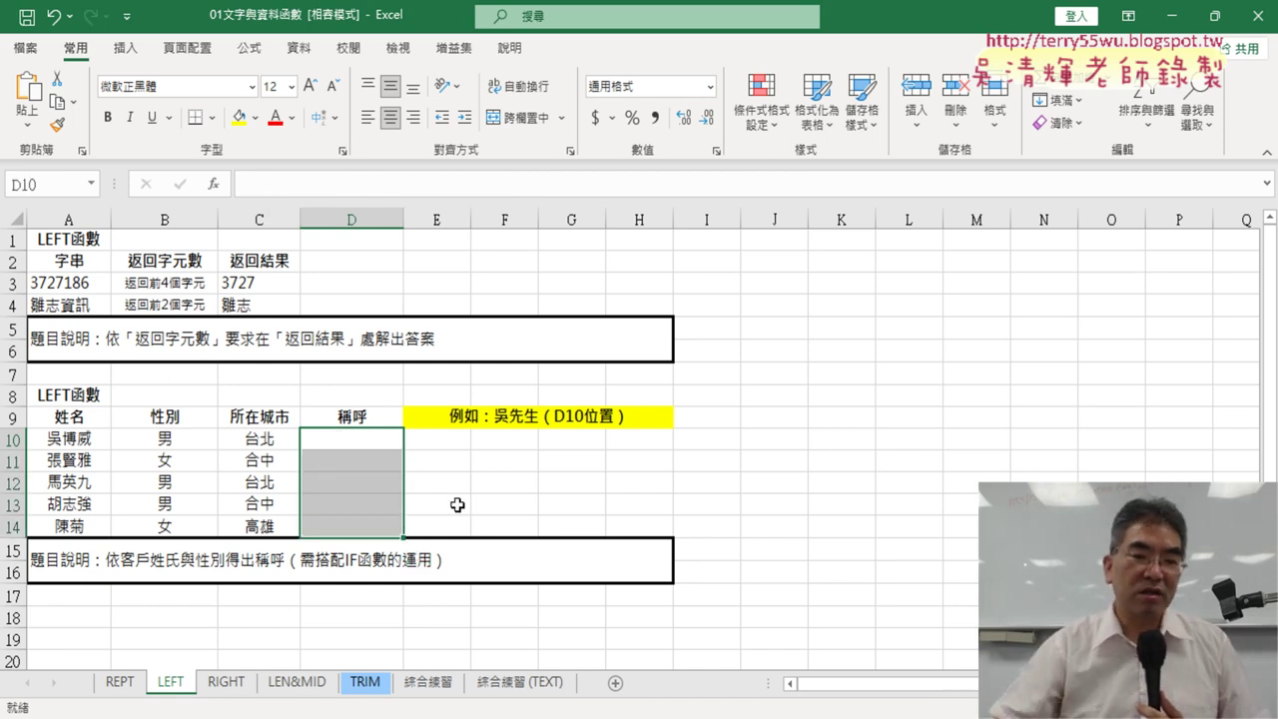